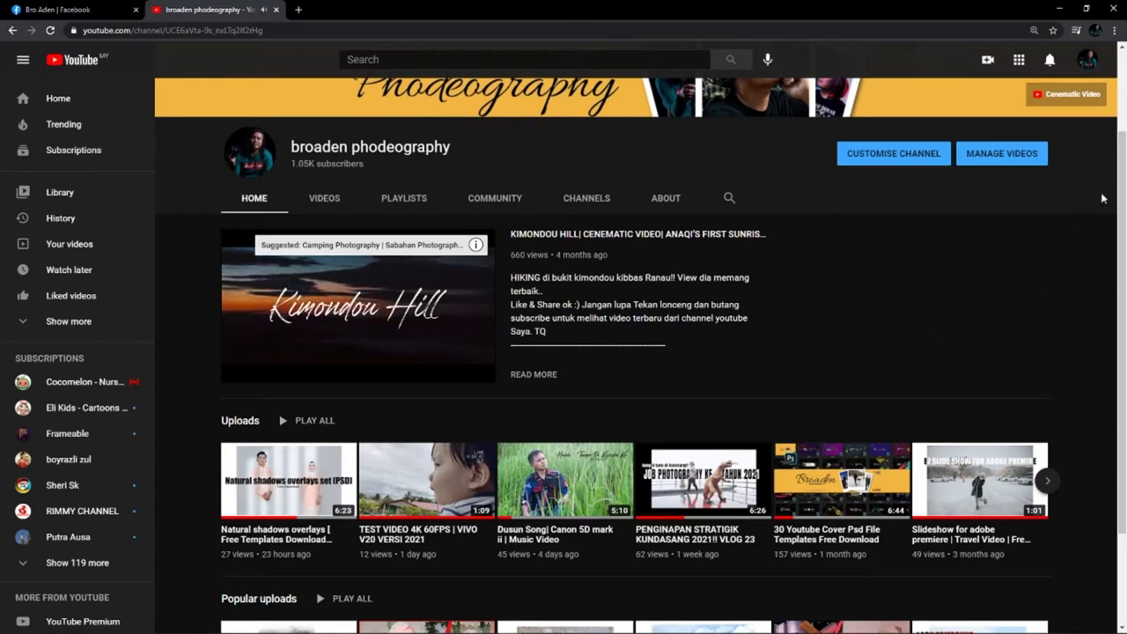
# Step: Scroll the YouTube channel page back to the top and clear the subscriber-count text selection
pyautogui.moveTo(1124, 141); pyautogui.dragTo(1124, 77)
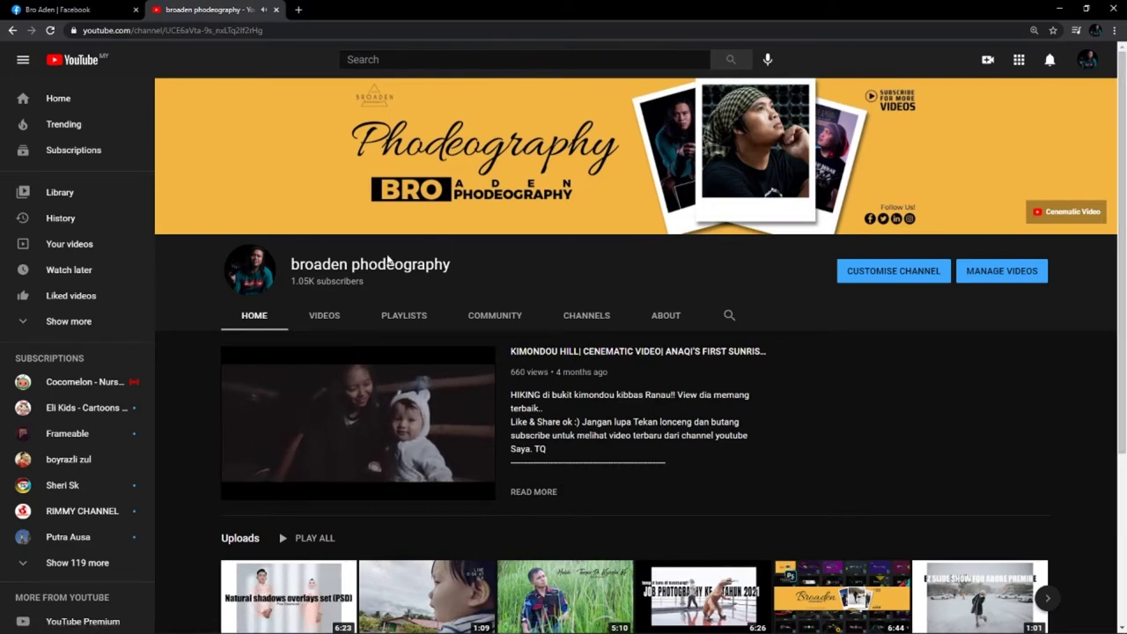
pyautogui.moveTo(363, 281); pyautogui.dragTo(299, 281)
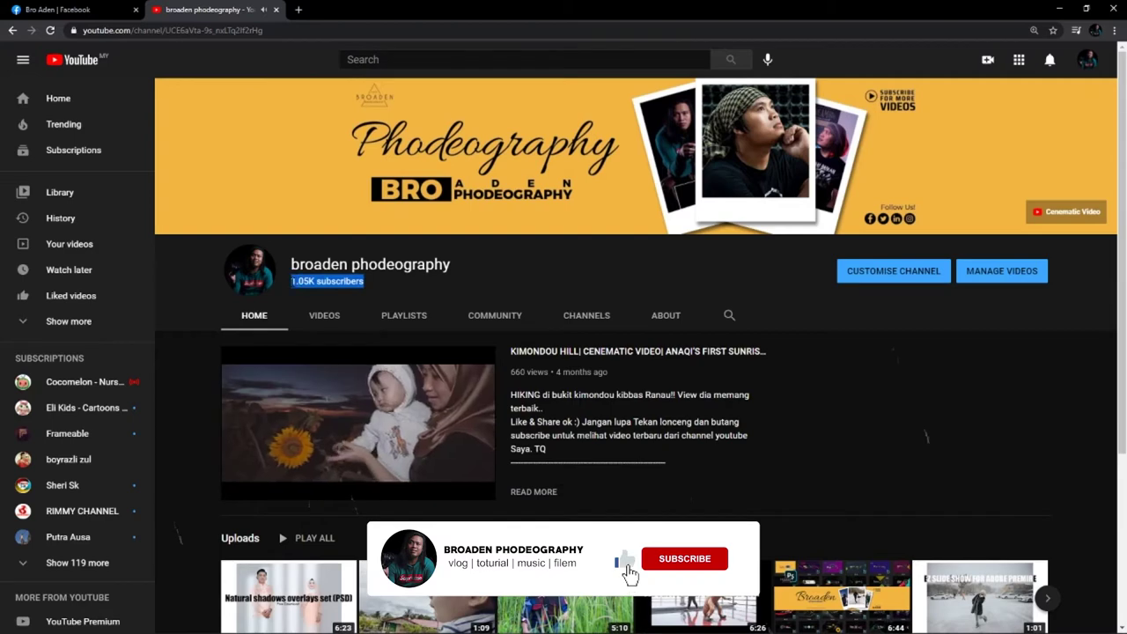
pyautogui.click(298, 281)
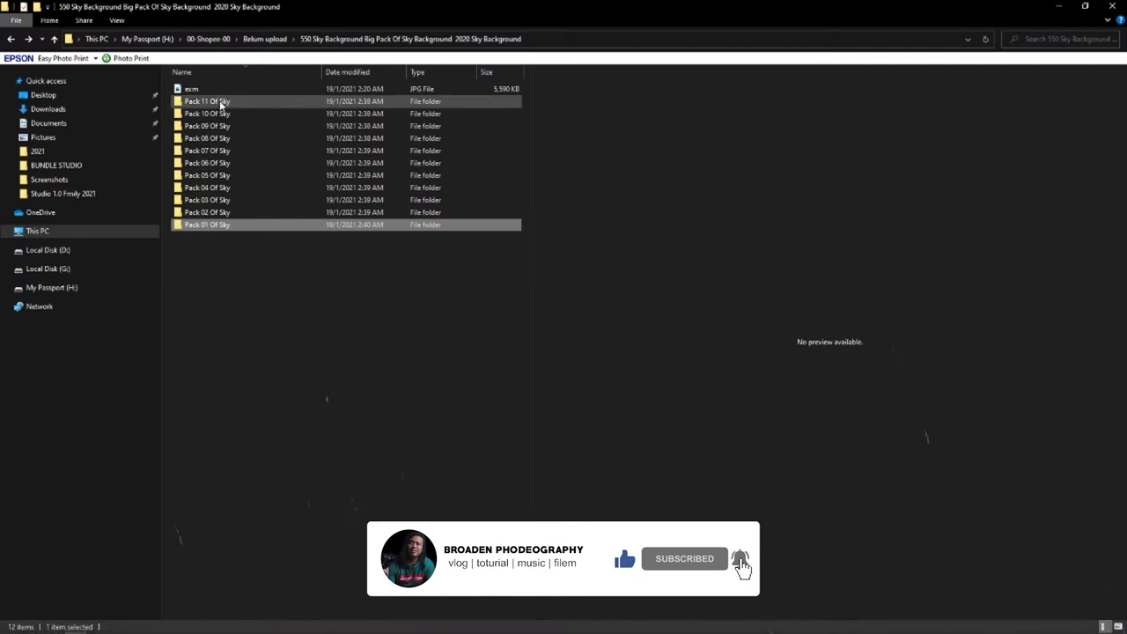
# Step: Browse the Pack 01 Of Sky images and check the file properties of DG (1)
pyautogui.click(215, 105)
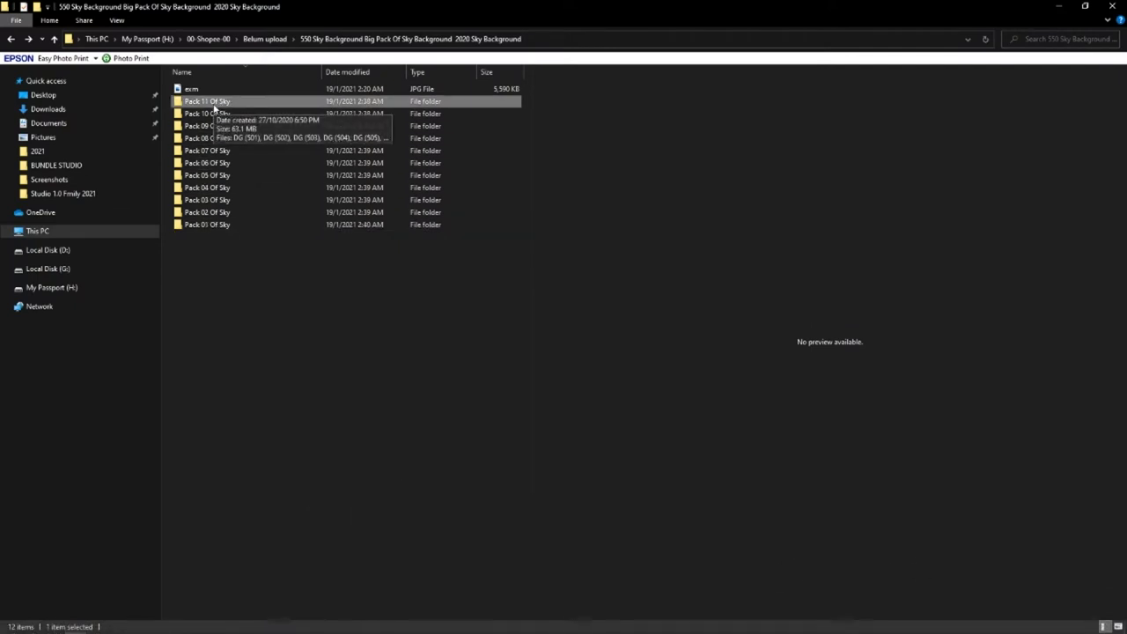
pyautogui.click(215, 225)
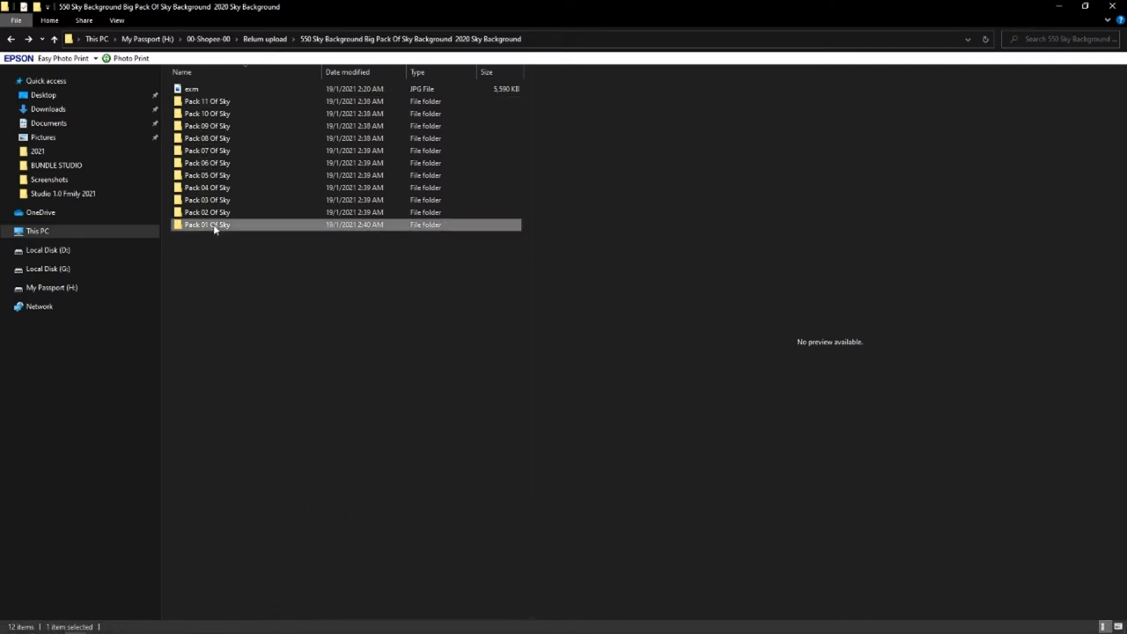
pyautogui.doubleClick(214, 226)
pyautogui.click(204, 241)
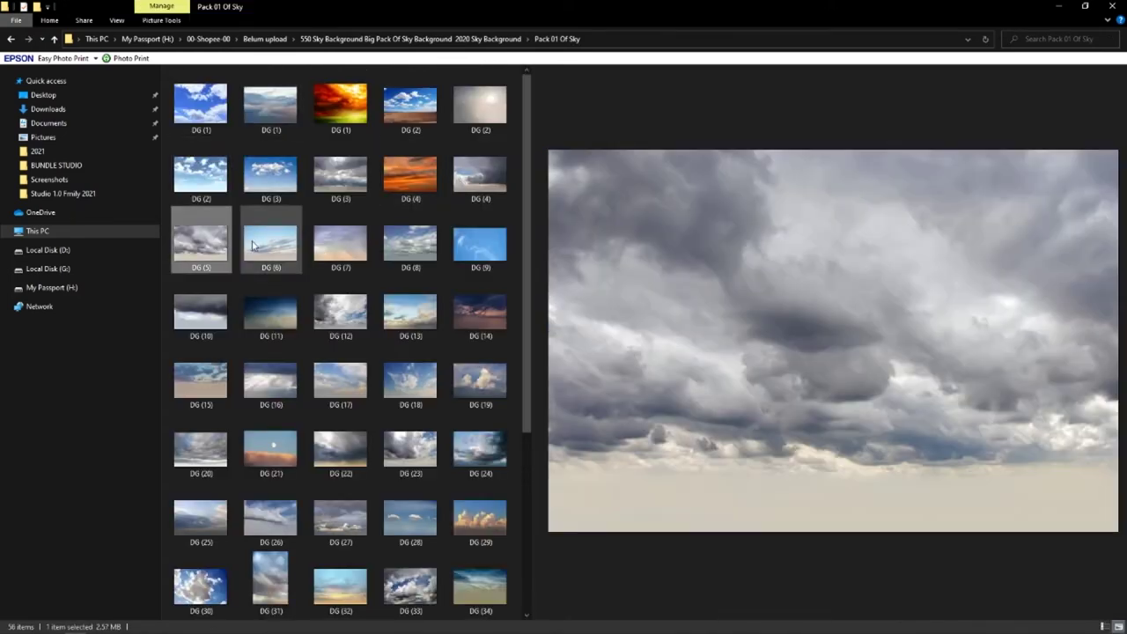
pyautogui.press('Right')
pyautogui.press('Right')
pyautogui.press('Right')
pyautogui.press('Right')
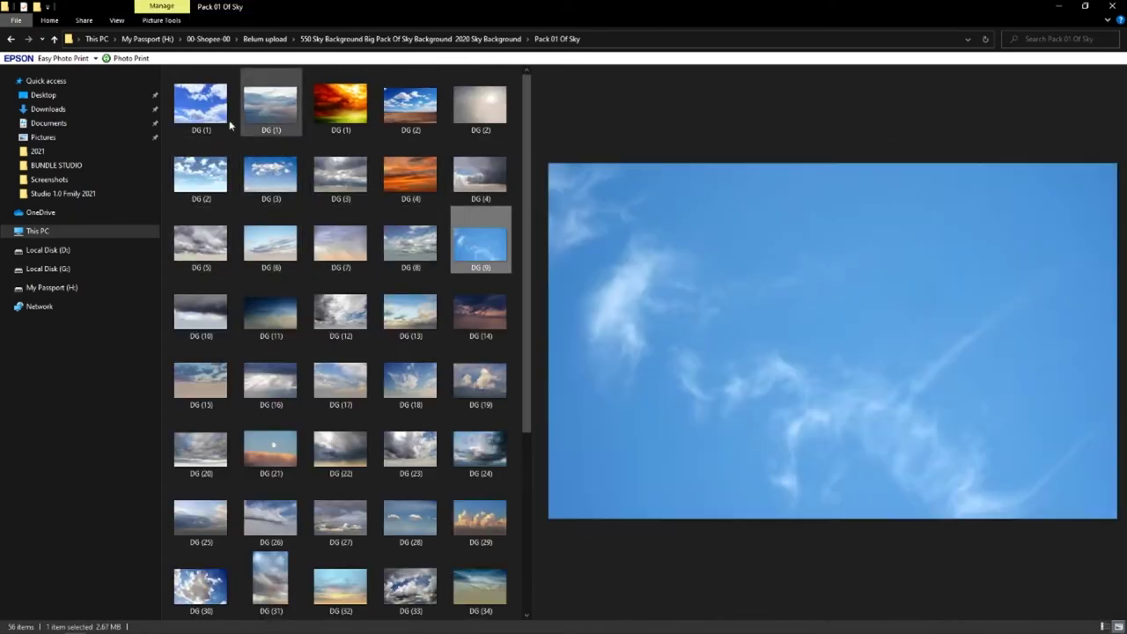
pyautogui.click(181, 108)
pyautogui.rightClick(211, 106)
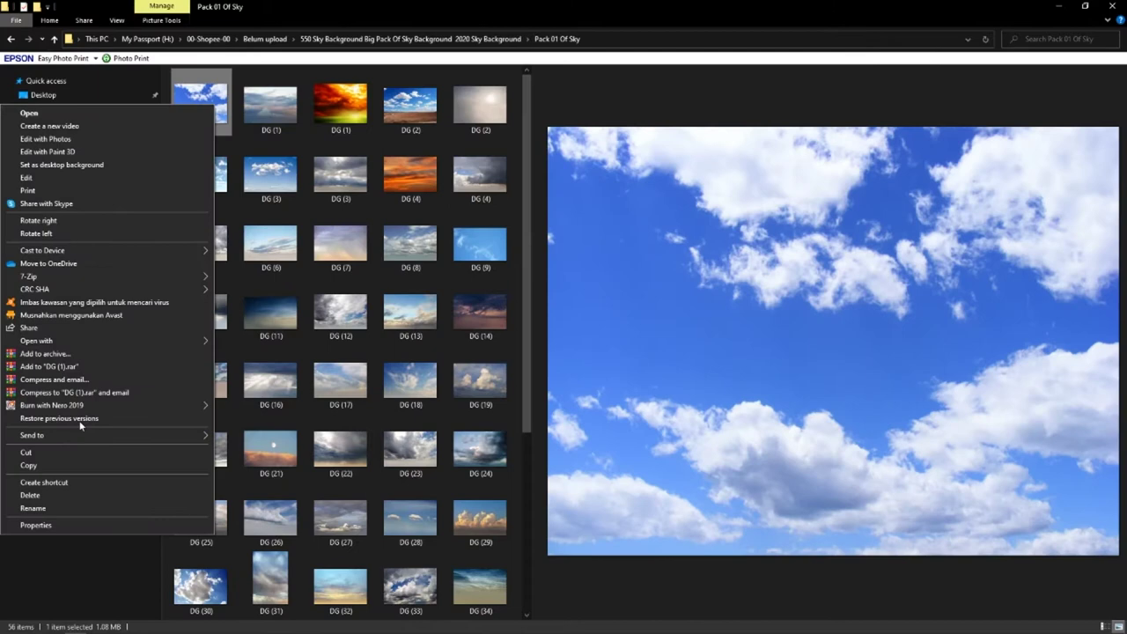
pyautogui.click(35, 524)
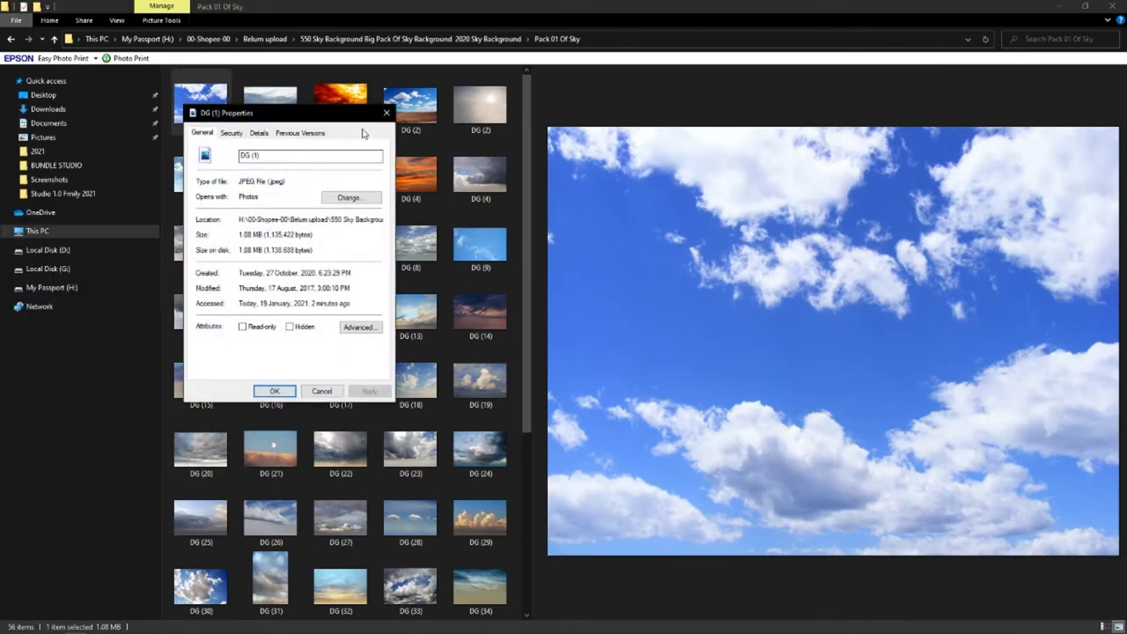
pyautogui.click(386, 113)
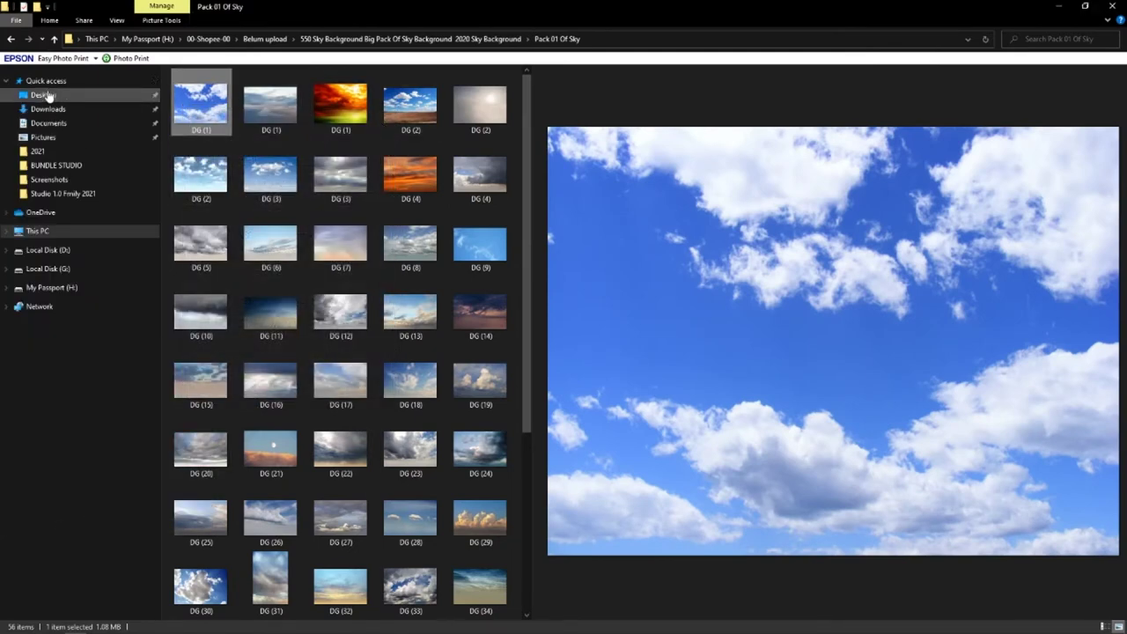
# Step: Check the combined properties of all eleven sky packs: 555 files, 1.92 GB
pyautogui.click(11, 38)
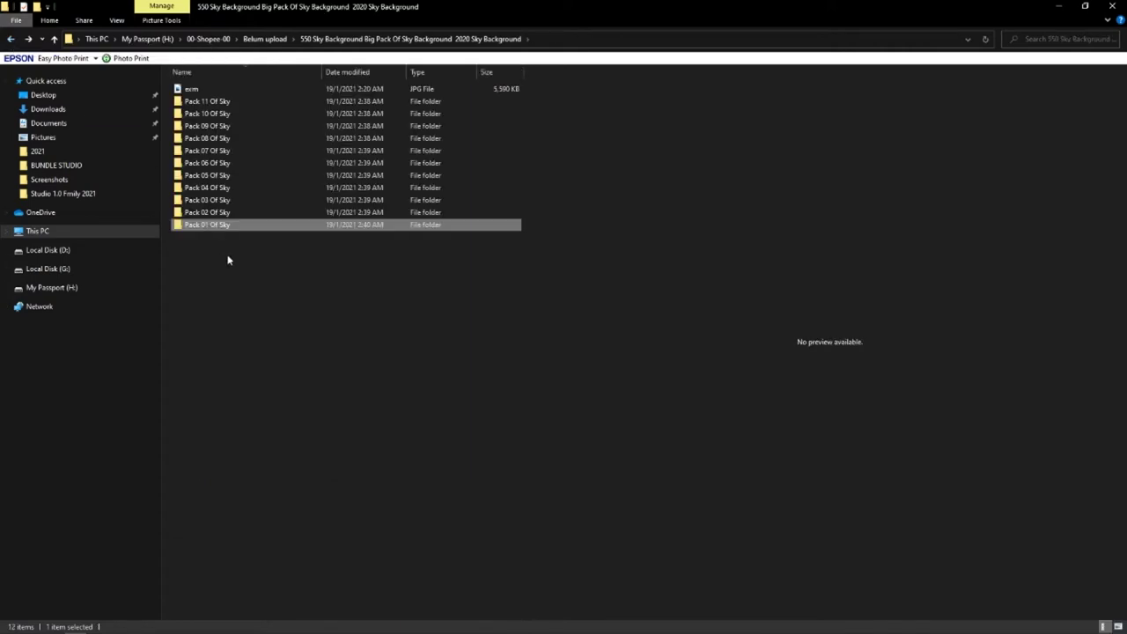
pyautogui.moveTo(261, 308); pyautogui.dragTo(213, 97)
pyautogui.rightClick(212, 178)
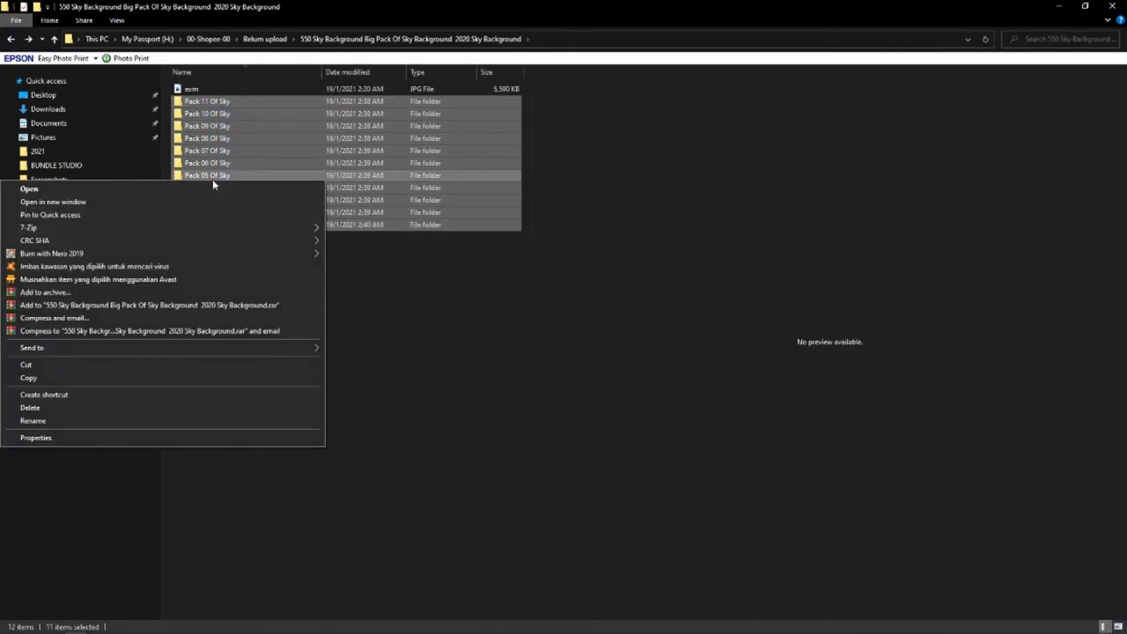
pyautogui.click(60, 438)
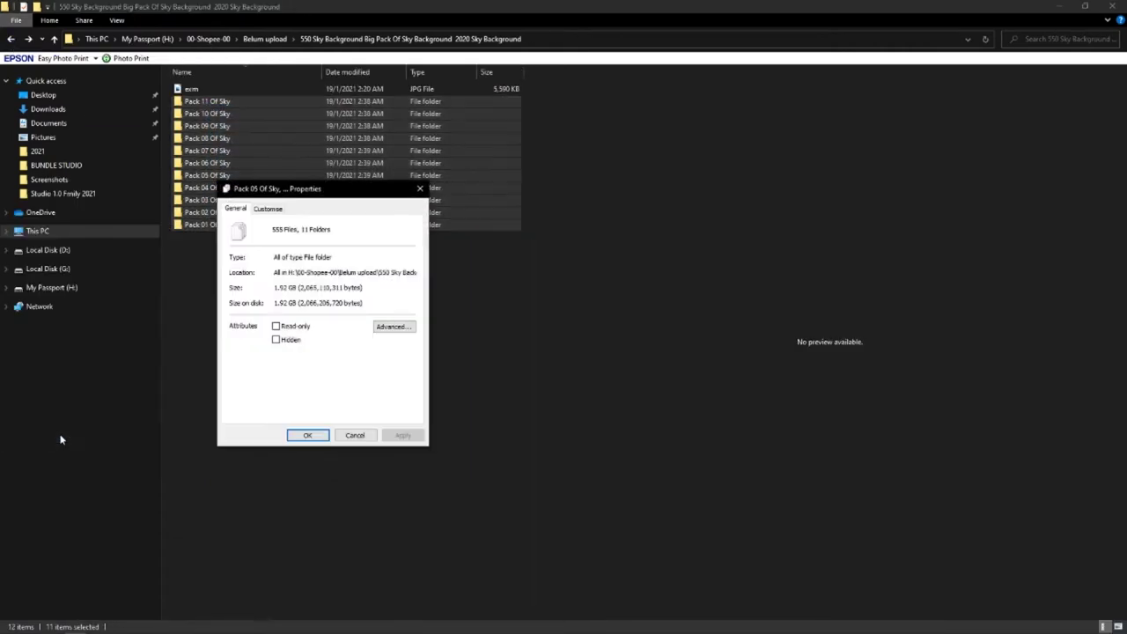
pyautogui.click(424, 189)
# Step: Browse the sky thumbnails in Pack 02, Pack 03 and Pack 04 Of Sky
pyautogui.doubleClick(210, 215)
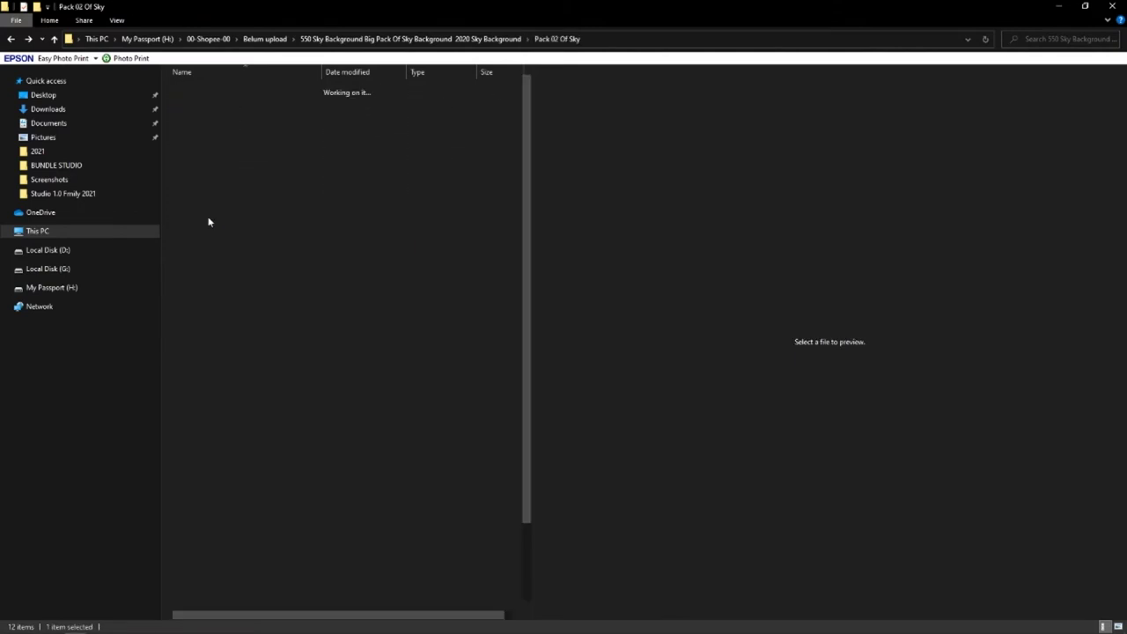
pyautogui.scroll(-2, 219, 219)
pyautogui.hotkey('alt', 'p')
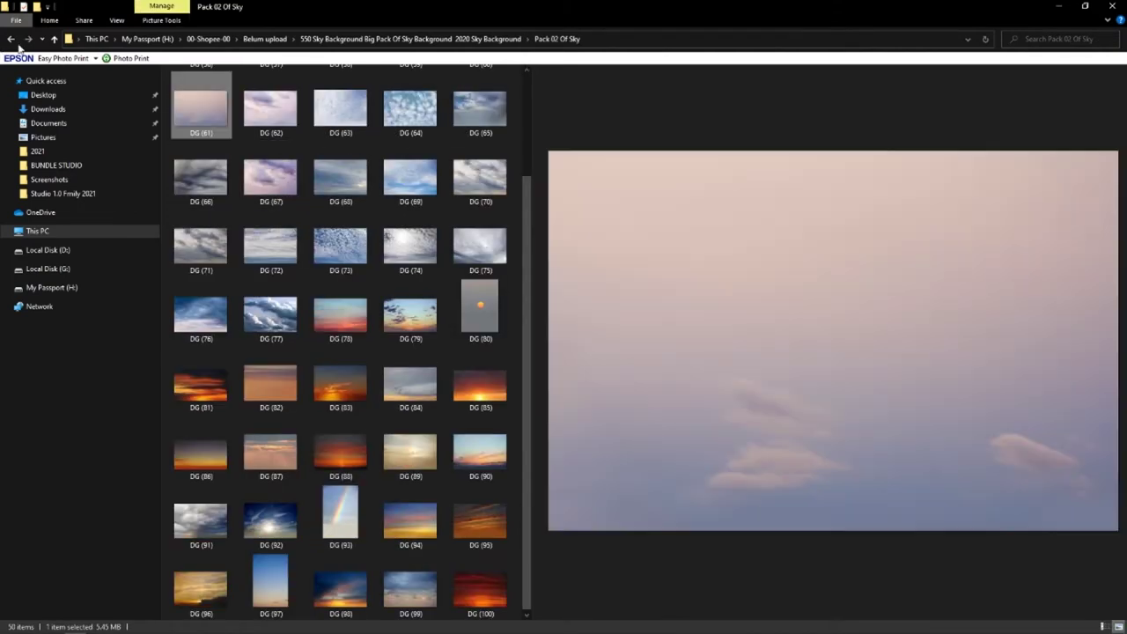
pyautogui.click(15, 42)
pyautogui.doubleClick(221, 200)
pyautogui.scroll(-3, 295, 189)
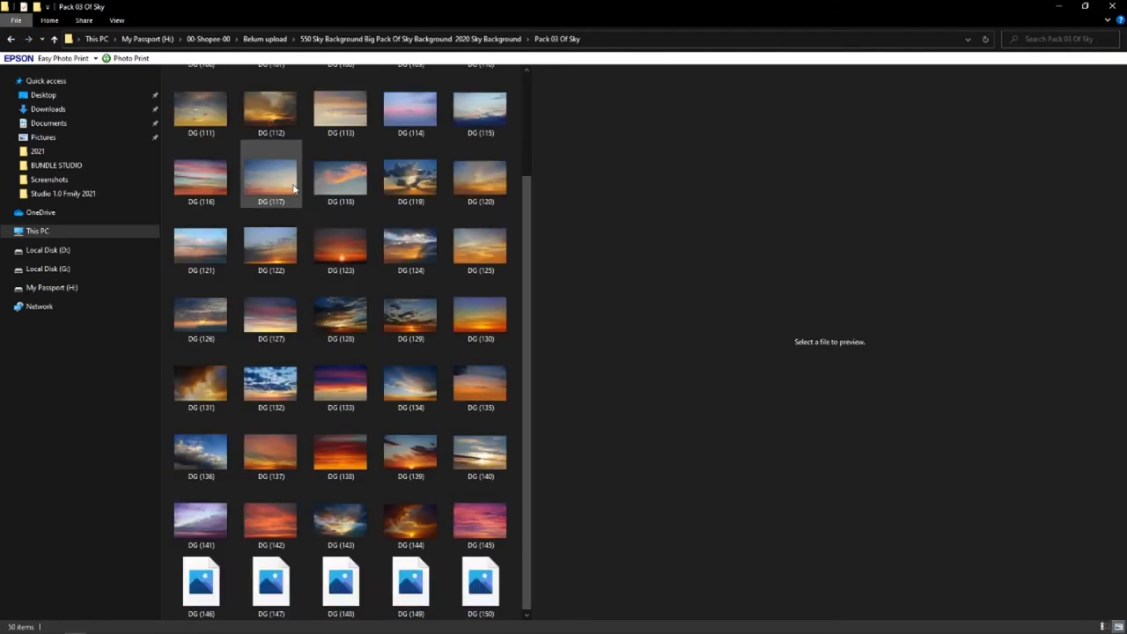
pyautogui.hotkey('alt', 'Left')
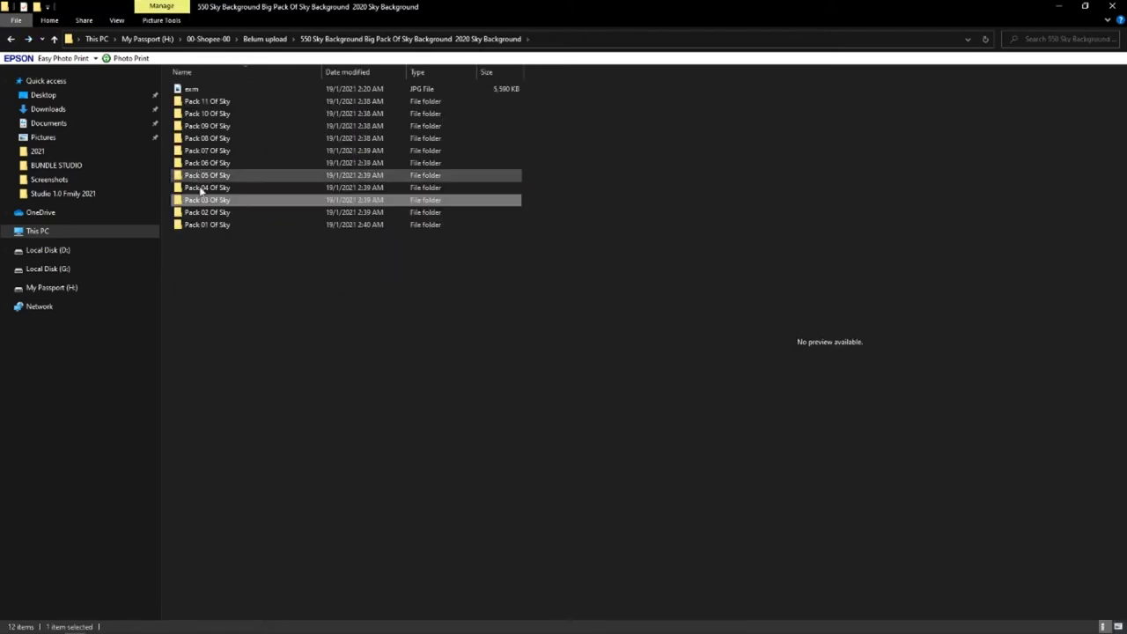
pyautogui.doubleClick(202, 188)
pyautogui.scroll(-3, 299, 235)
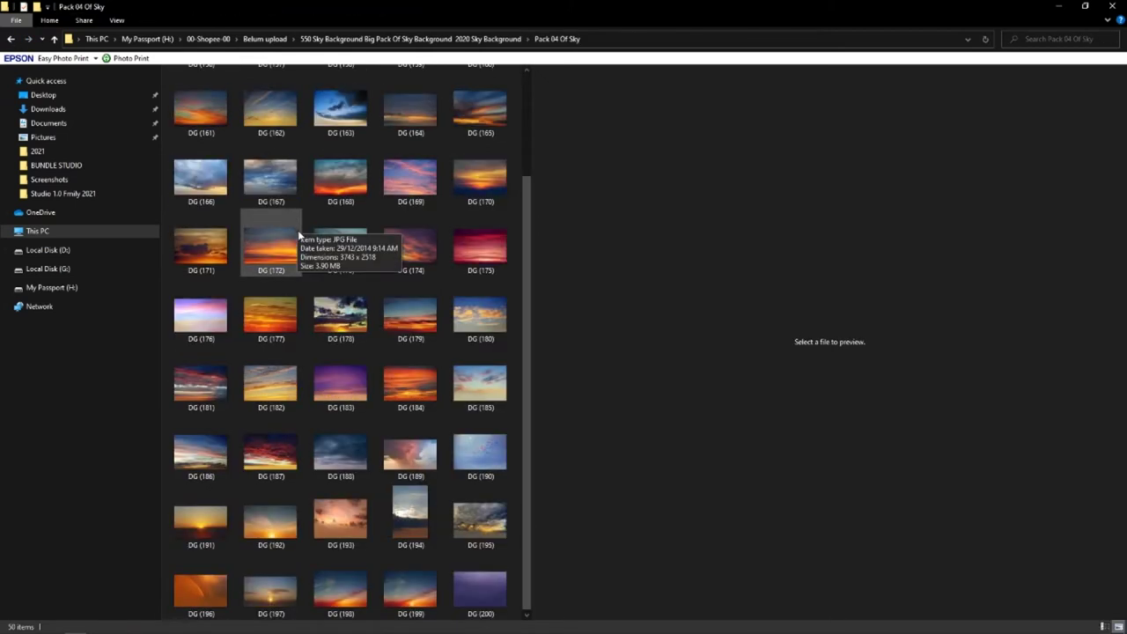
pyautogui.hotkey('alt', 'Left')
# Step: Browse the sky thumbnails in Pack 05 through Pack 08 Of Sky
pyautogui.doubleClick(225, 183)
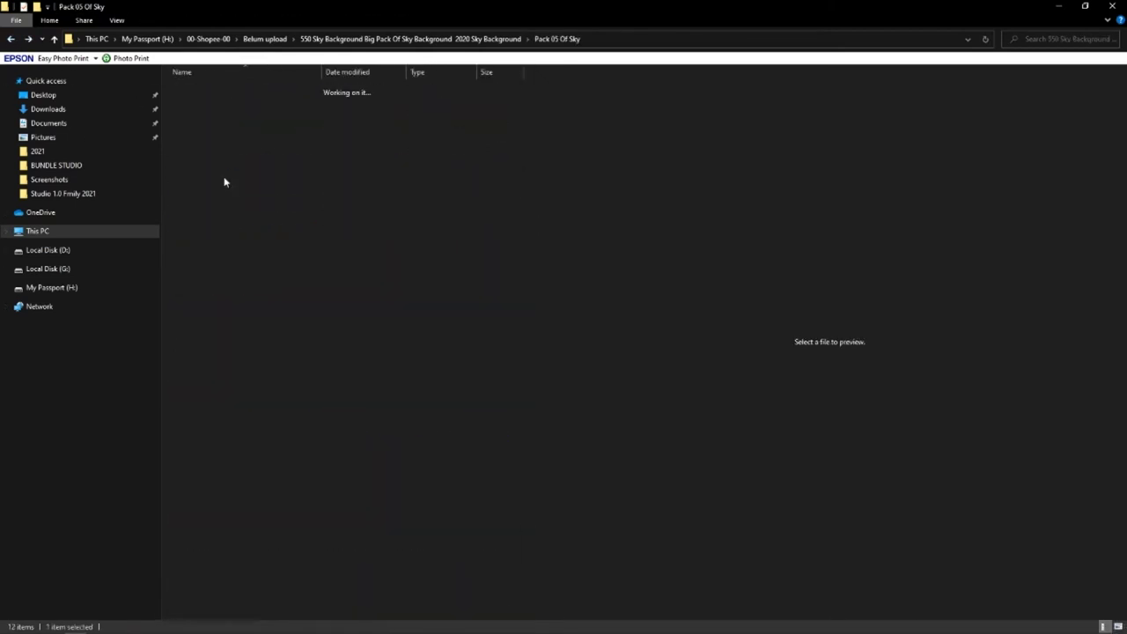
pyautogui.scroll(-2, 234, 160)
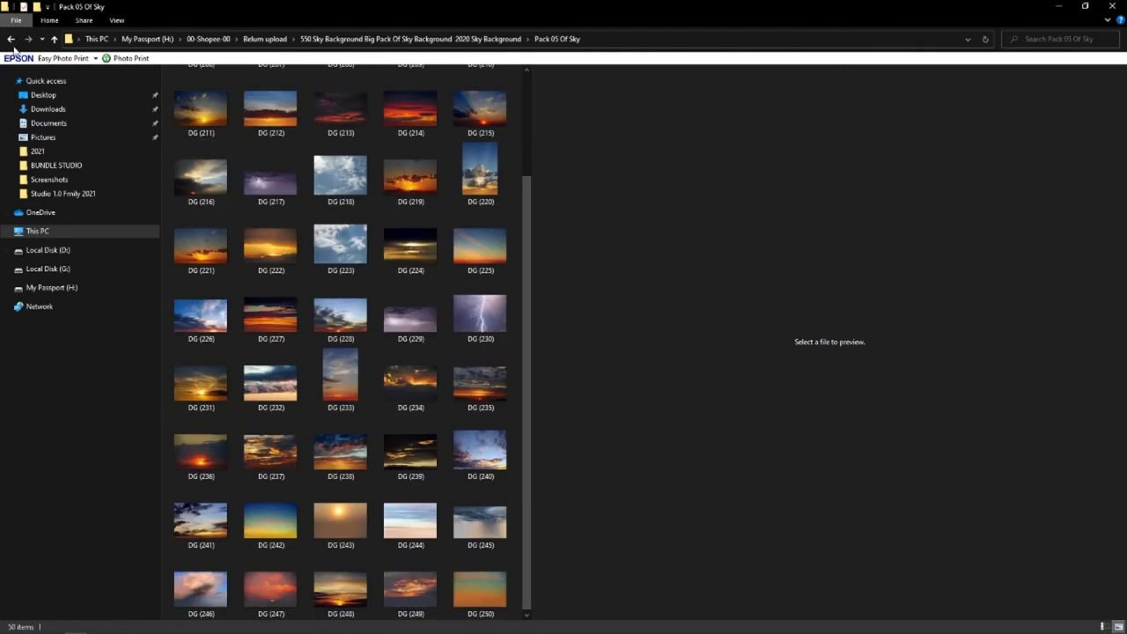
pyautogui.click(11, 39)
pyautogui.doubleClick(214, 162)
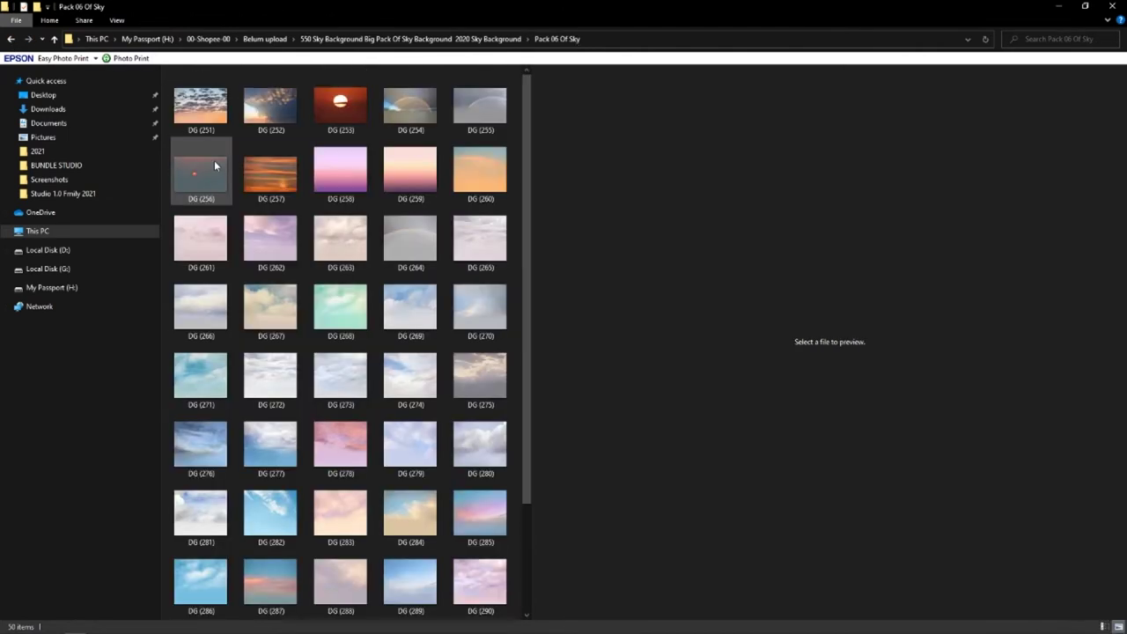
pyautogui.scroll(-2, 211, 242)
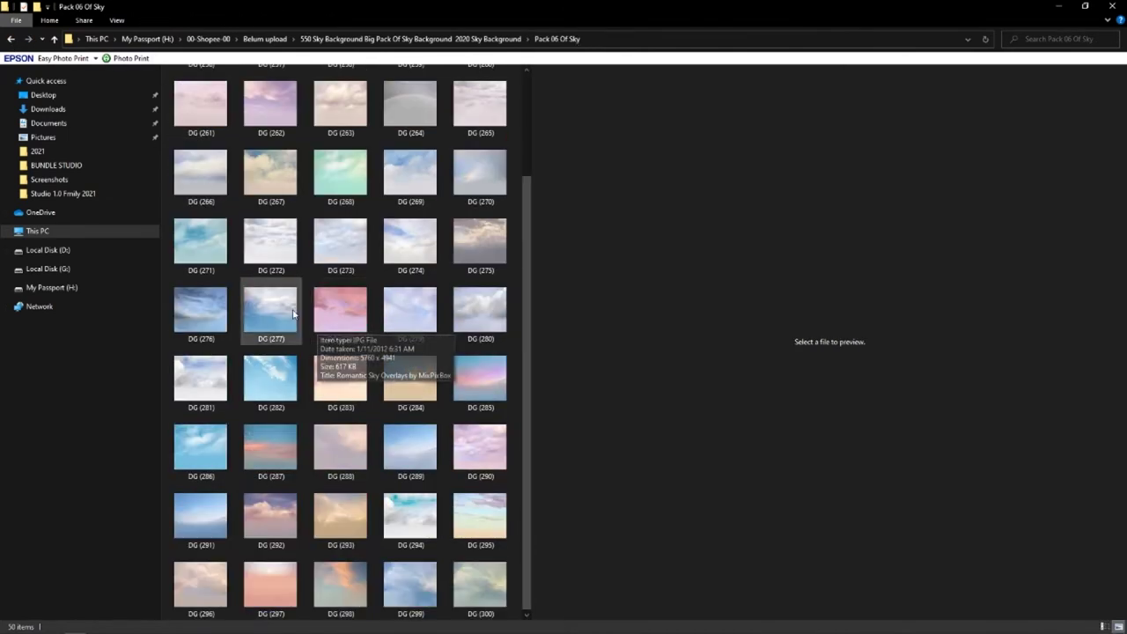
pyautogui.click(10, 39)
pyautogui.doubleClick(198, 173)
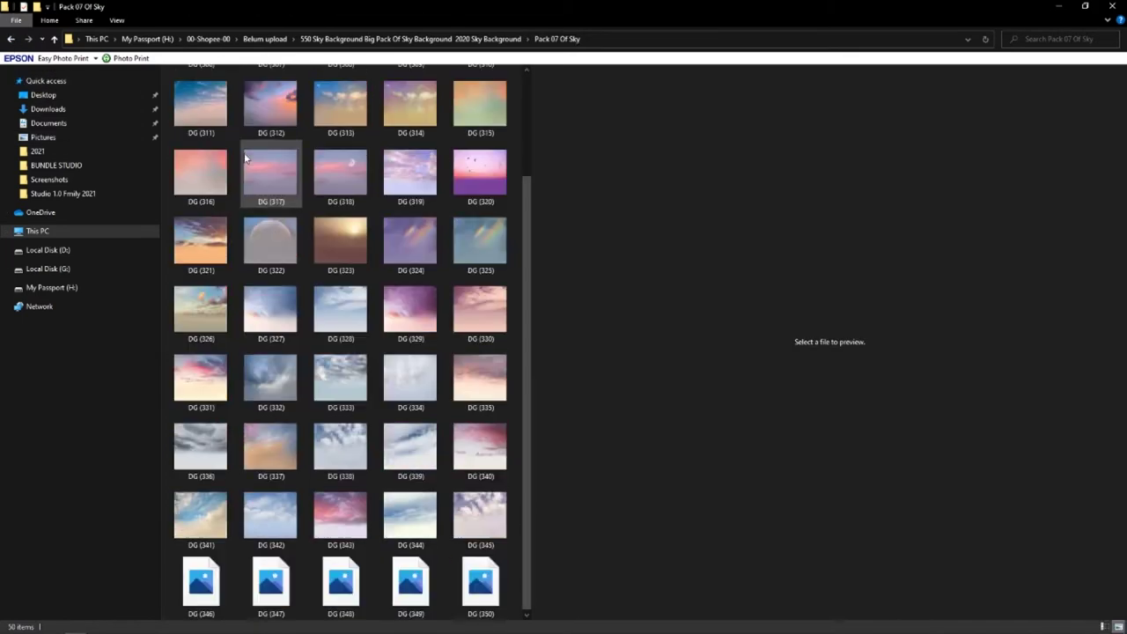
pyautogui.click(10, 39)
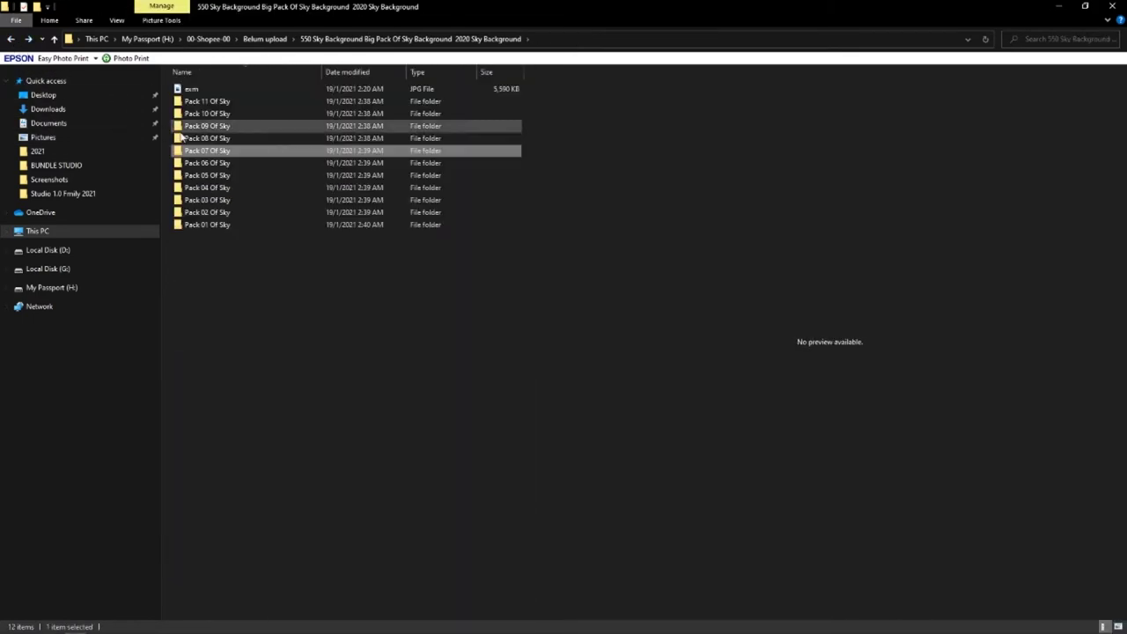
pyautogui.doubleClick(194, 140)
pyautogui.scroll(-2, 279, 236)
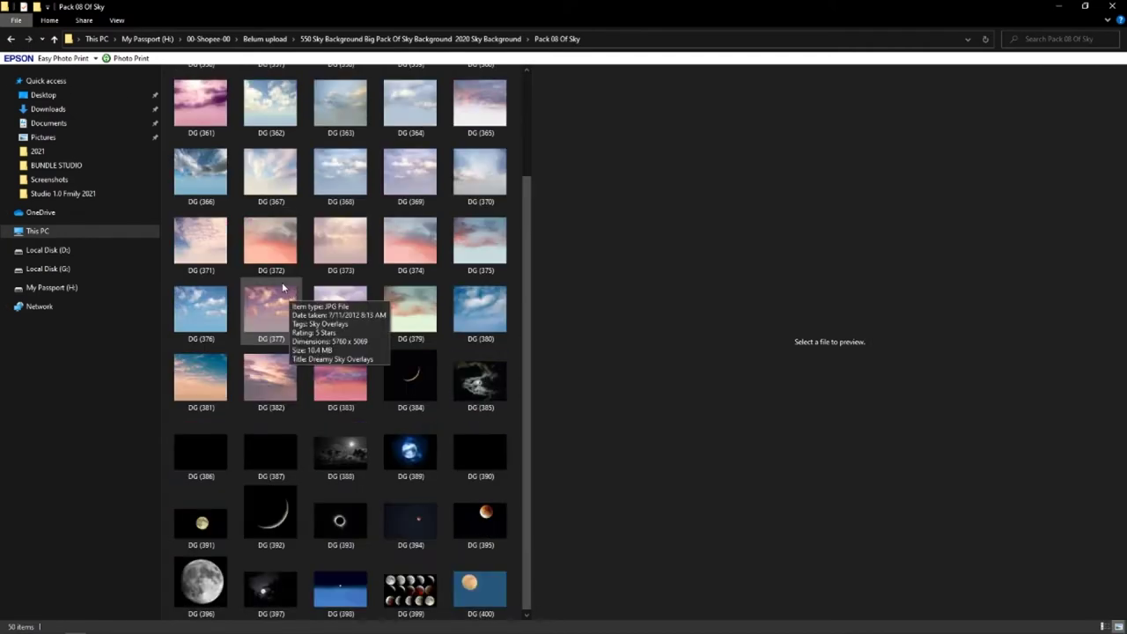
pyautogui.click(11, 39)
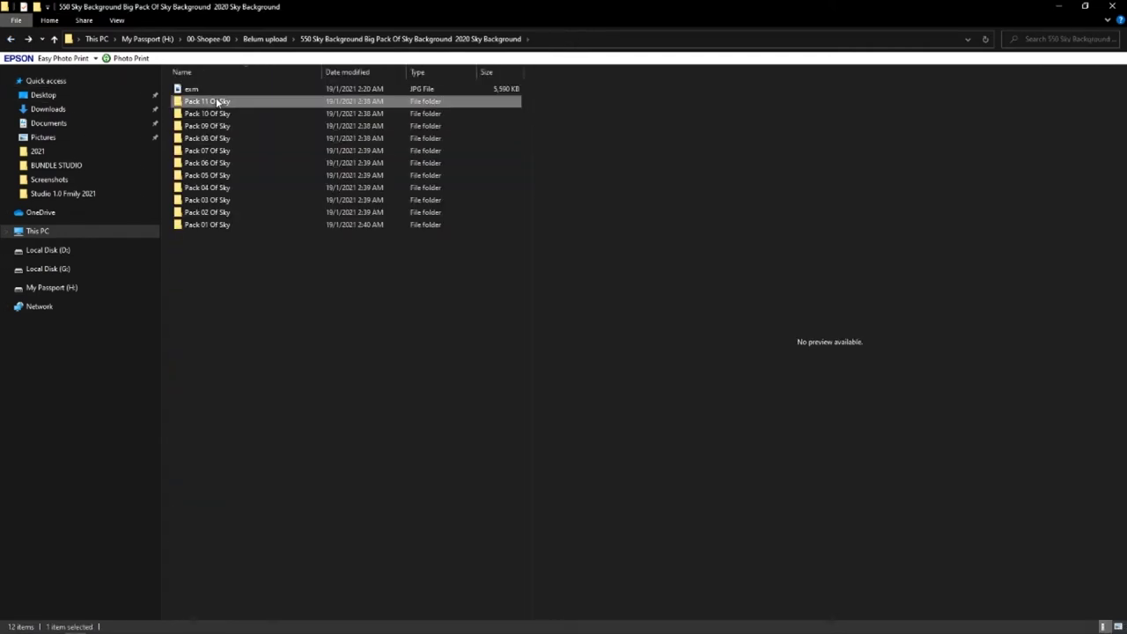
# Step: Browse Pack 11 Of Sky and preview its DG (508) sky image
pyautogui.doubleClick(220, 101)
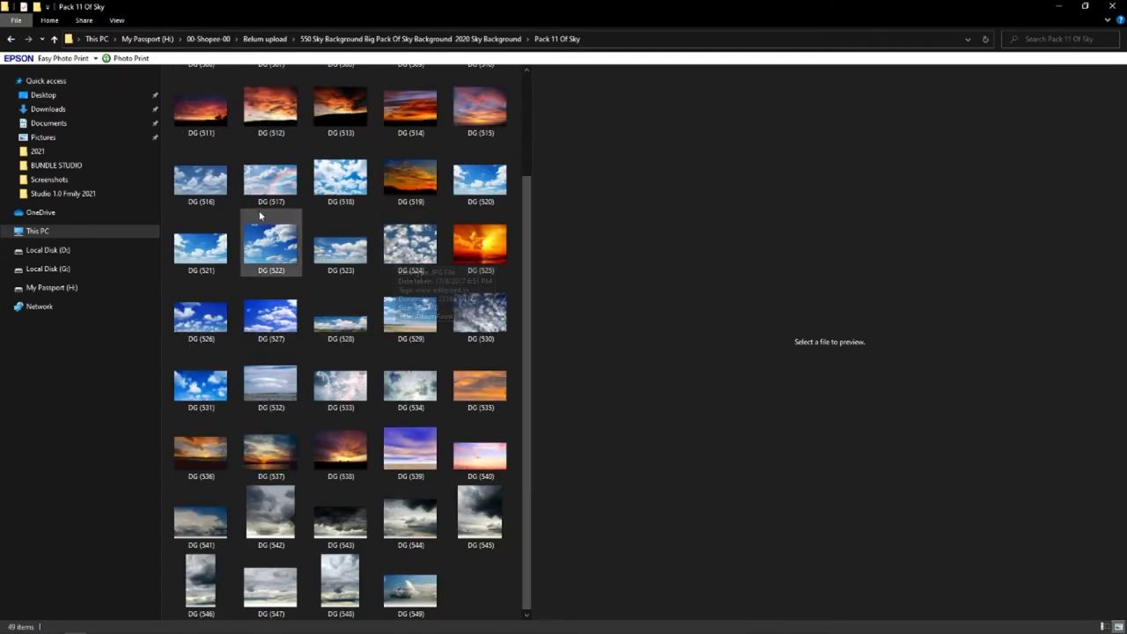
pyautogui.click(17, 39)
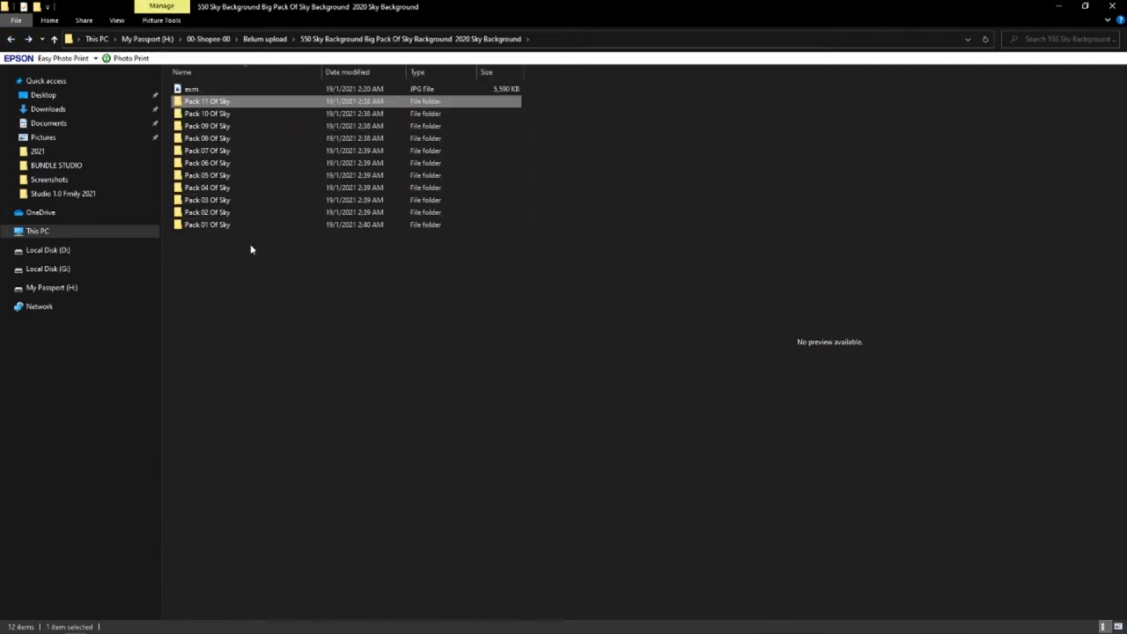
pyautogui.doubleClick(224, 103)
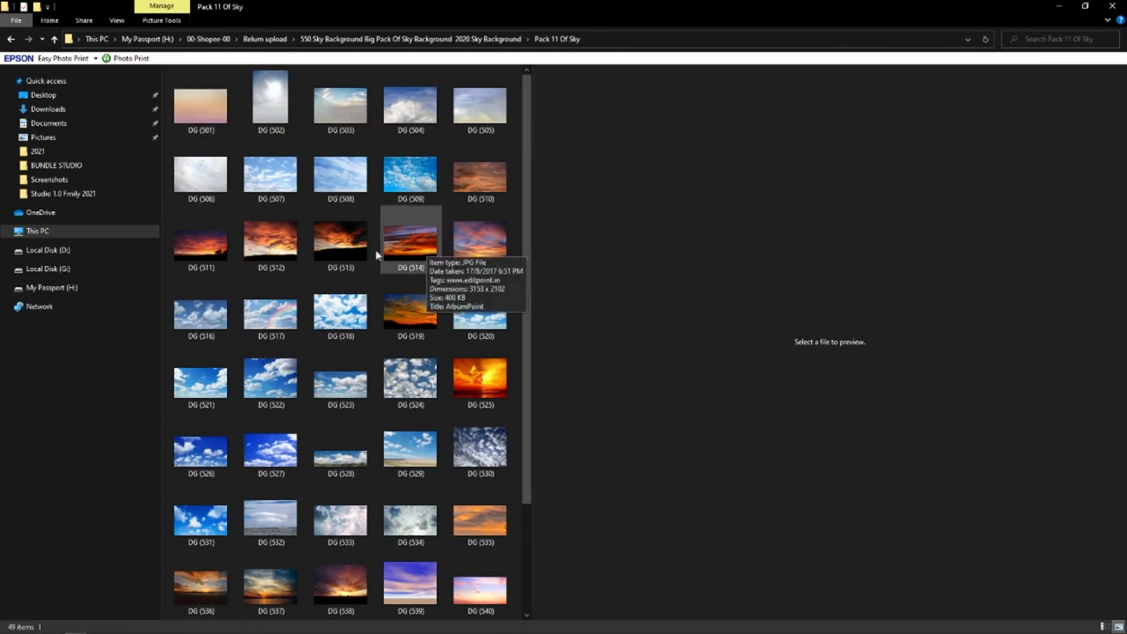
pyautogui.click(343, 164)
# Step: Back in the sky pack folder, preview the exm.jpg hillside photo and launch Photoshop
pyautogui.hotkey('alt', 'Up')
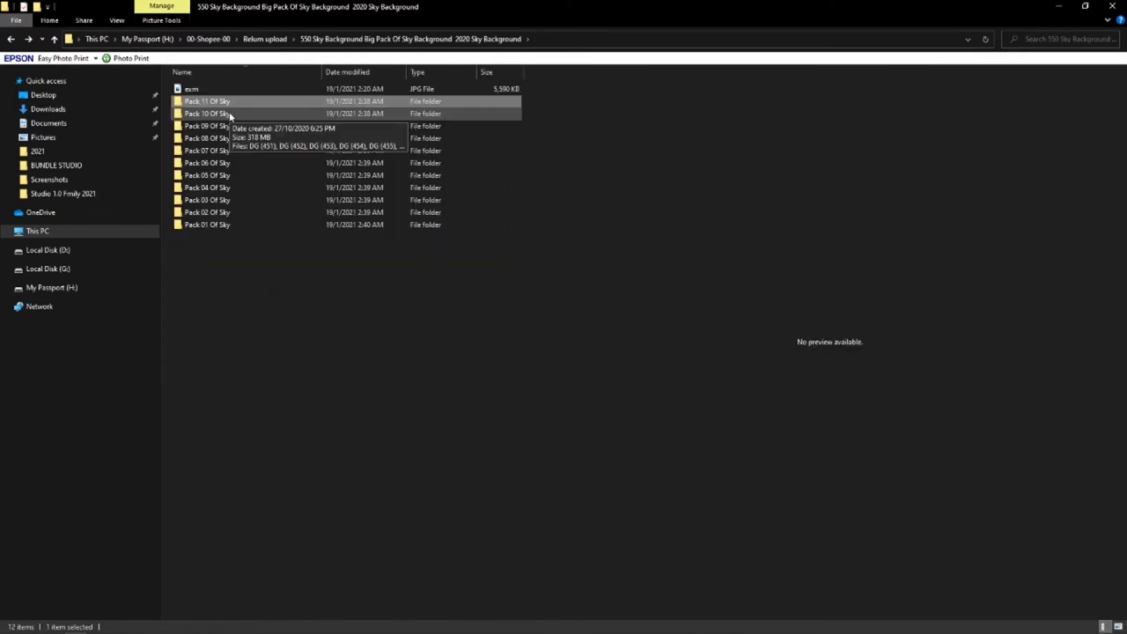
pyautogui.click(229, 115)
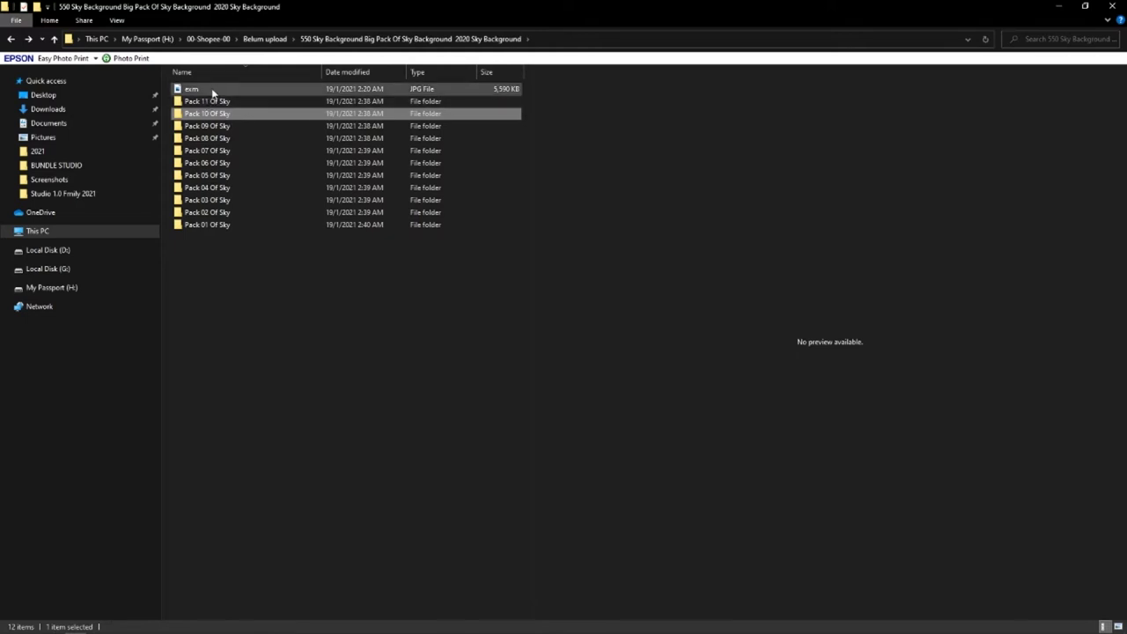
pyautogui.click(213, 90)
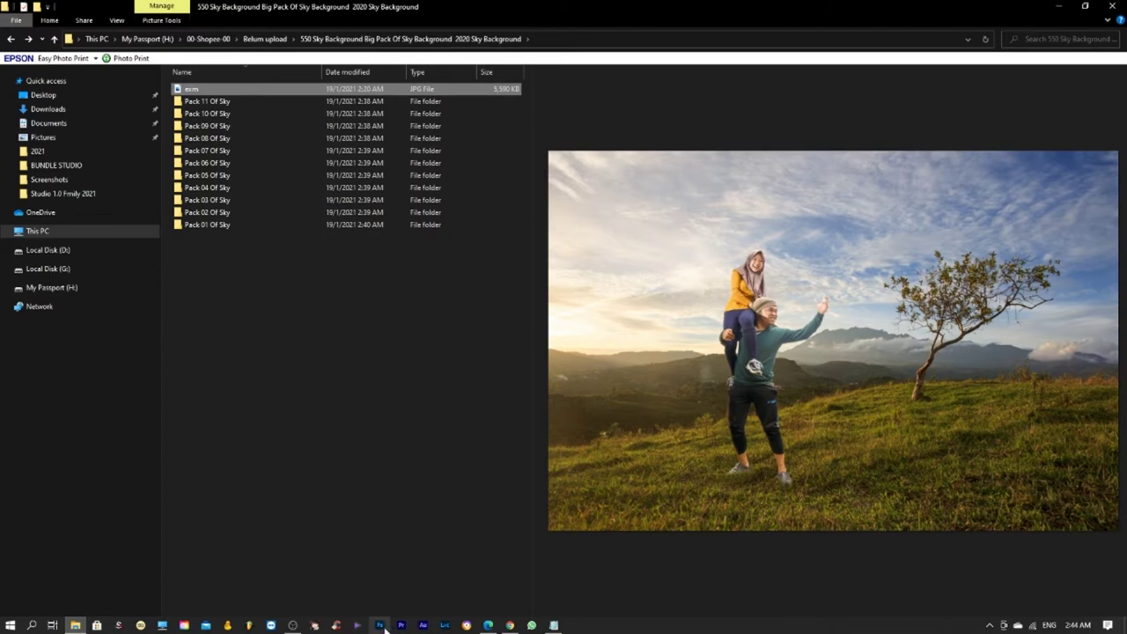
pyautogui.click(382, 626)
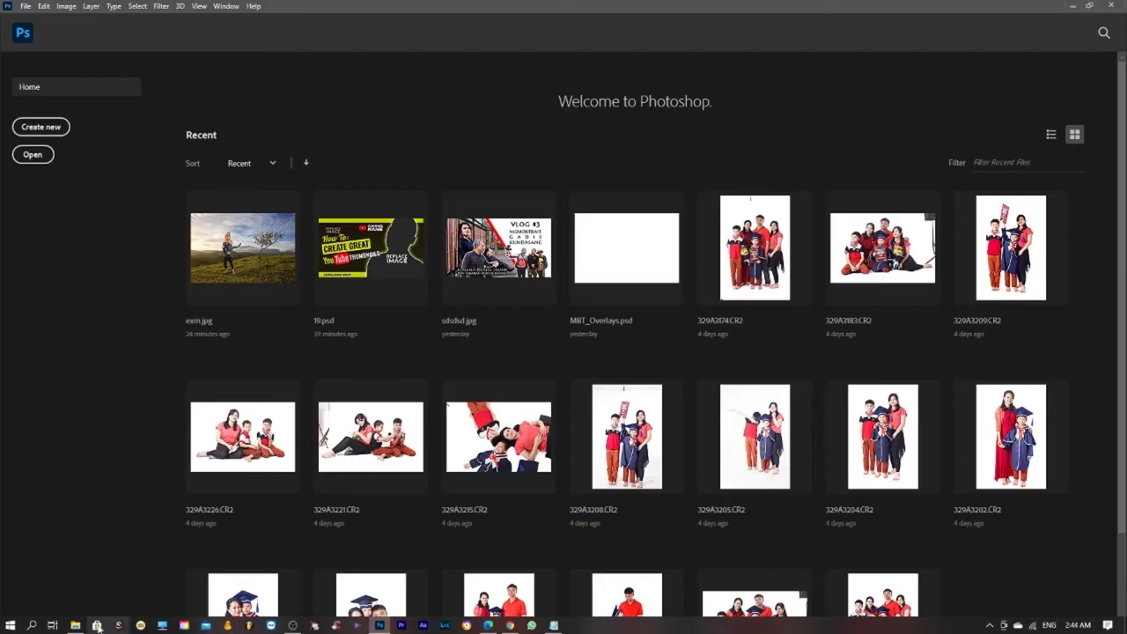
# Step: Drag exm.jpg from File Explorer into Photoshop and zoom out to 33.3%
pyautogui.click(76, 624)
pyautogui.moveTo(203, 94)
pyautogui.mouseDown()
pyautogui.moveTo(425, 167)
pyautogui.moveTo(387, 624)
pyautogui.mouseUp()
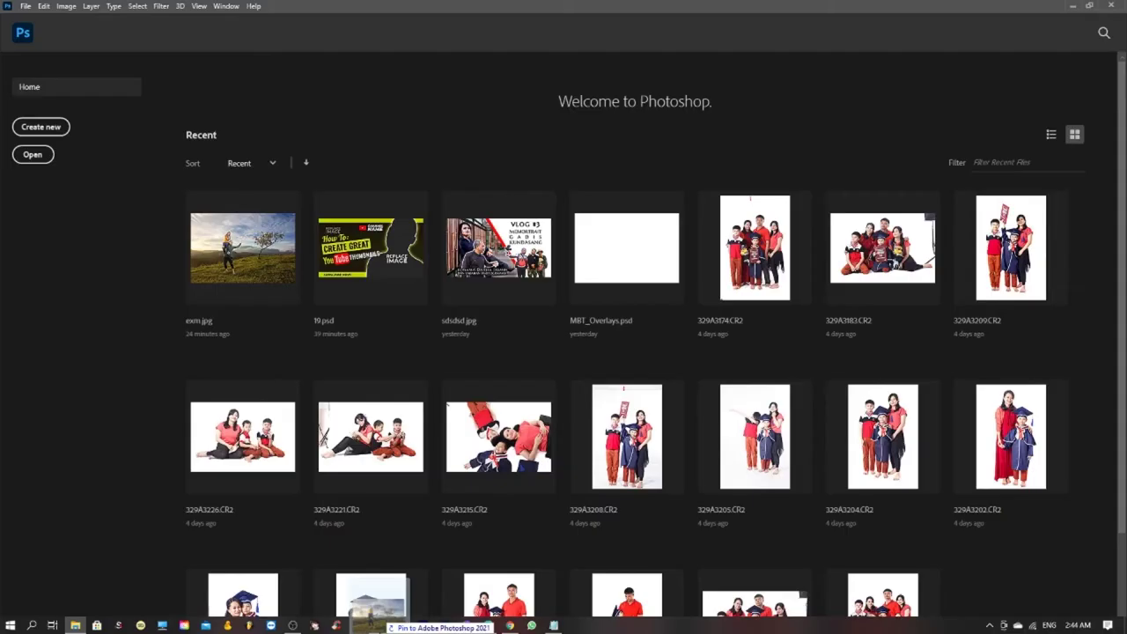
pyautogui.moveTo(388, 624); pyautogui.dragTo(91, 249)
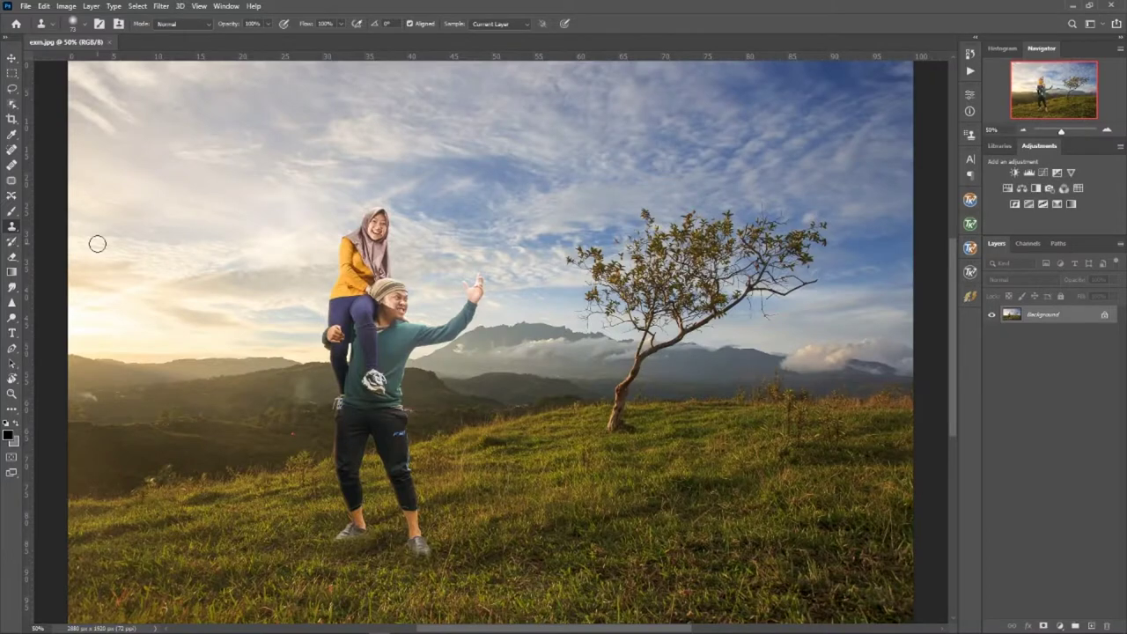
pyautogui.click(1023, 130)
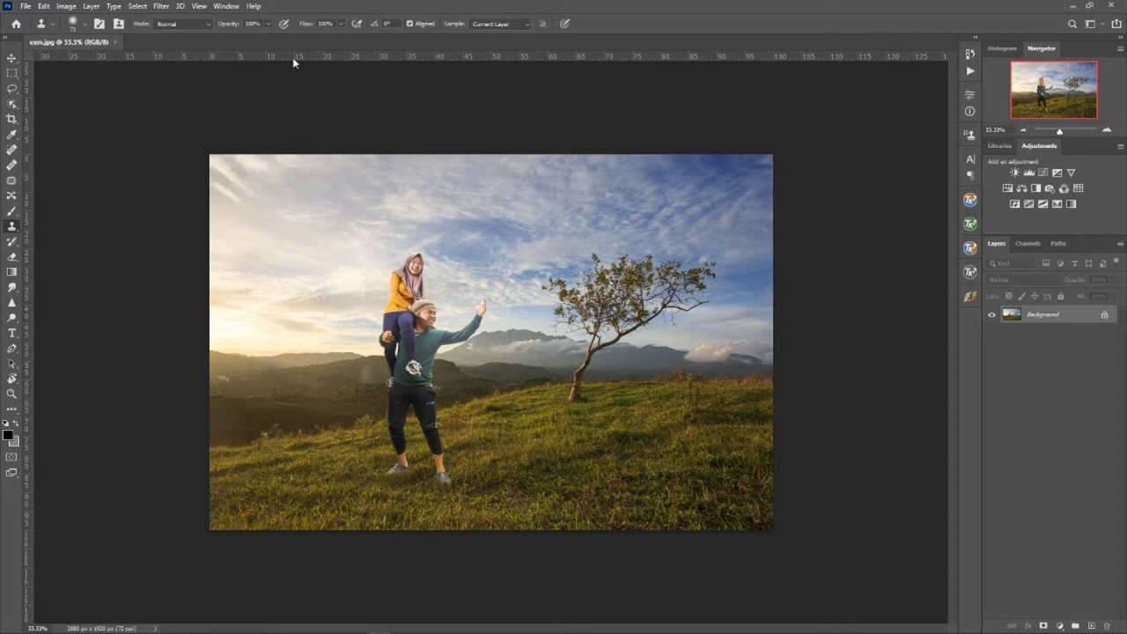
# Step: Start Edit > Sky Replacement with its default purple sky, moving the dialog aside to show the sky presets
pyautogui.click(44, 7)
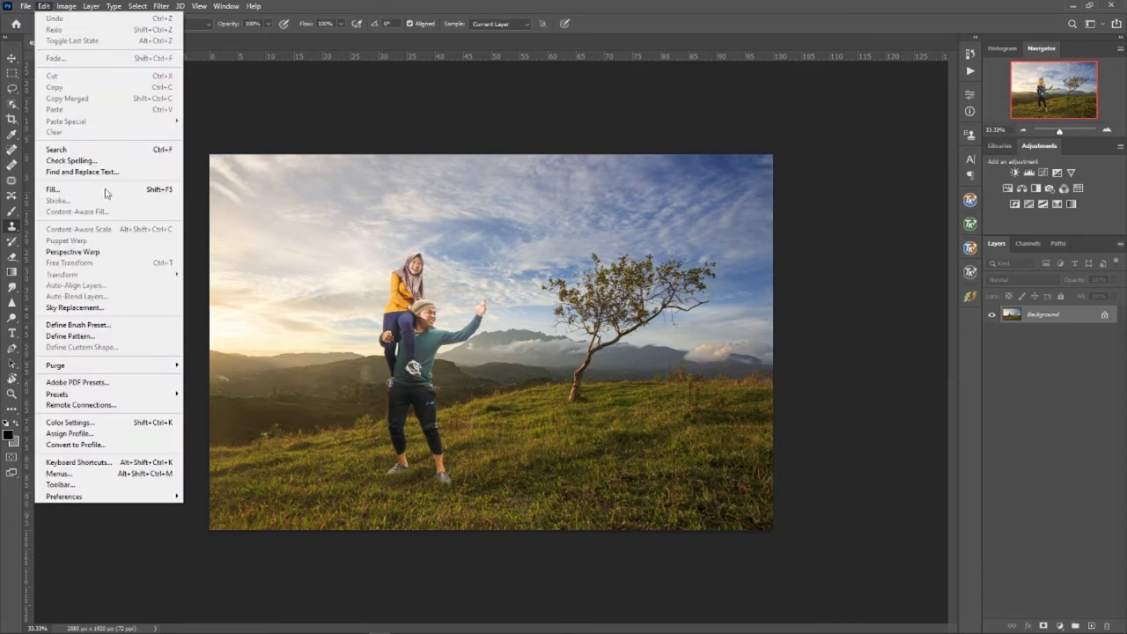
pyautogui.click(78, 308)
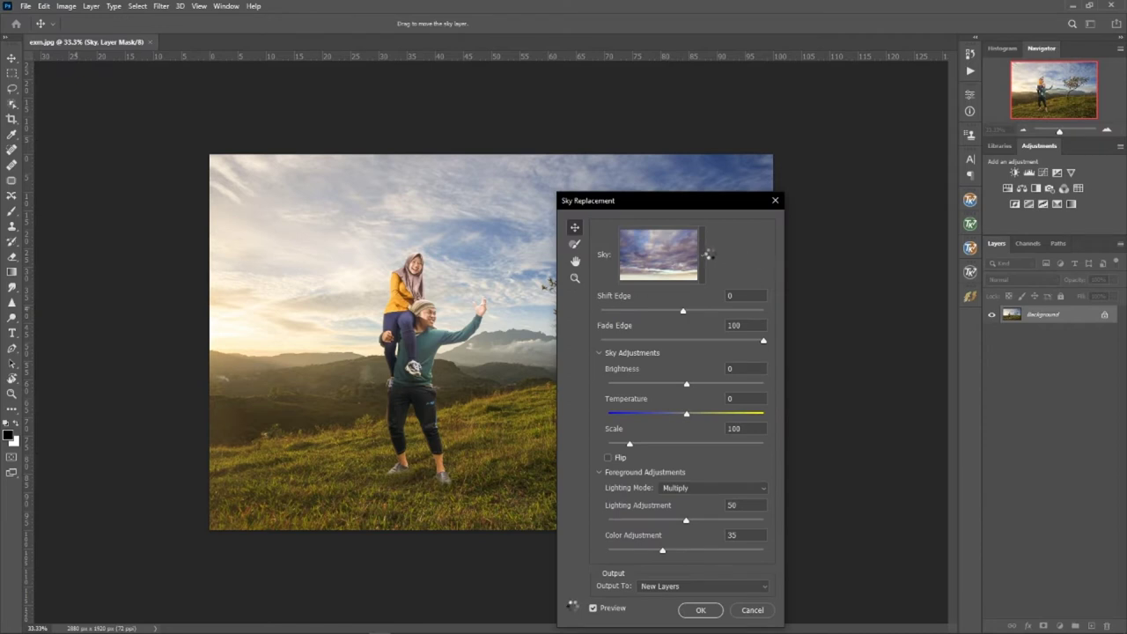
pyautogui.moveTo(718, 201); pyautogui.dragTo(864, 134)
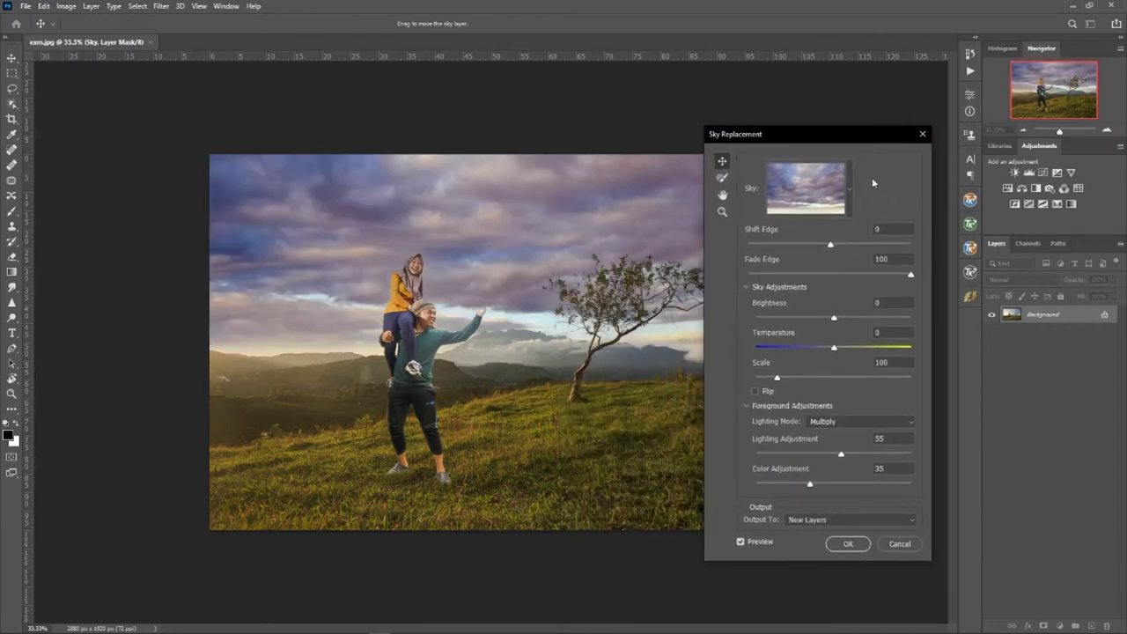
pyautogui.click(850, 188)
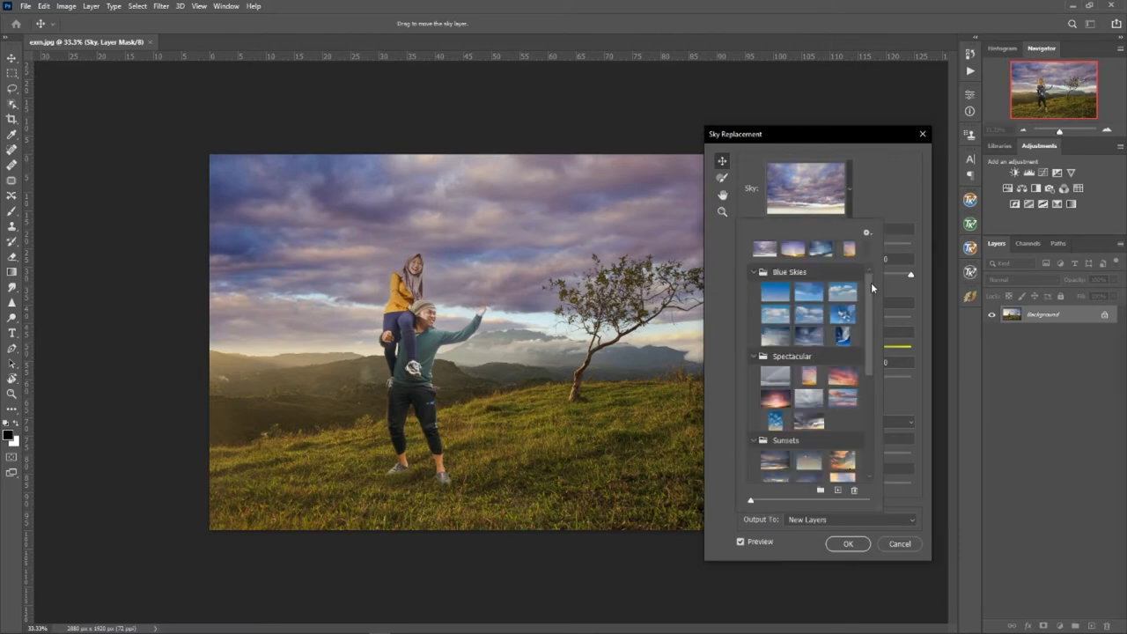
# Step: Create a new sky from the DG (4) image in Pack 01 Of Sky
pyautogui.moveTo(870, 285); pyautogui.dragTo(871, 382)
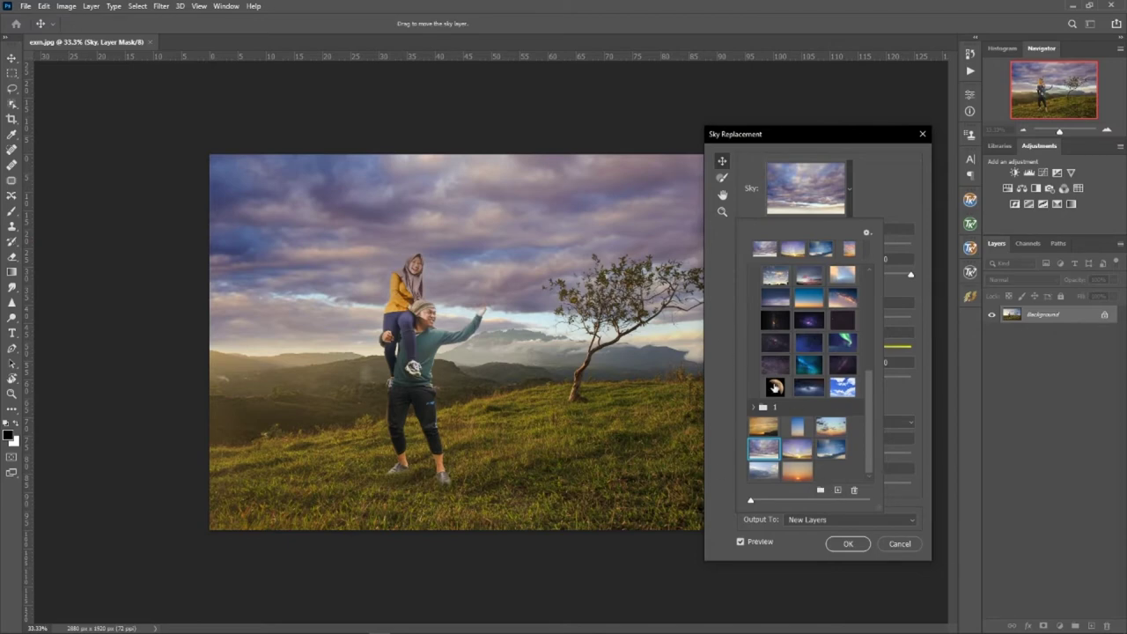
pyautogui.click(837, 492)
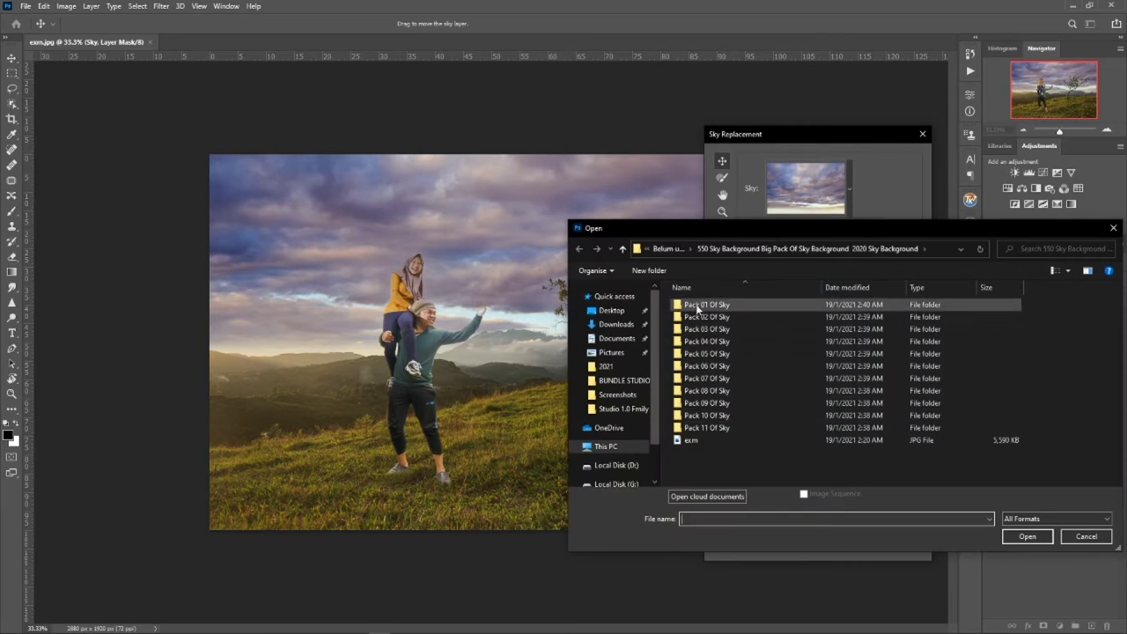
pyautogui.doubleClick(697, 306)
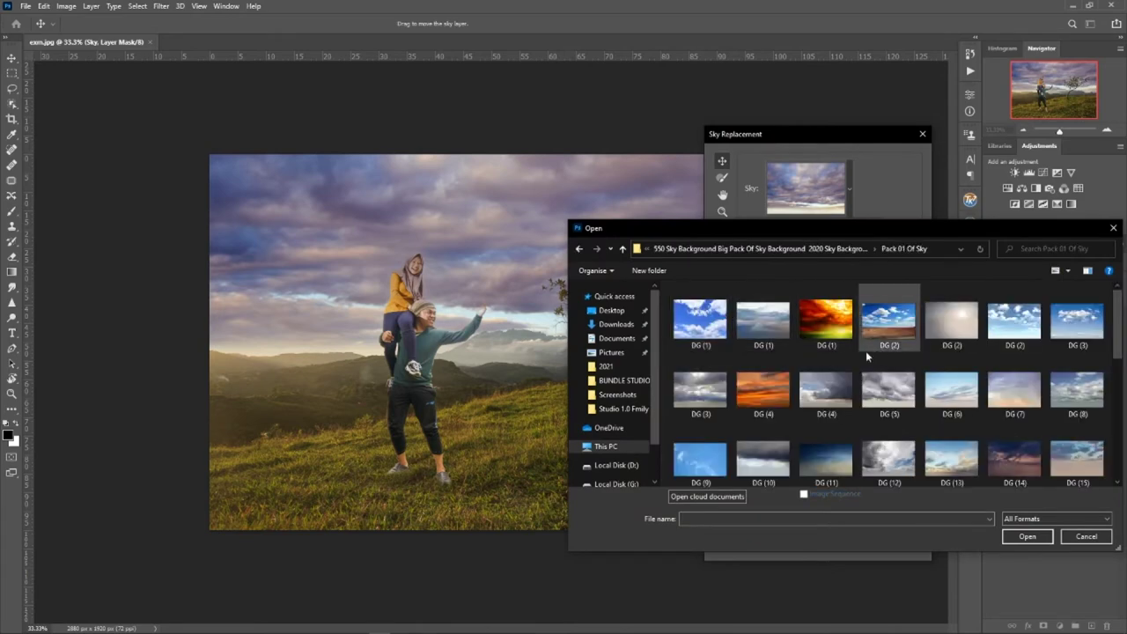
pyautogui.moveTo(763, 389)
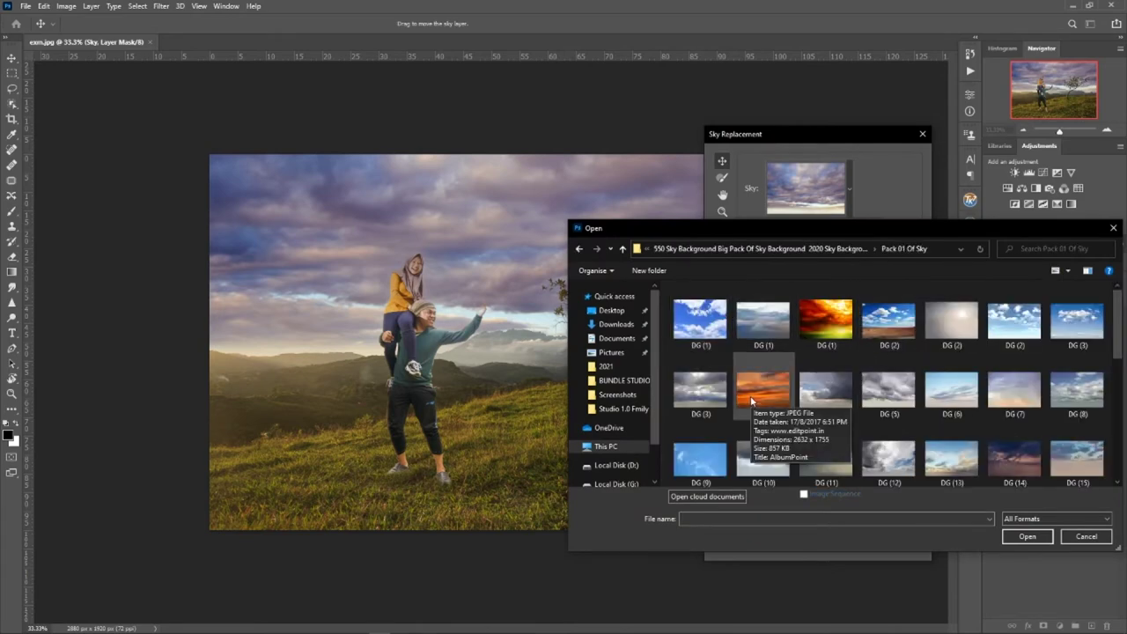
pyautogui.click(751, 400)
pyautogui.click(1030, 538)
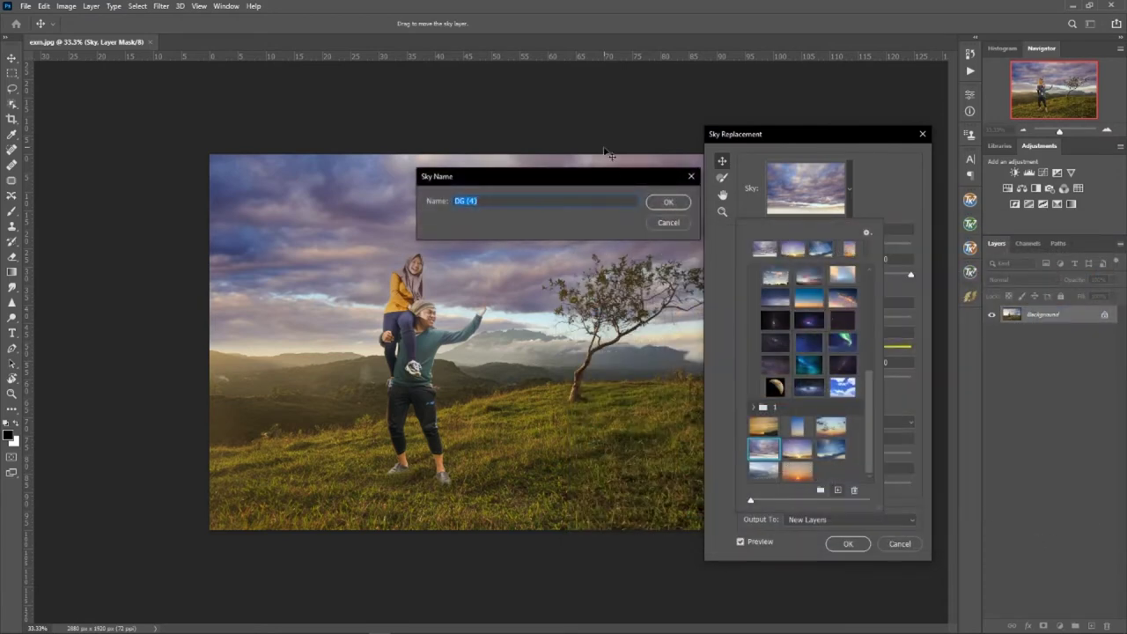
pyautogui.click(656, 203)
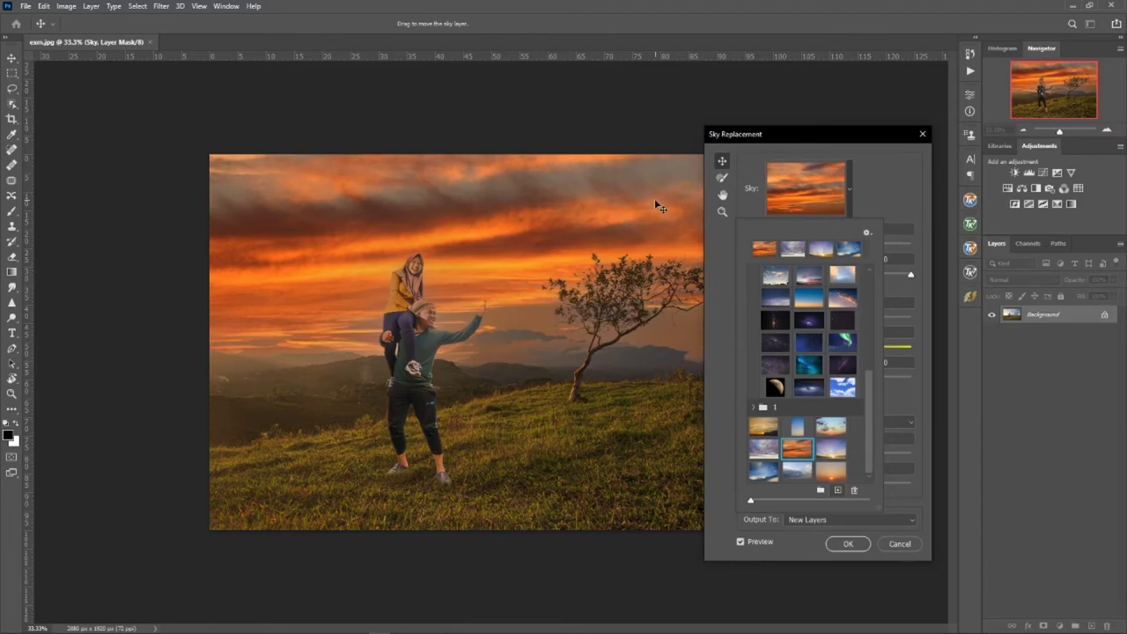
# Step: Move the Sky Replacement dialog around to inspect the orange sunset preview
pyautogui.moveTo(814, 135)
pyautogui.mouseDown()
pyautogui.moveTo(704, 108)
pyautogui.moveTo(195, 107)
pyautogui.mouseUp()
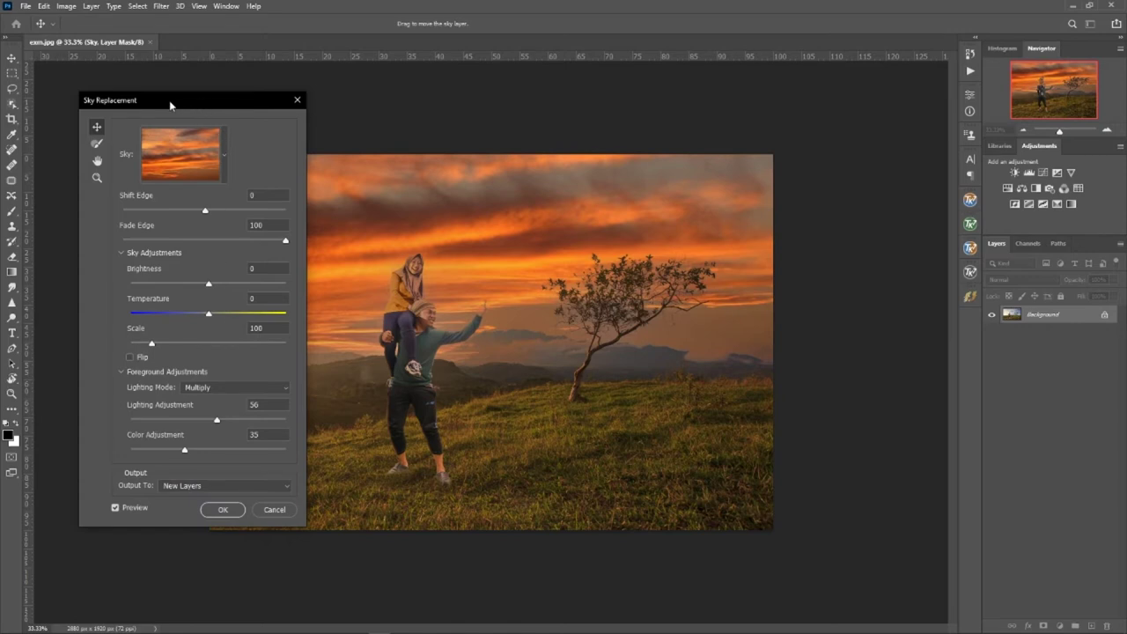
pyautogui.moveTo(170, 104)
pyautogui.mouseDown()
pyautogui.moveTo(252, 106)
pyautogui.moveTo(155, 110)
pyautogui.moveTo(168, 96)
pyautogui.moveTo(799, 91)
pyautogui.mouseUp()
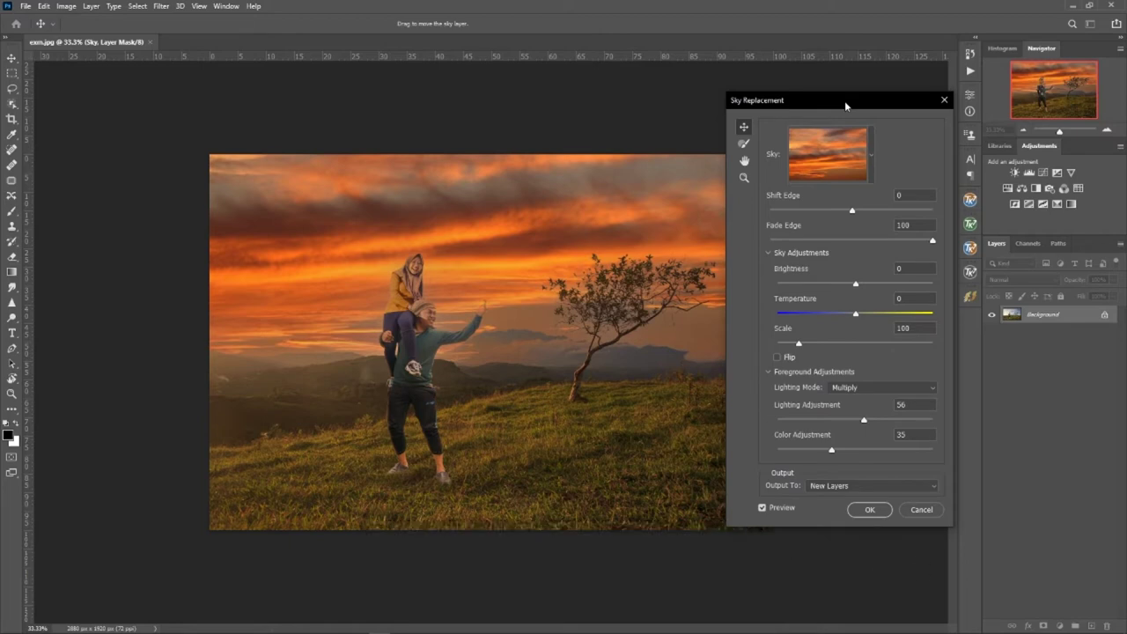
pyautogui.moveTo(827, 106)
pyautogui.mouseDown()
pyautogui.moveTo(818, 195)
pyautogui.moveTo(808, 158)
pyautogui.moveTo(818, 161)
pyautogui.mouseUp()
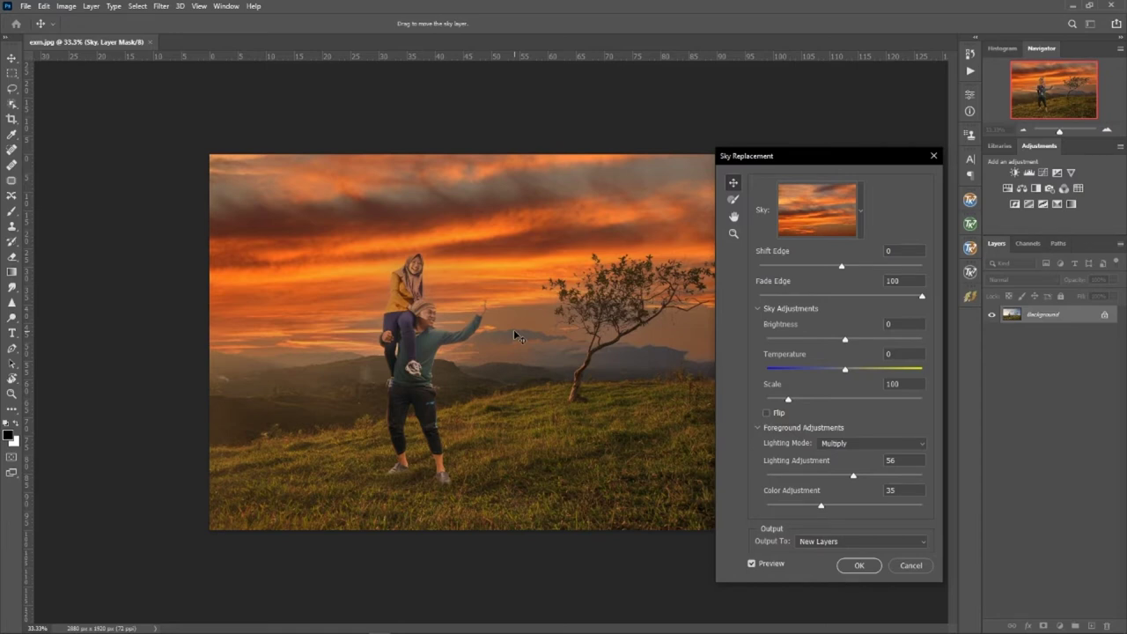
# Step: Scroll through the sky preset list several times without changing the sunset sky
pyautogui.click(860, 219)
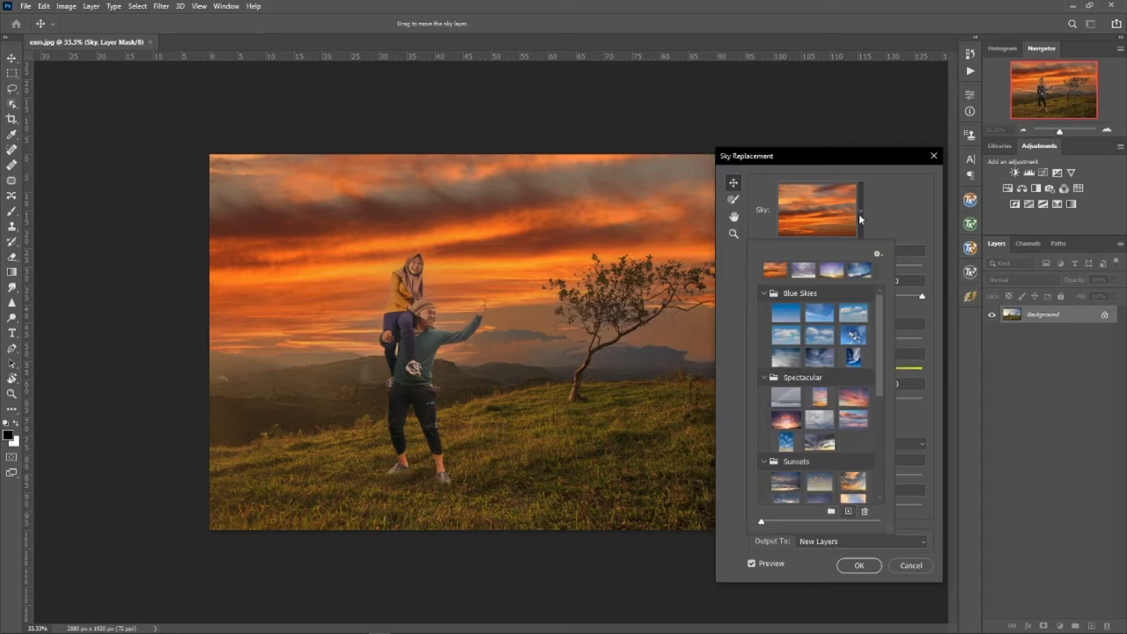
pyautogui.click(902, 201)
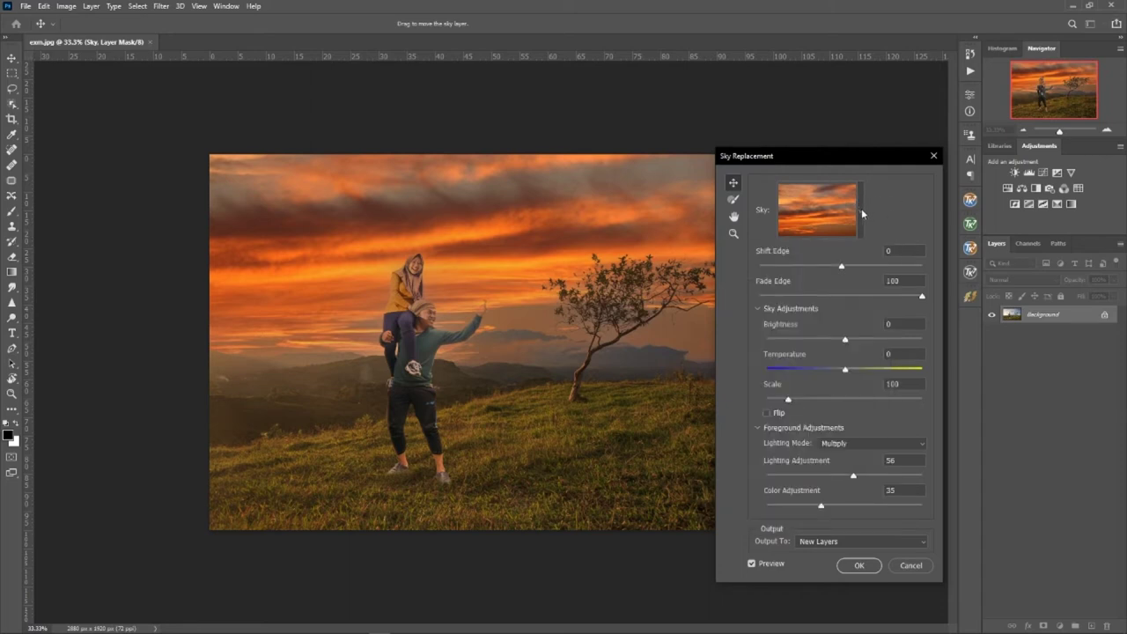
pyautogui.click(861, 213)
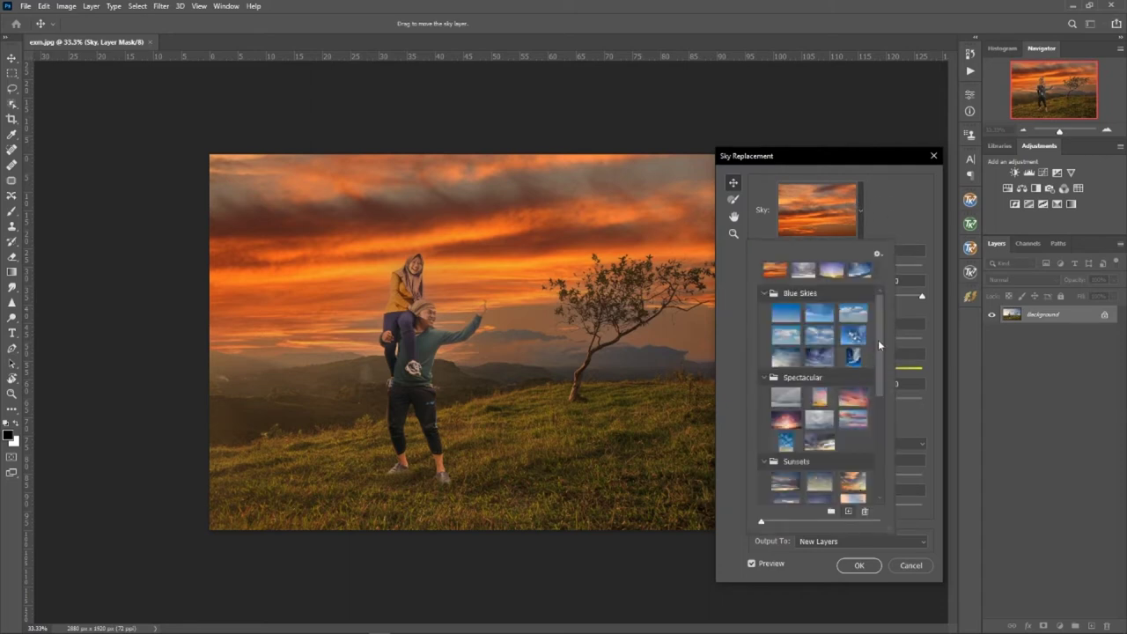
pyautogui.moveTo(878, 345); pyautogui.dragTo(889, 442)
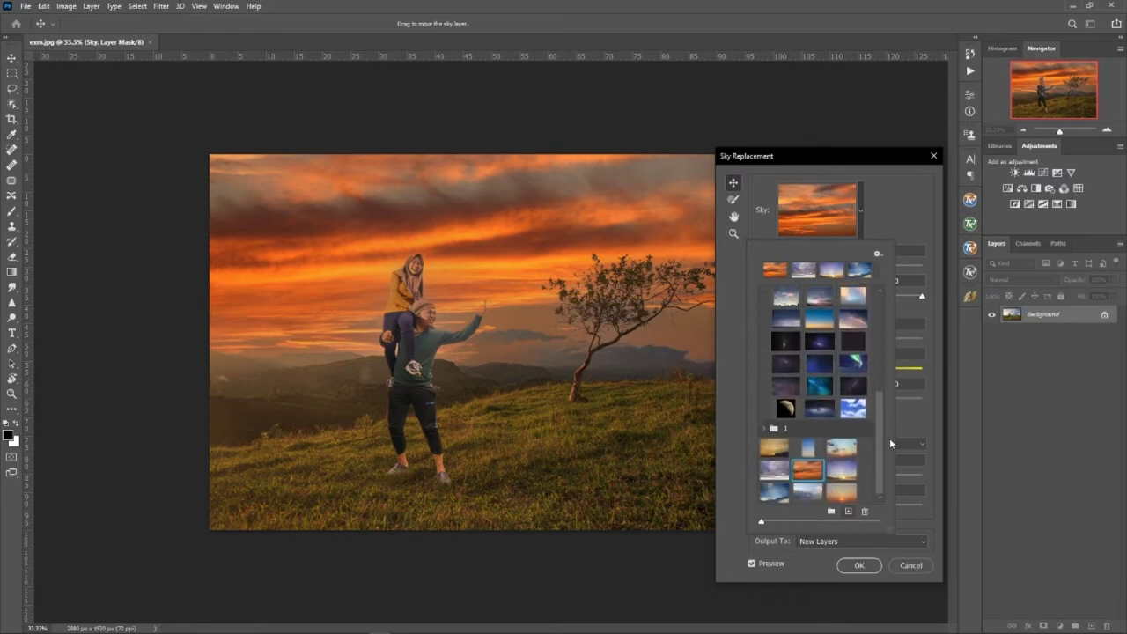
pyautogui.click(888, 197)
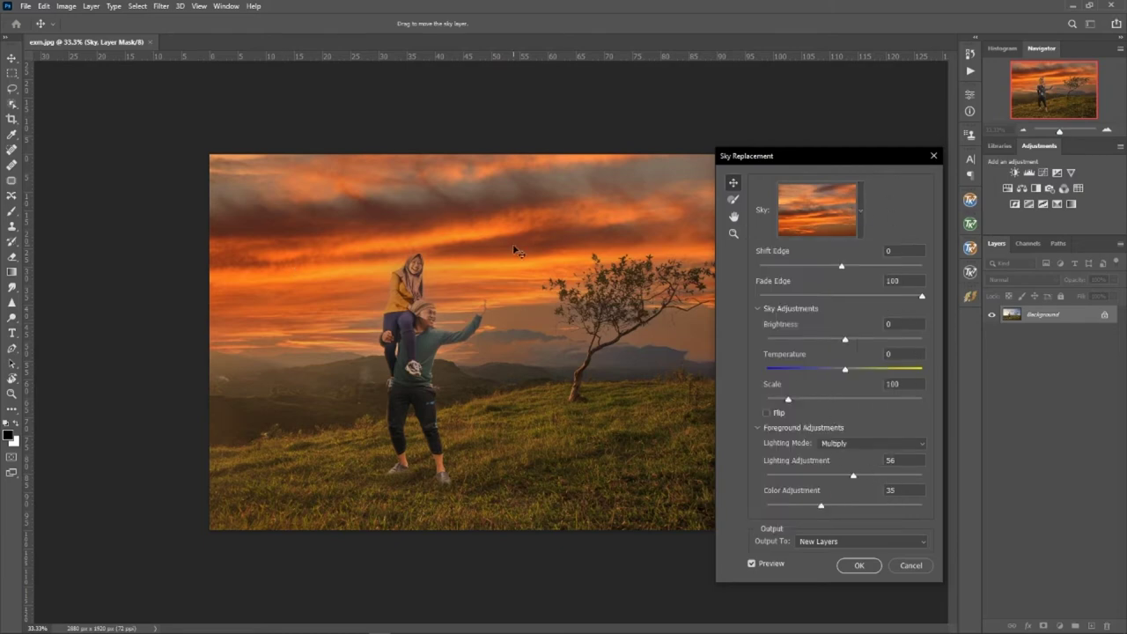
pyautogui.click(858, 211)
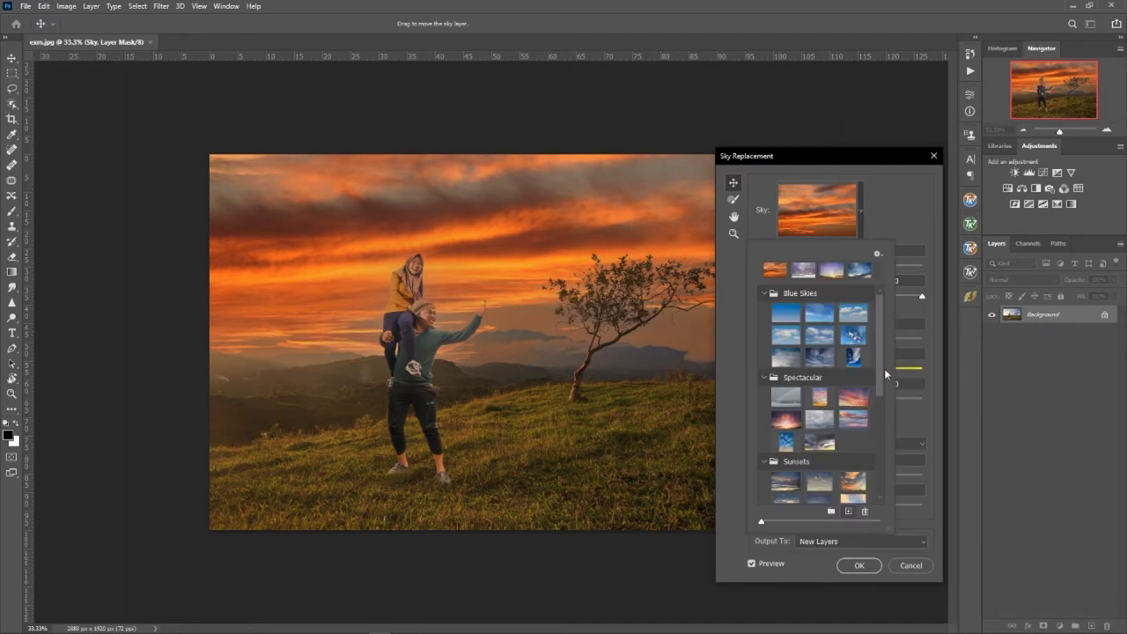
pyautogui.moveTo(881, 373); pyautogui.dragTo(881, 467)
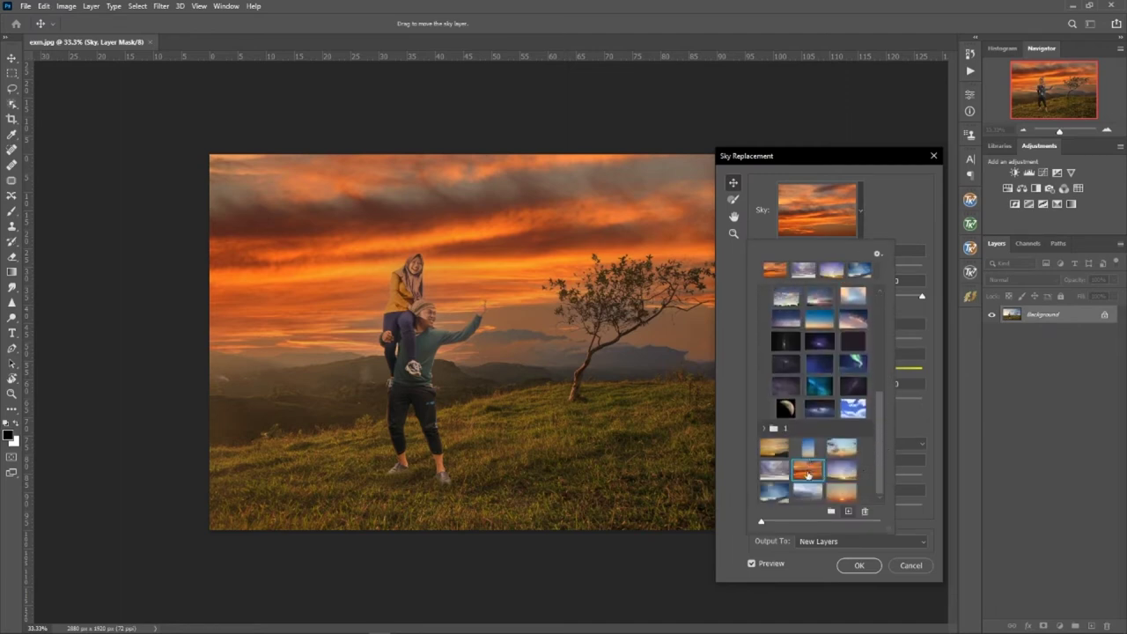
pyautogui.click(908, 212)
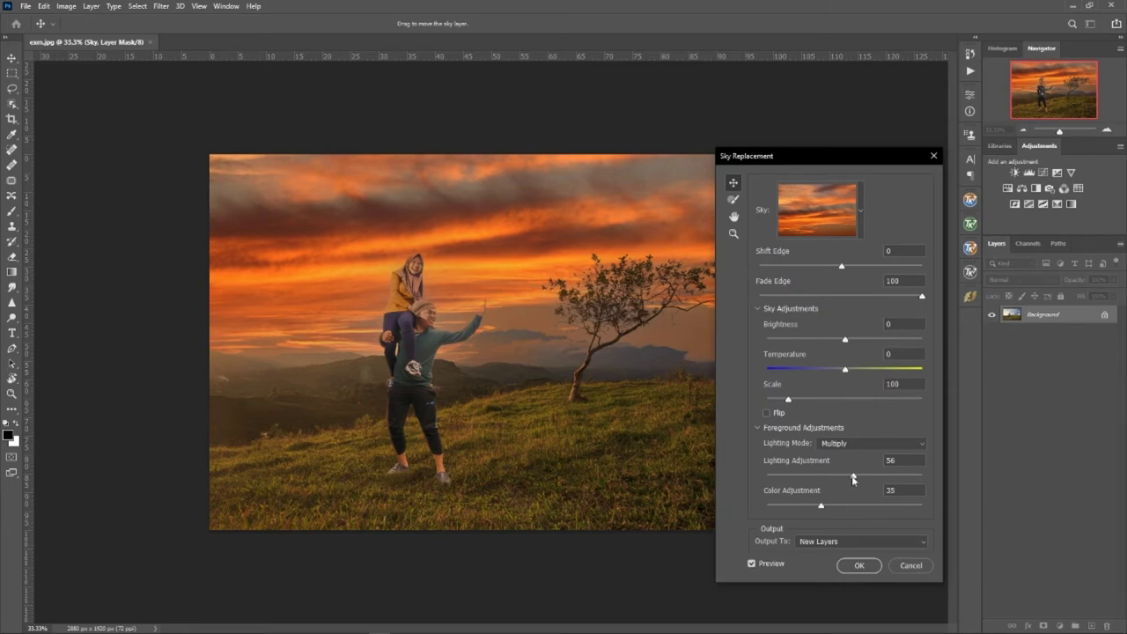
# Step: Set Lighting Adjustment to 40 and Color Adjustment to about 81
pyautogui.moveTo(852, 476); pyautogui.dragTo(793, 476)
pyautogui.moveTo(809, 473); pyautogui.dragTo(842, 478)
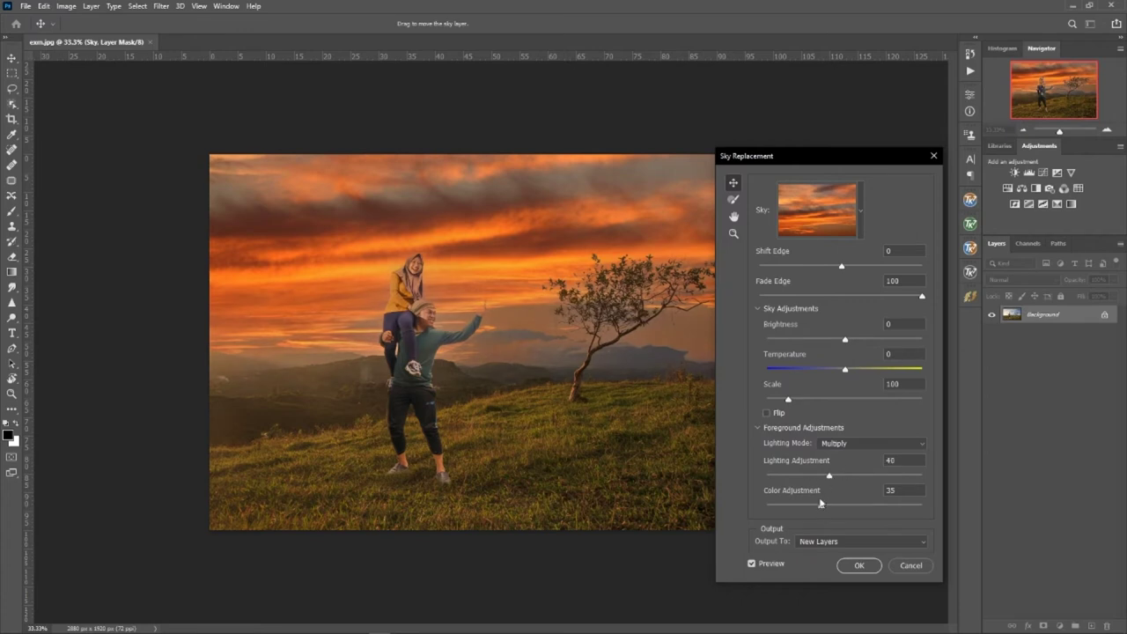
pyautogui.moveTo(821, 505)
pyautogui.mouseDown()
pyautogui.moveTo(904, 506)
pyautogui.moveTo(891, 503)
pyautogui.mouseUp()
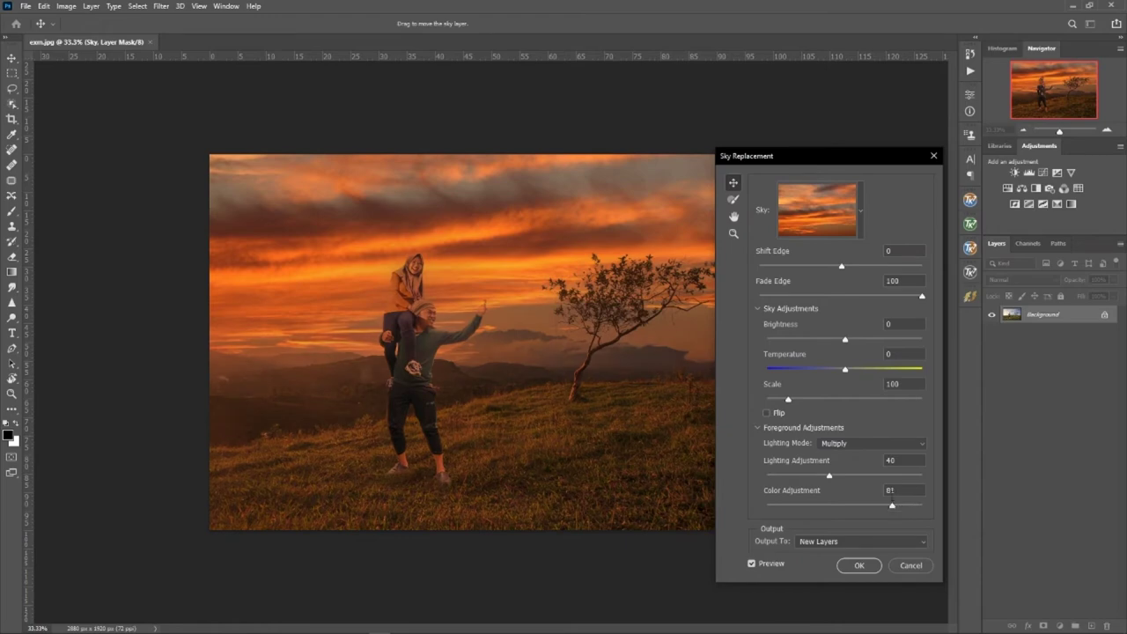
pyautogui.click(860, 212)
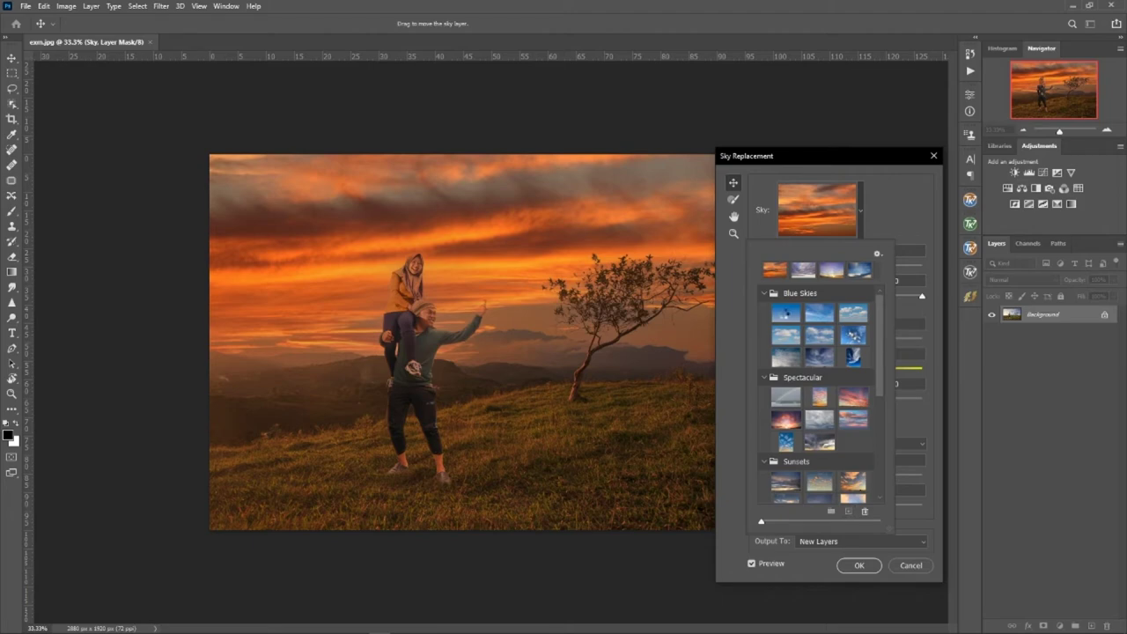
# Step: Switch to the first Blue Skies preset with Lighting Adjustment 20 and Color Adjustment 74
pyautogui.click(785, 315)
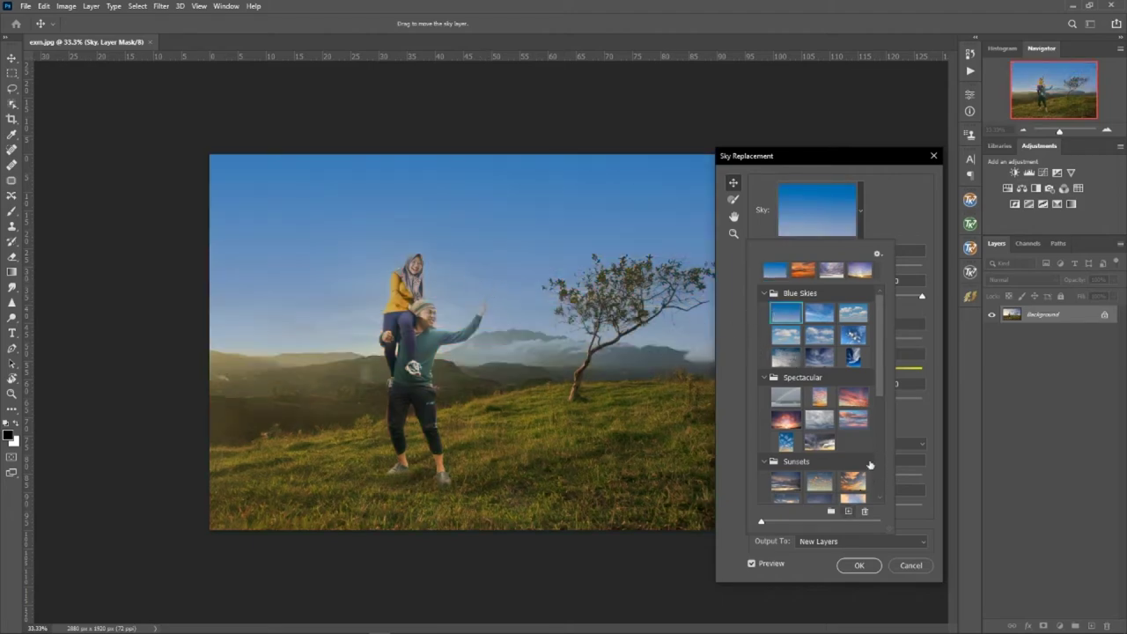
pyautogui.click(908, 208)
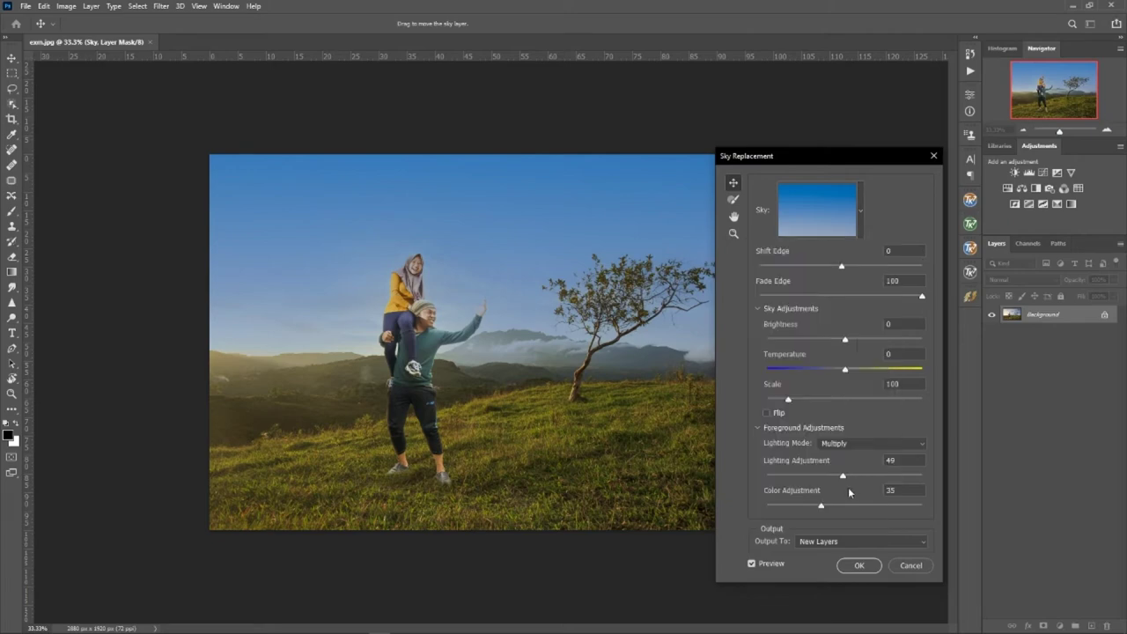
pyautogui.moveTo(842, 478); pyautogui.dragTo(796, 476)
pyautogui.click(810, 475)
pyautogui.moveTo(888, 505); pyautogui.dragTo(883, 508)
pyautogui.click(860, 211)
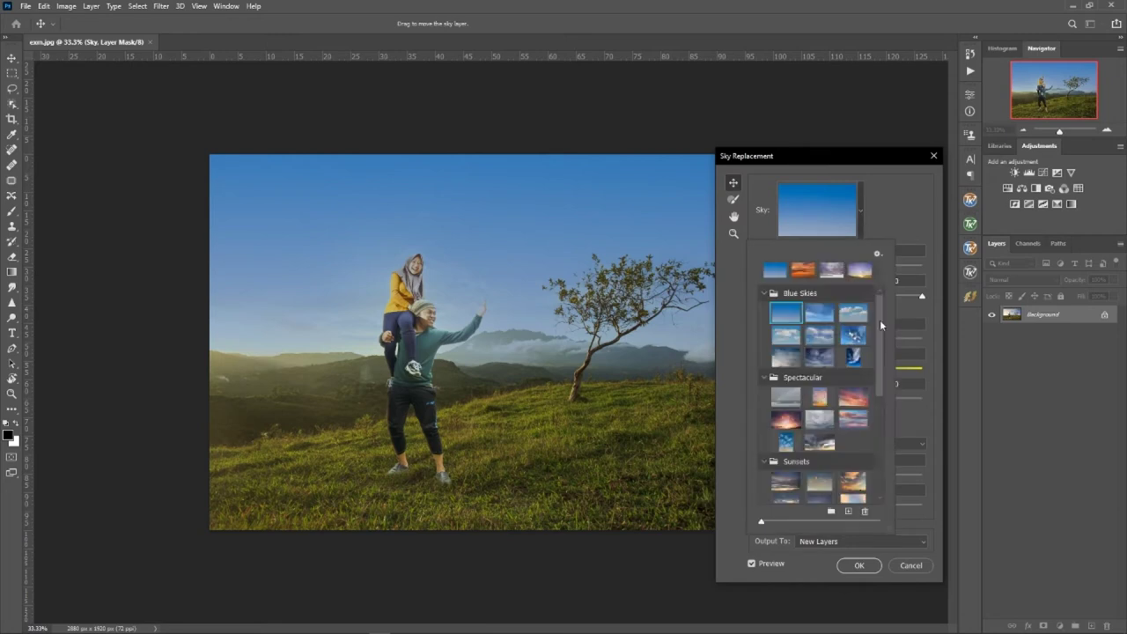
pyautogui.moveTo(879, 319); pyautogui.dragTo(882, 424)
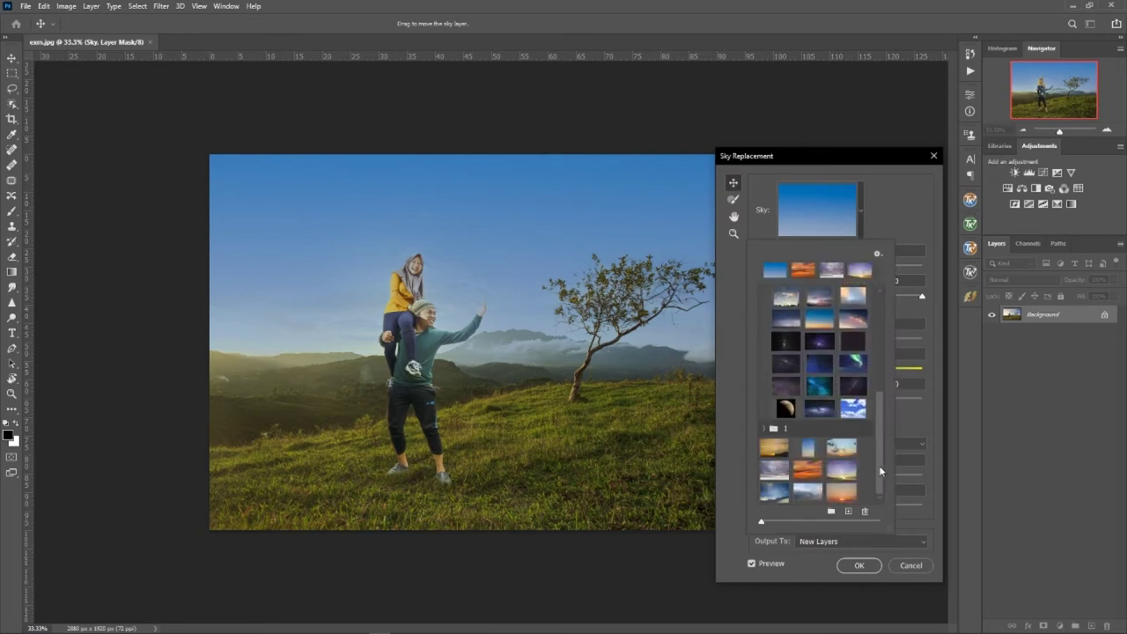
# Step: Import the DG (189) image from Pack 04 Of Sky as a new custom sky
pyautogui.click(847, 510)
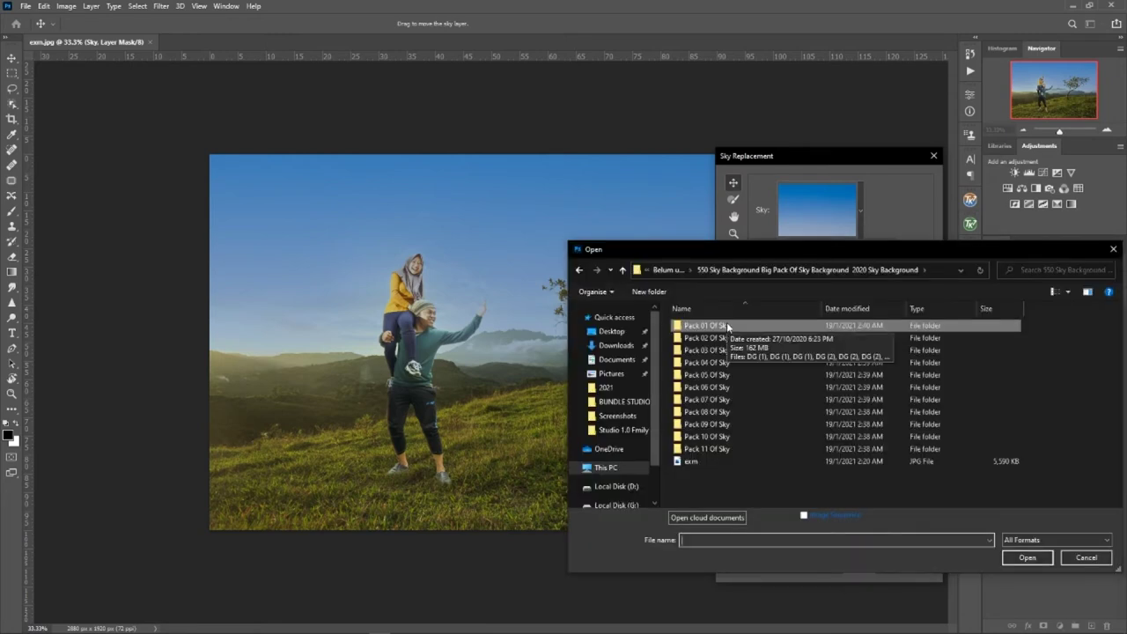
pyautogui.click(722, 350)
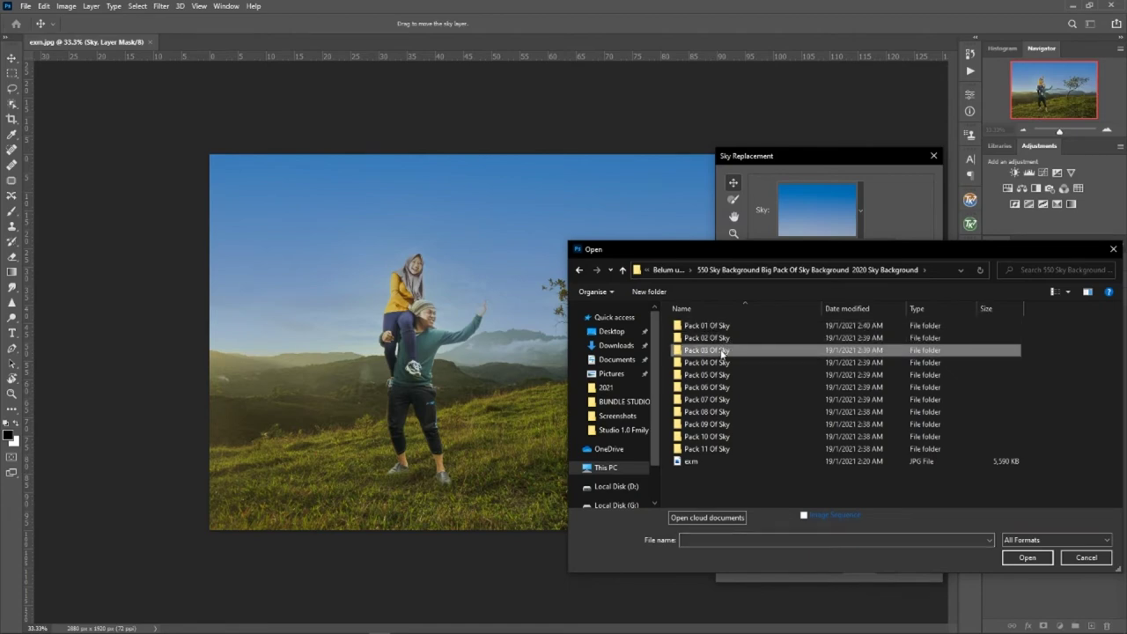
pyautogui.doubleClick(722, 363)
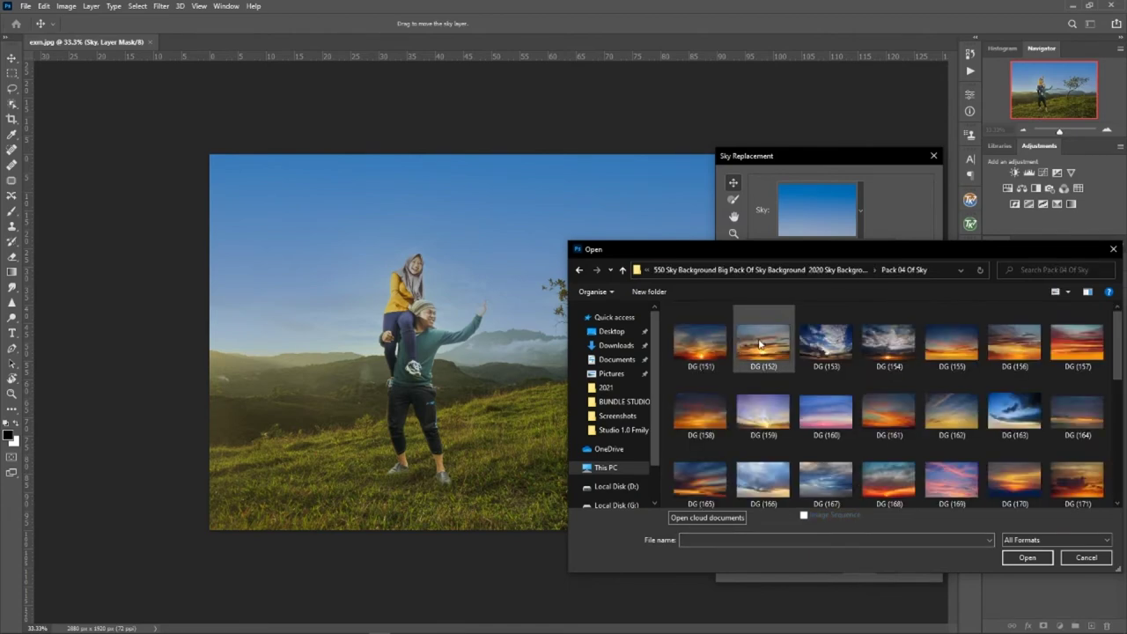
pyautogui.scroll(-2, 761, 344)
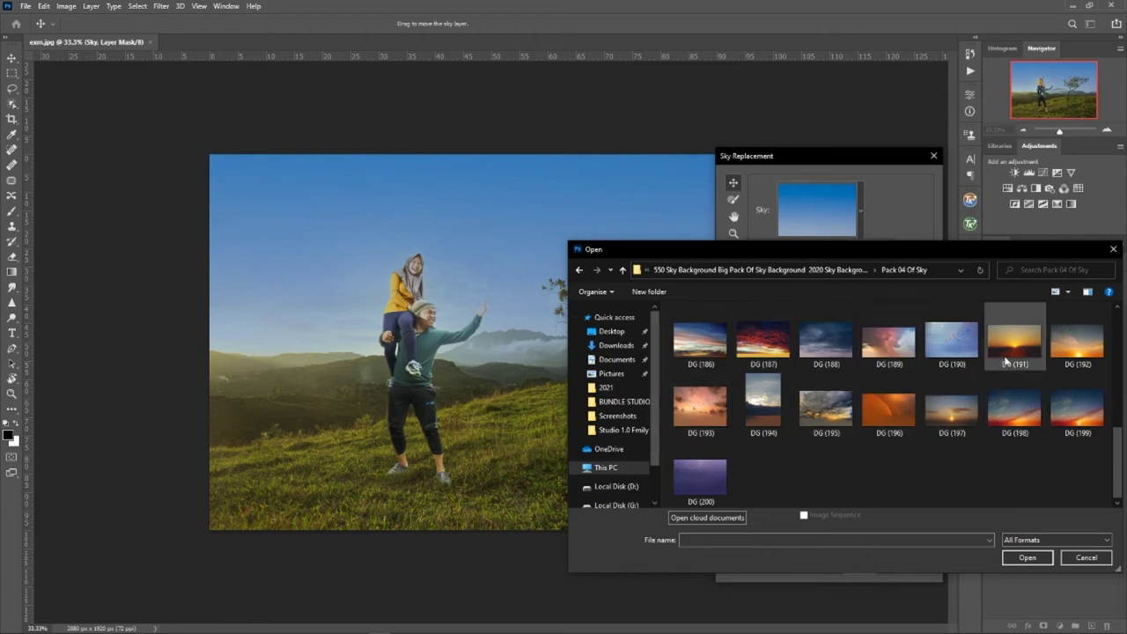
pyautogui.click(903, 353)
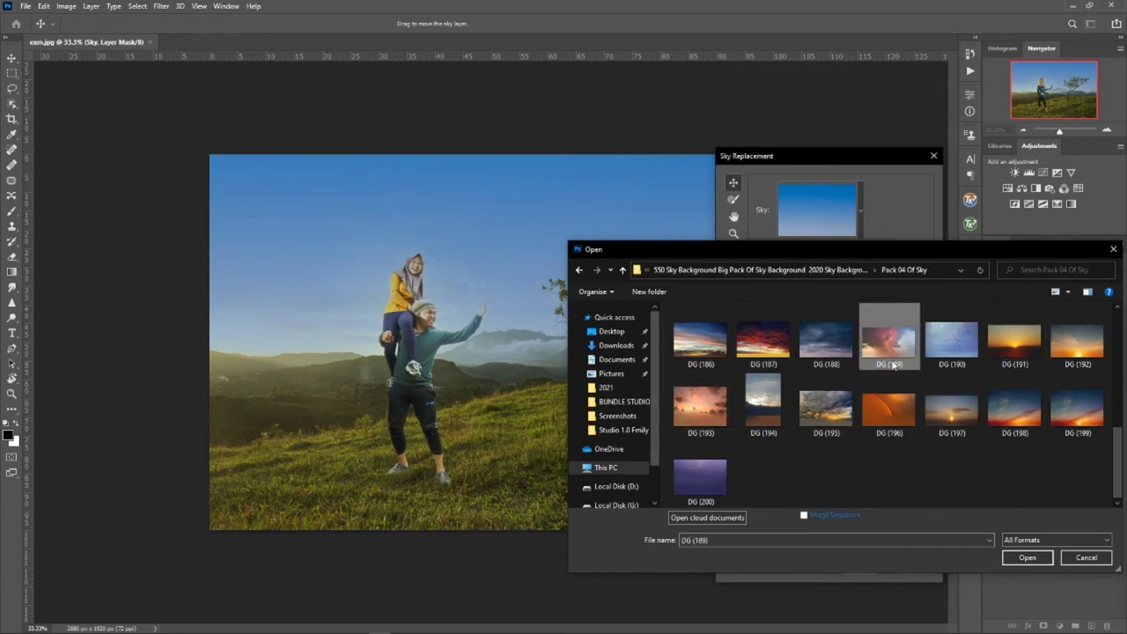
pyautogui.click(1028, 558)
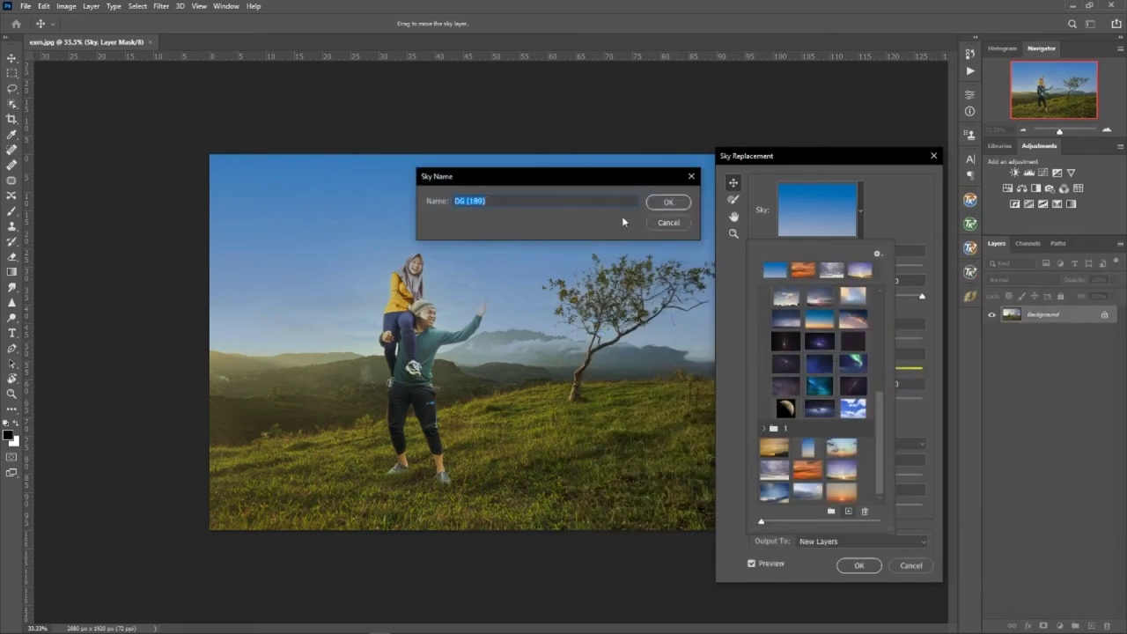
# Step: Save the new sky as DG (189) and raise Color Adjustment to 77
pyautogui.click(656, 208)
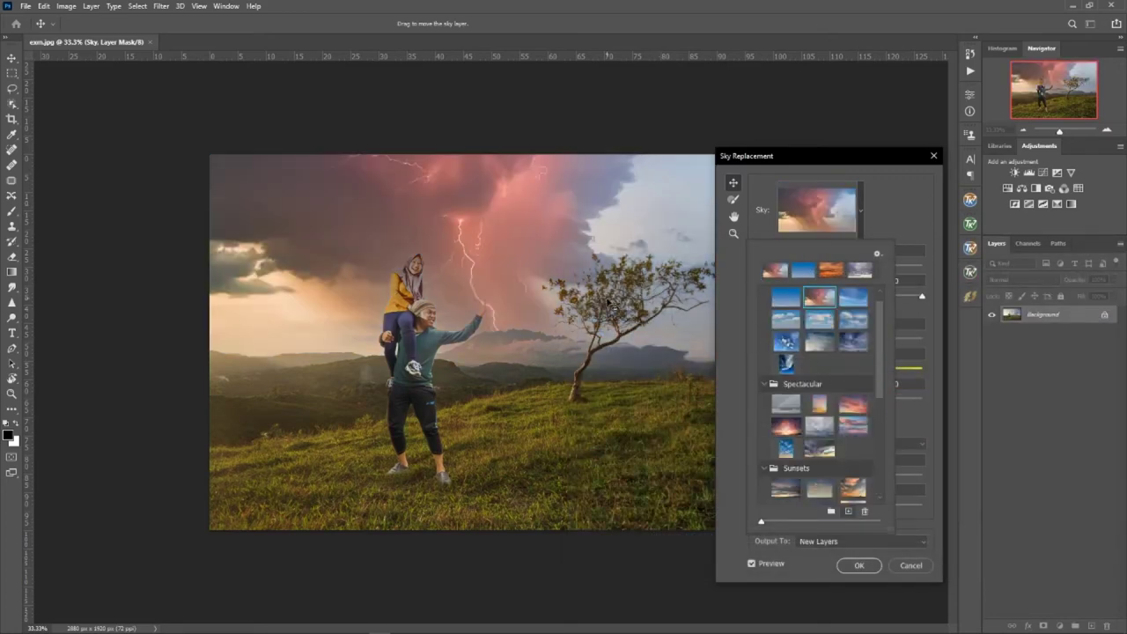
pyautogui.click(834, 162)
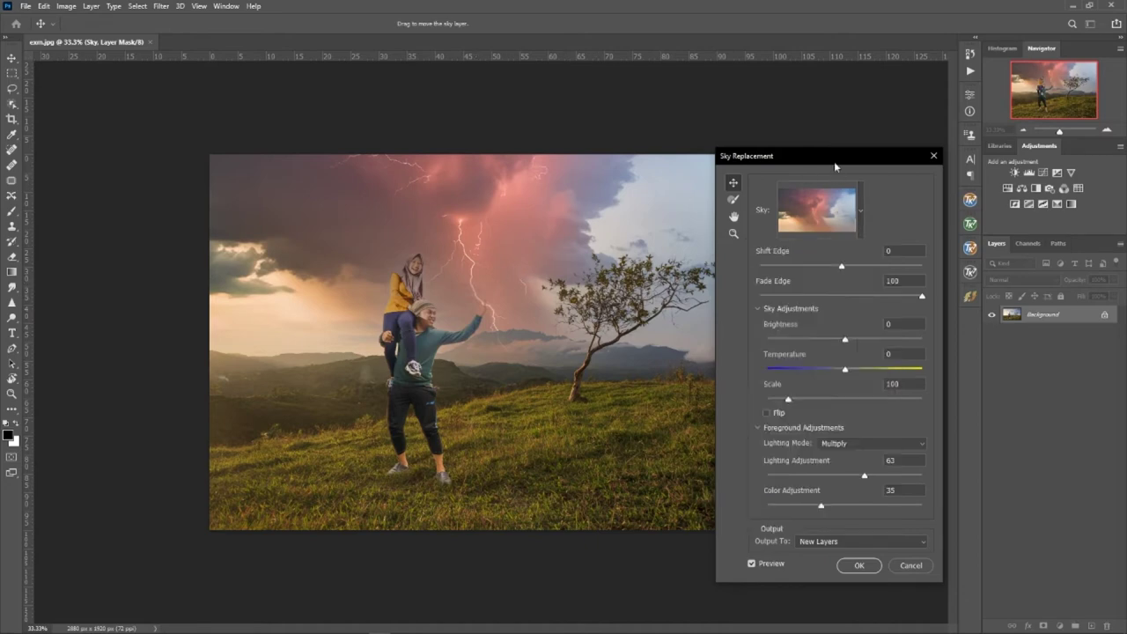
pyautogui.moveTo(834, 161); pyautogui.dragTo(148, 156)
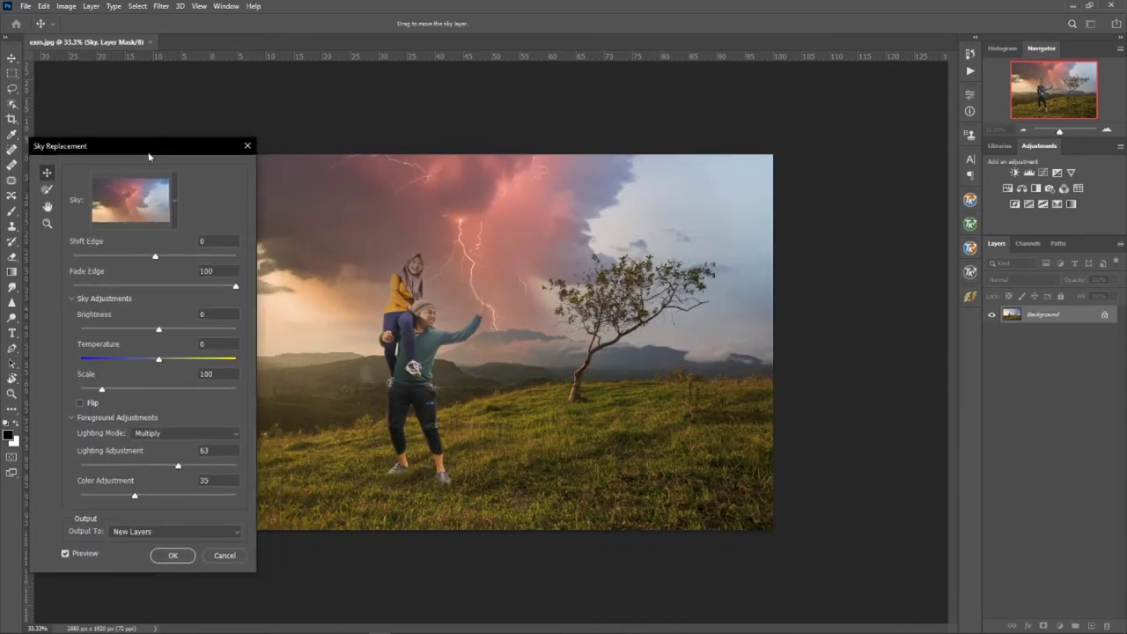
pyautogui.moveTo(195, 498); pyautogui.dragTo(201, 499)
# Step: Try the pink Spectacular sunset and a night galaxy sky, then settle on the Milky Way sunset sky
pyautogui.click(174, 200)
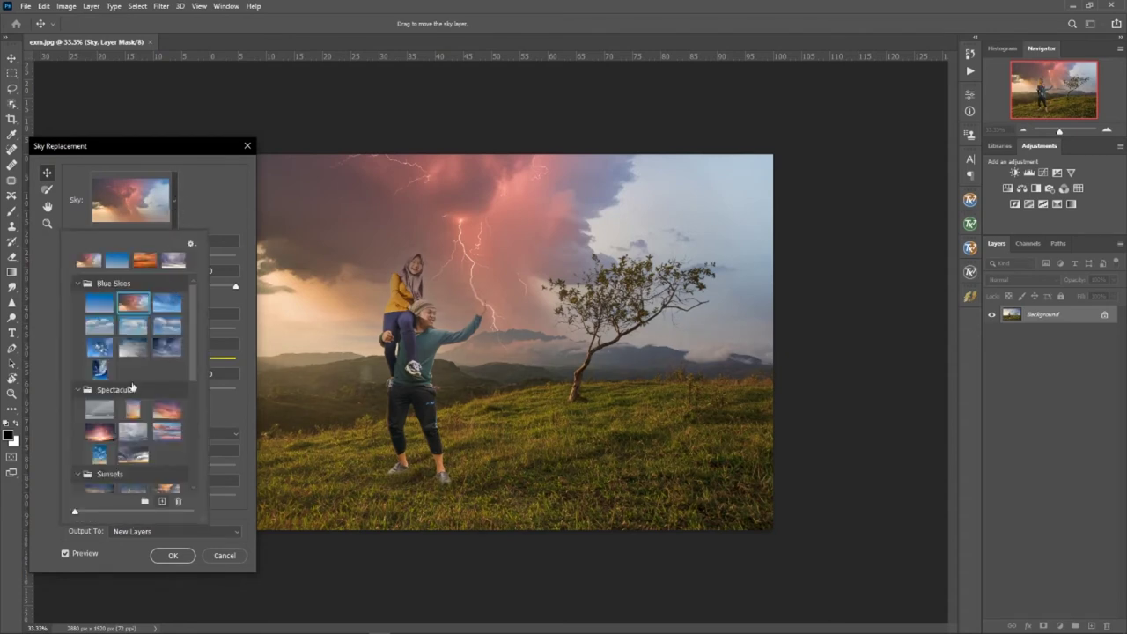
pyautogui.click(173, 408)
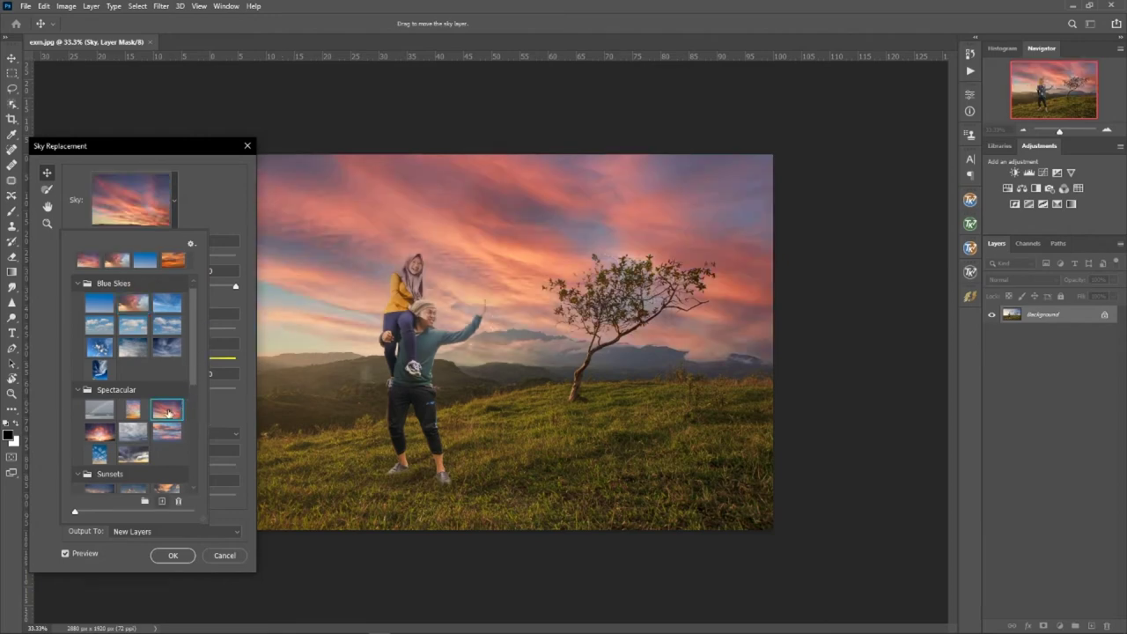
pyautogui.scroll(-1, 176, 396)
pyautogui.moveTo(195, 387); pyautogui.dragTo(196, 418)
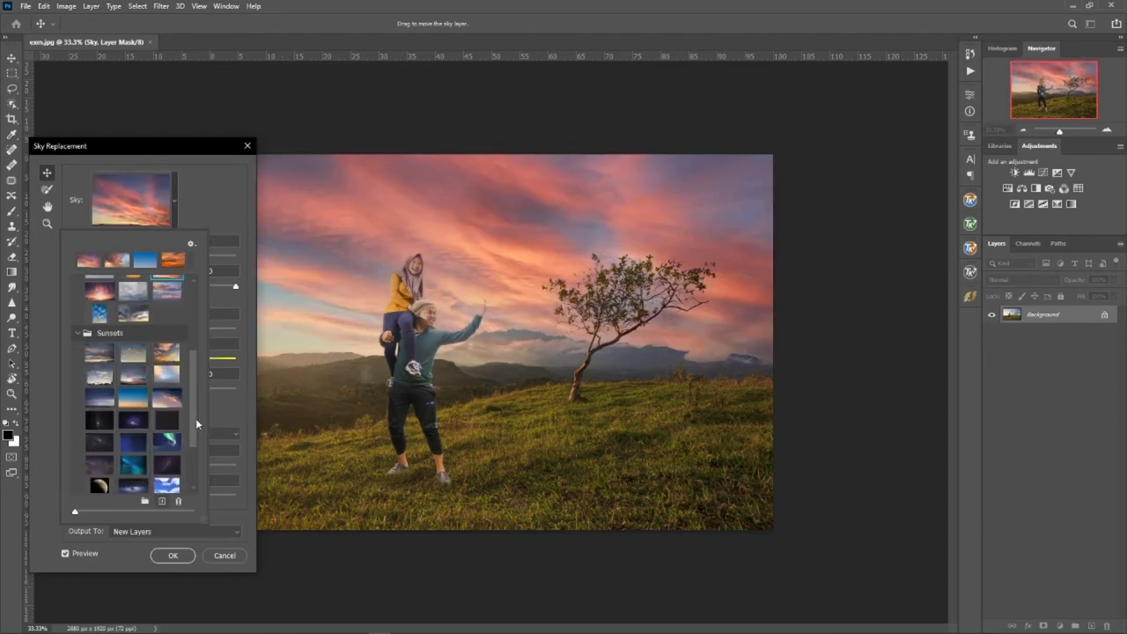
pyautogui.scroll(-1, 195, 419)
pyautogui.click(170, 447)
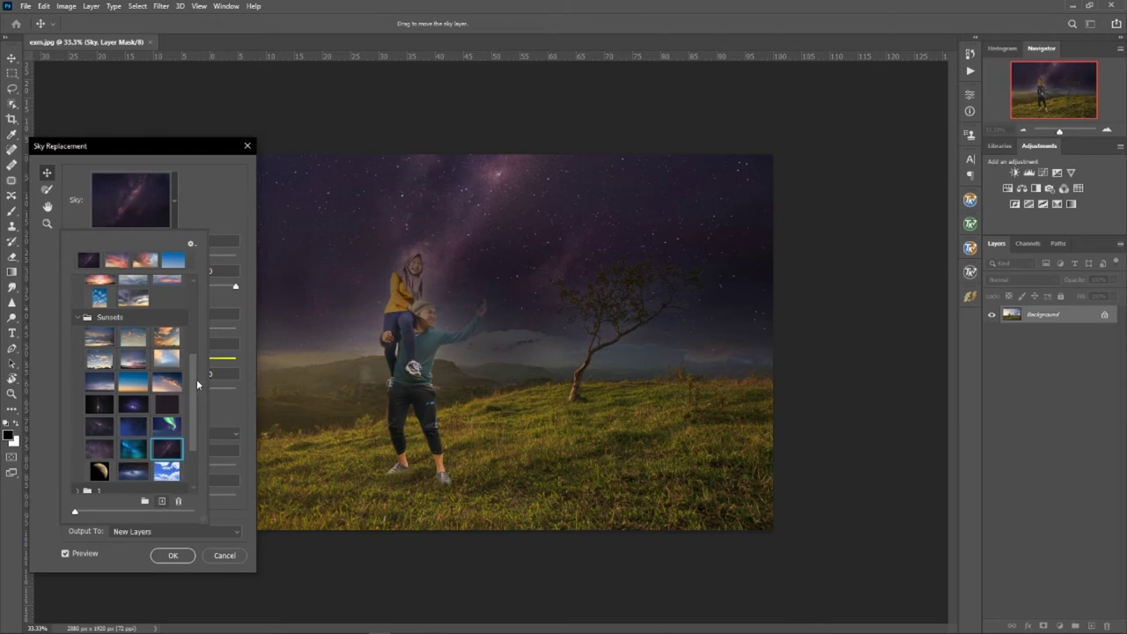
pyautogui.scroll(-1, 195, 380)
pyautogui.click(166, 357)
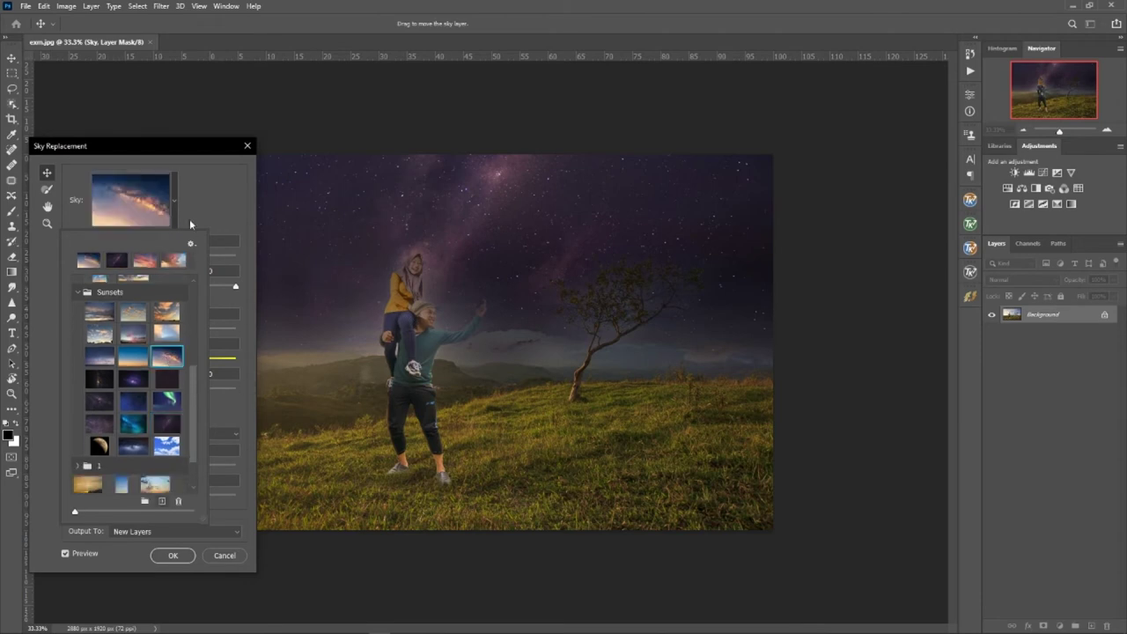
pyautogui.moveTo(188, 146)
pyautogui.mouseDown()
pyautogui.moveTo(1101, 195)
pyautogui.moveTo(907, 179)
pyautogui.mouseUp()
# Step: Shift the sky edge to -53 and pick the cloudy sunset sky preset
pyautogui.moveTo(866, 288); pyautogui.dragTo(844, 290)
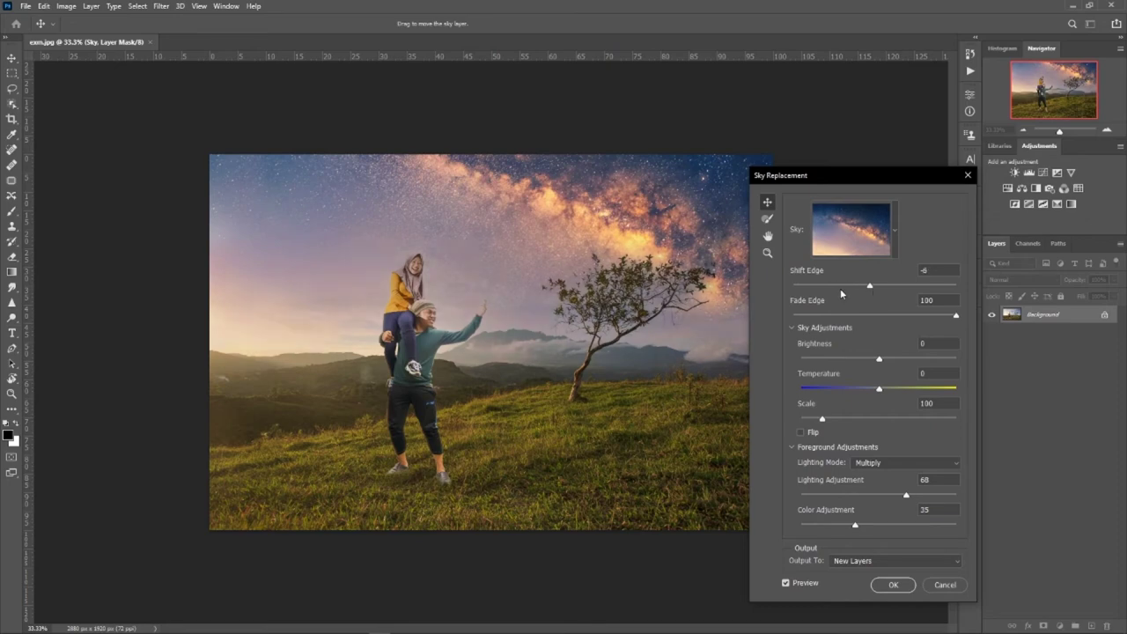
pyautogui.click(832, 286)
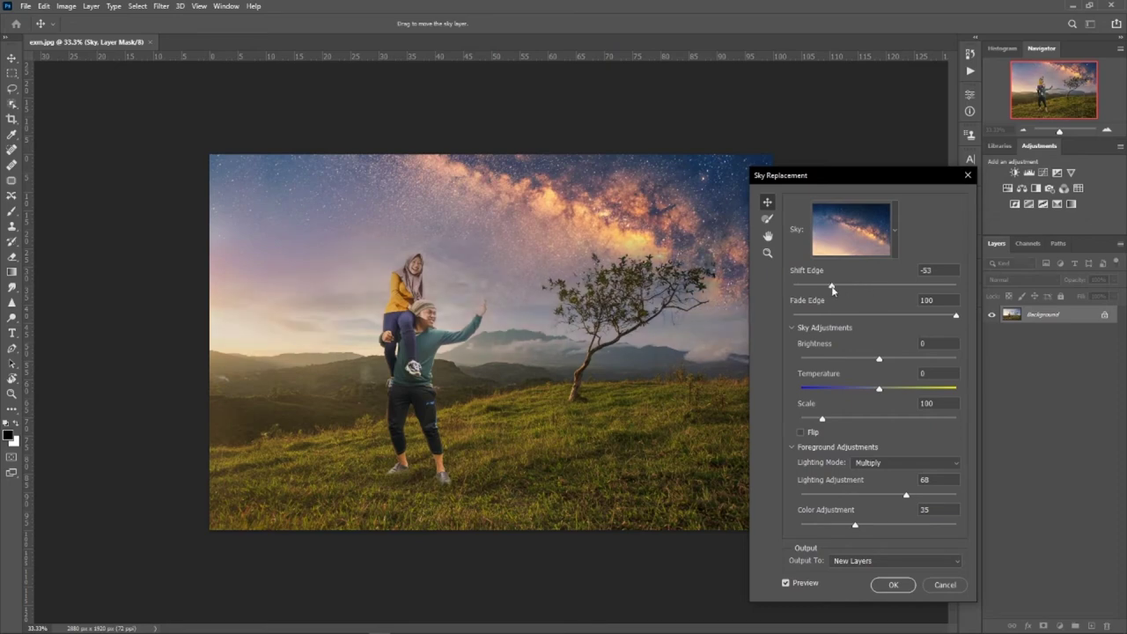
pyautogui.click(896, 232)
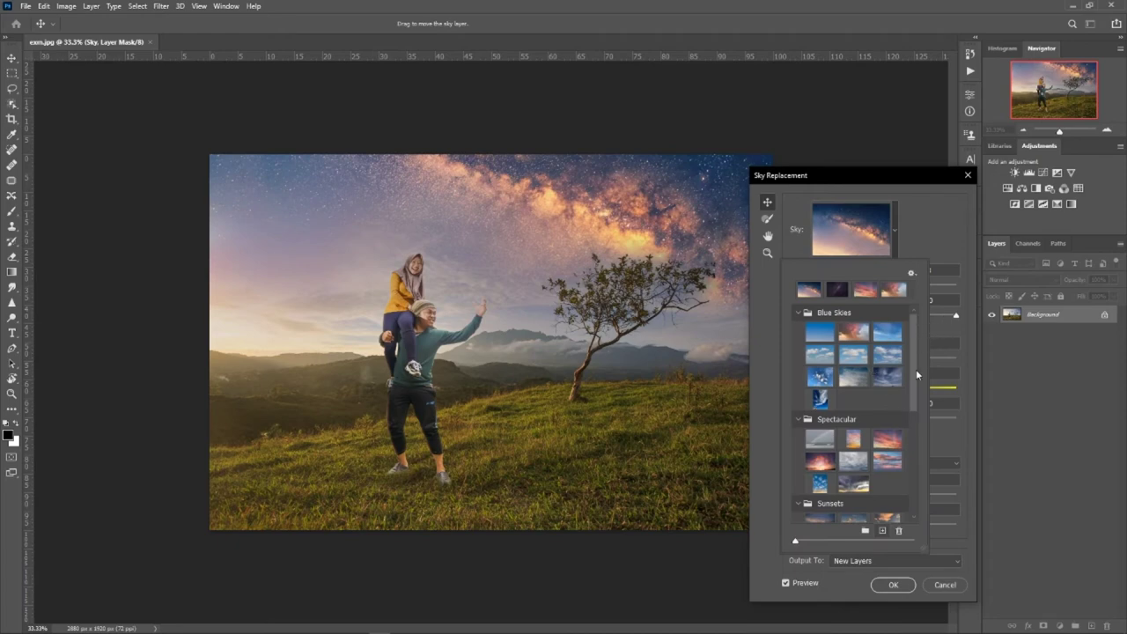
pyautogui.scroll(-5, 913, 395)
pyautogui.scroll(-5, 917, 427)
pyautogui.scroll(-3, 858, 424)
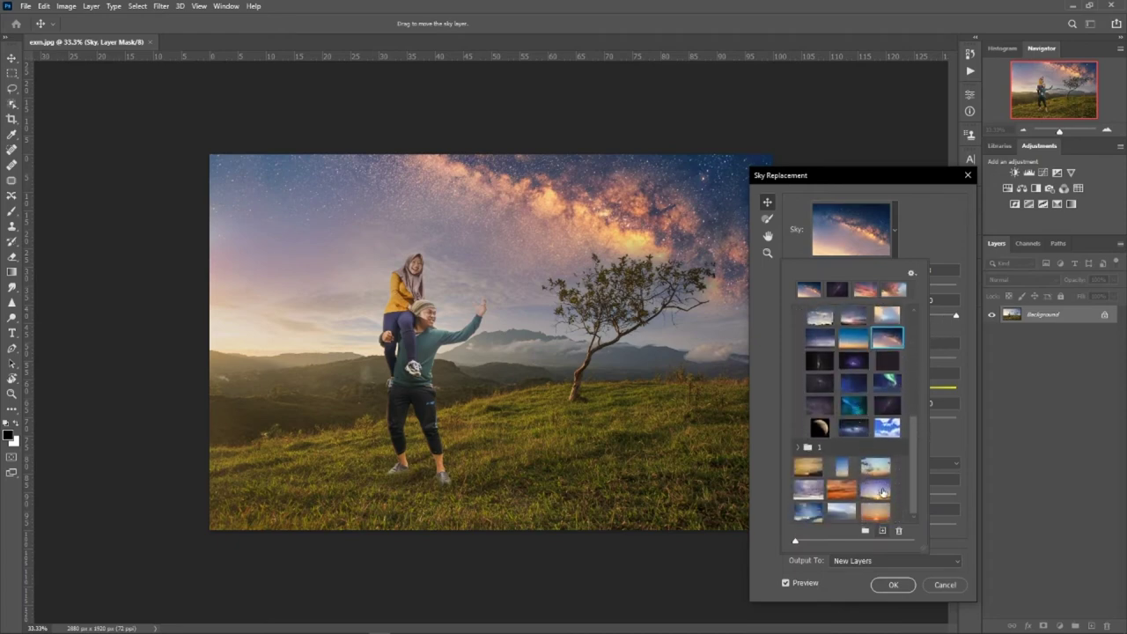
pyautogui.click(883, 494)
# Step: Try the Milky Way, giant moon and blue gradient skies, then settle on cloudy sunset
pyautogui.scroll(5, 883, 494)
pyautogui.click(820, 430)
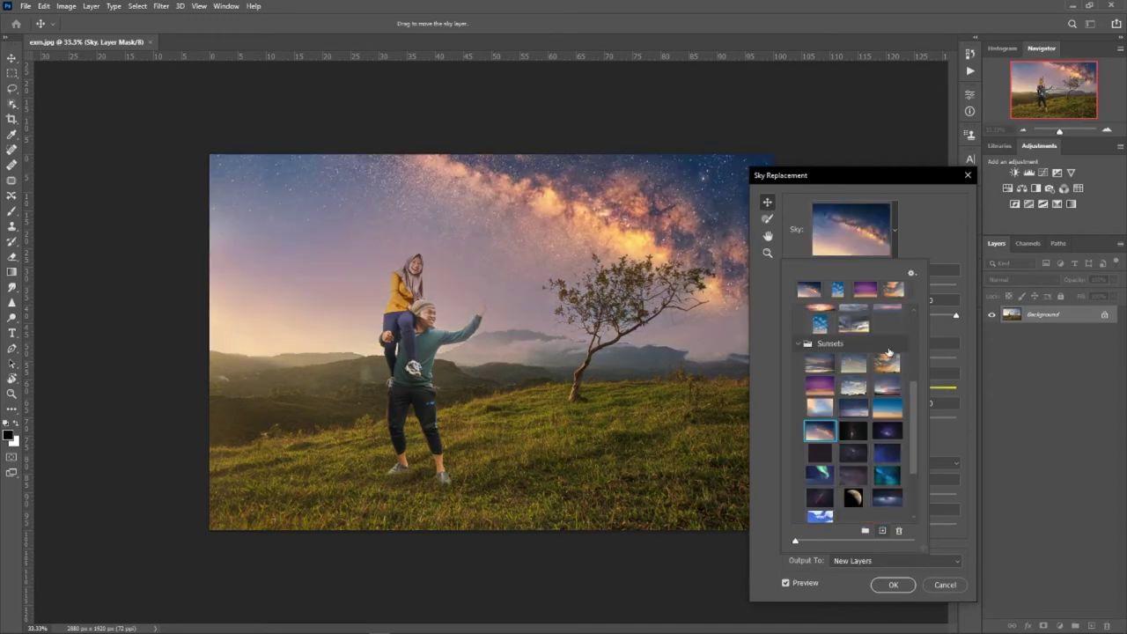
pyautogui.scroll(-3, 885, 445)
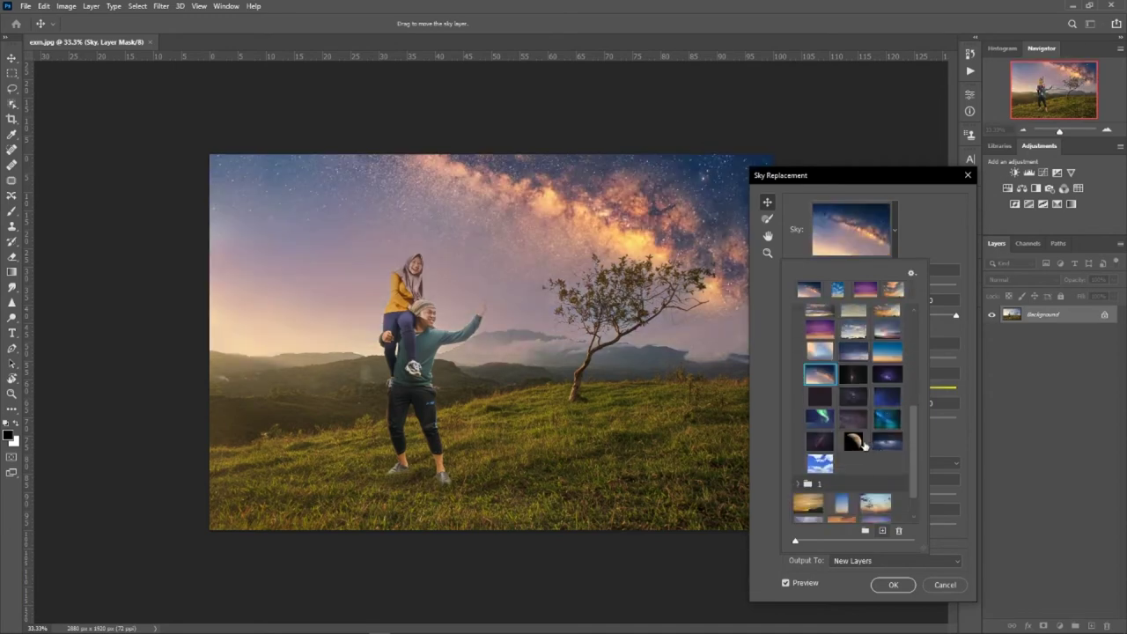
pyautogui.click(862, 446)
pyautogui.scroll(-2, 867, 446)
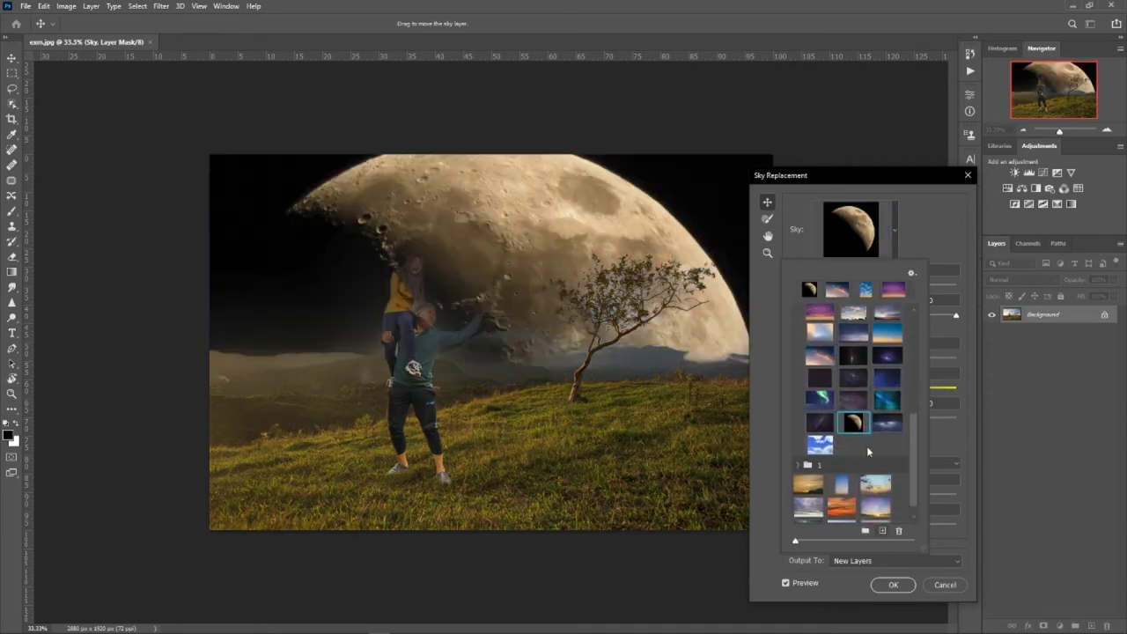
pyautogui.scroll(-1, 867, 445)
pyautogui.click(848, 472)
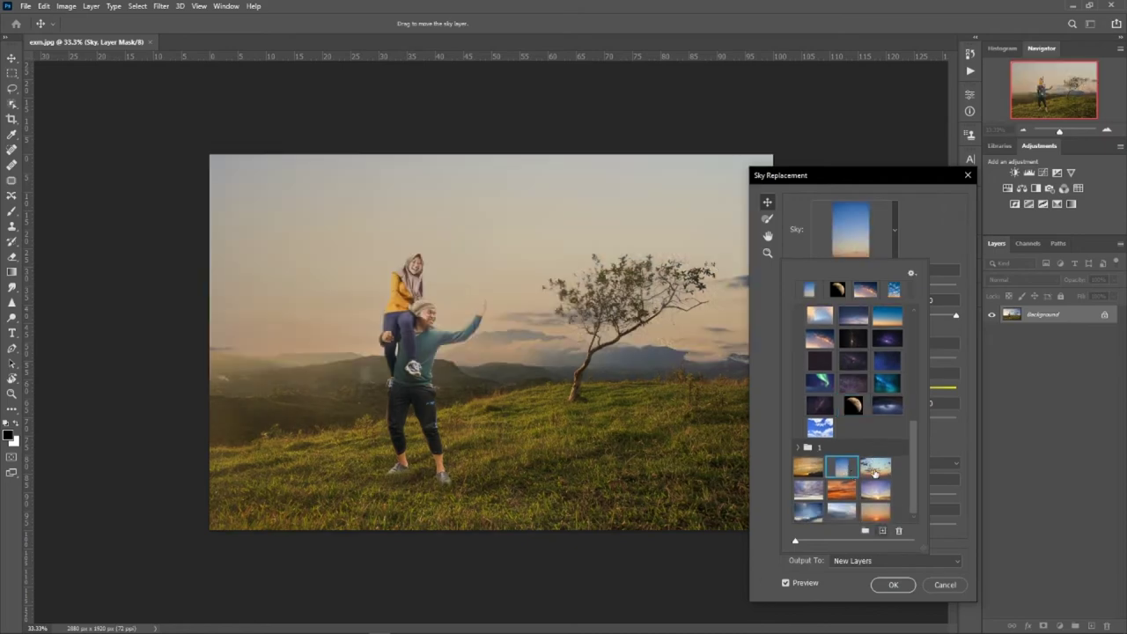
pyautogui.click(875, 470)
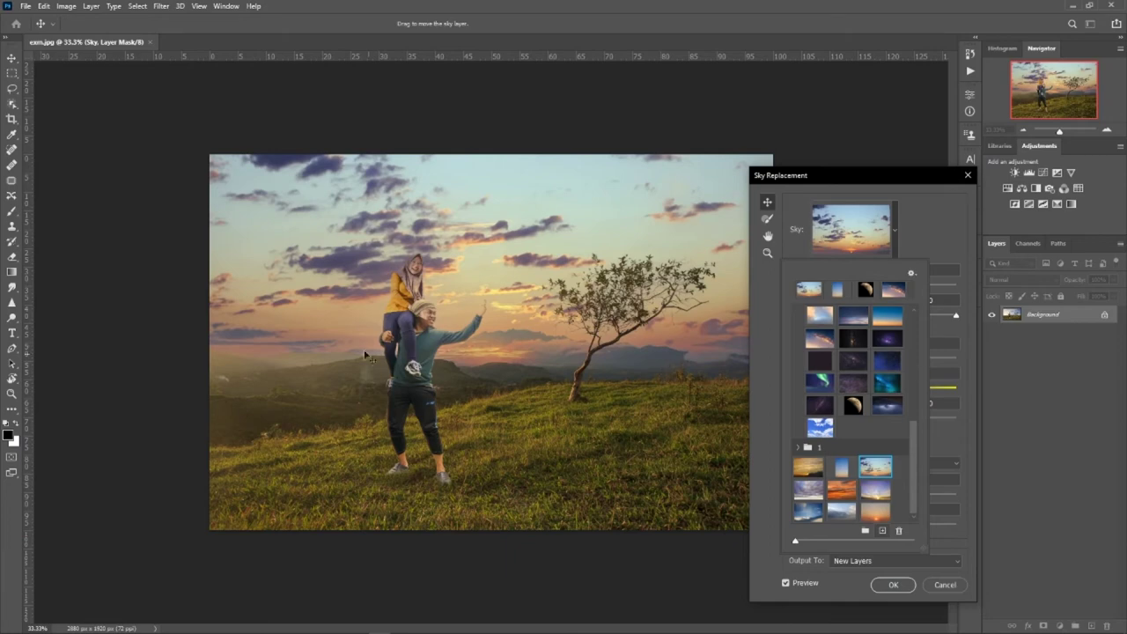
# Step: Set Shift Edge -24, Color Adjustment 100, Lighting 69, and output as a Sky Replacement Group
pyautogui.click(936, 215)
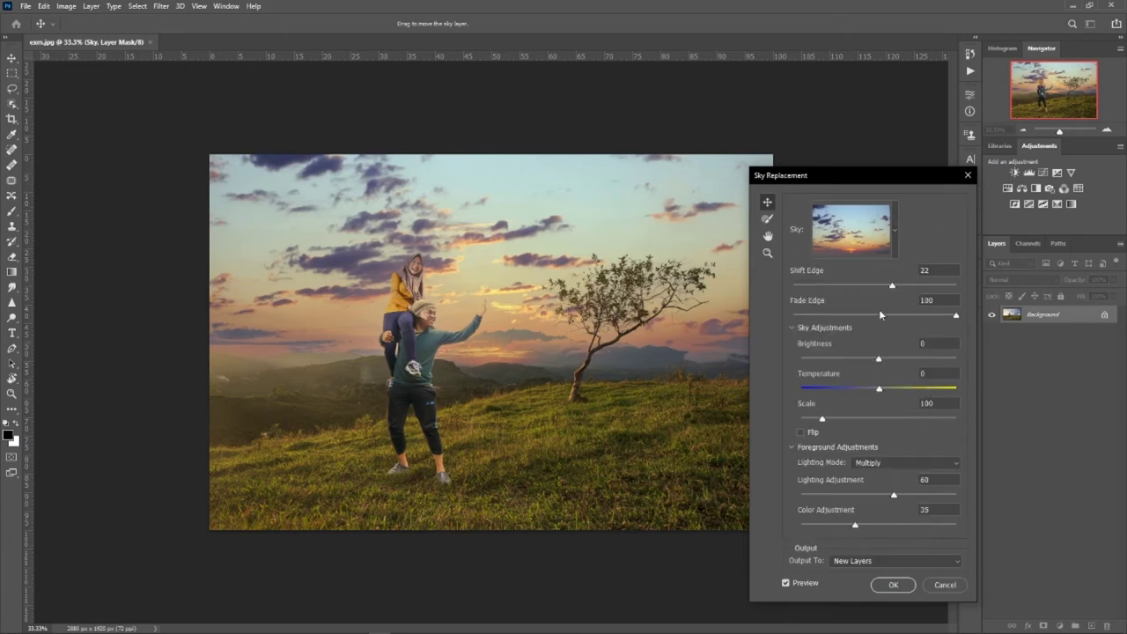
pyautogui.click(853, 285)
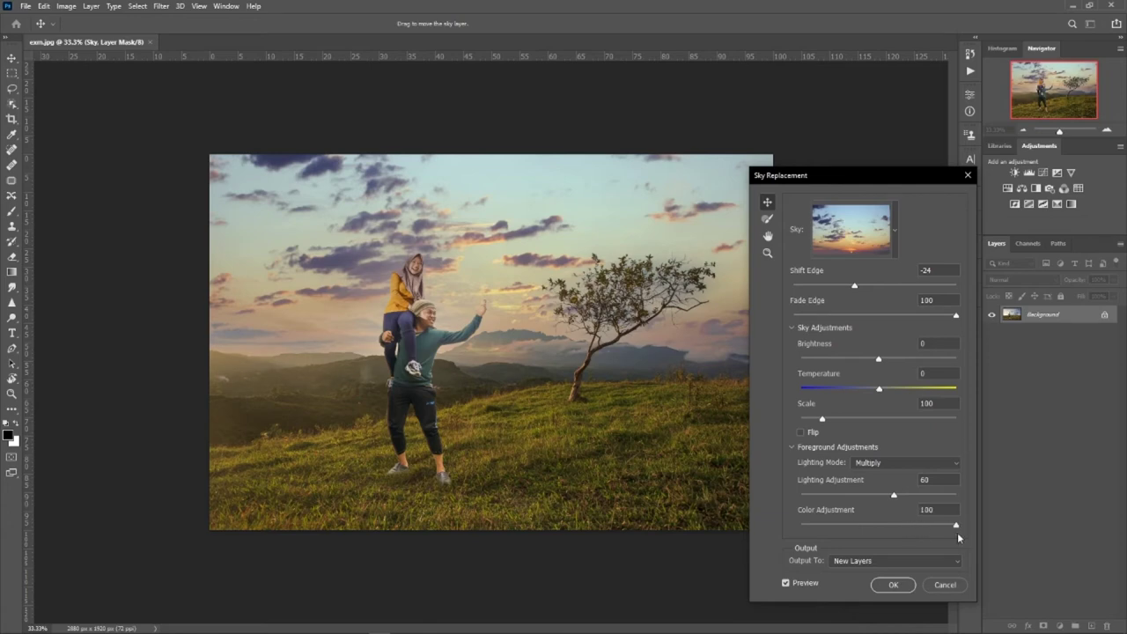
pyautogui.moveTo(907, 497); pyautogui.dragTo(923, 497)
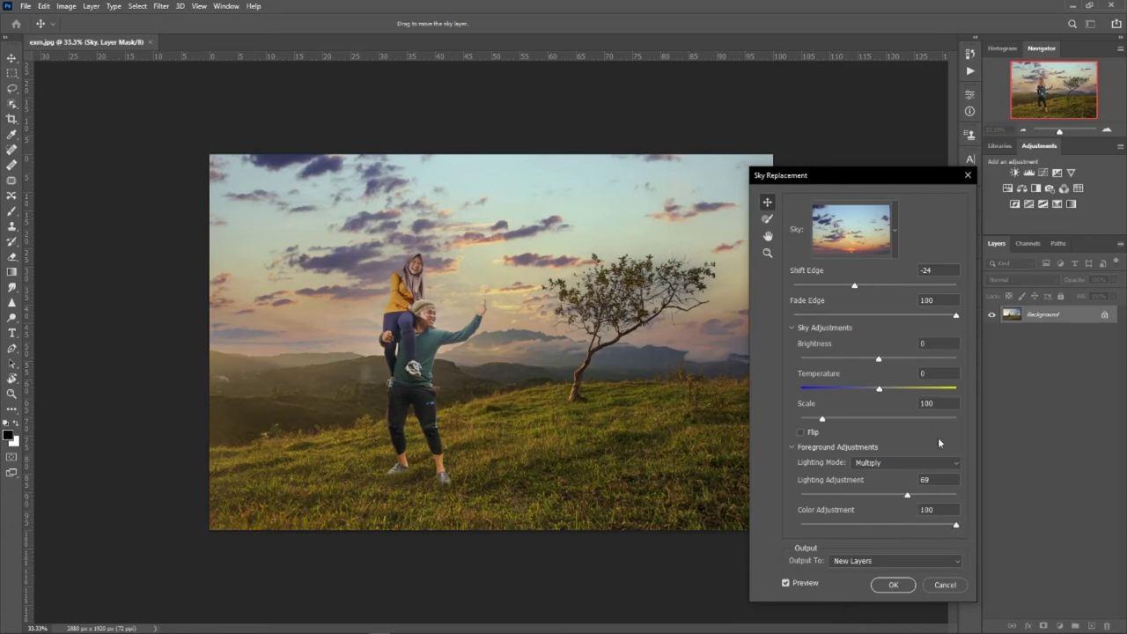
pyautogui.click(898, 584)
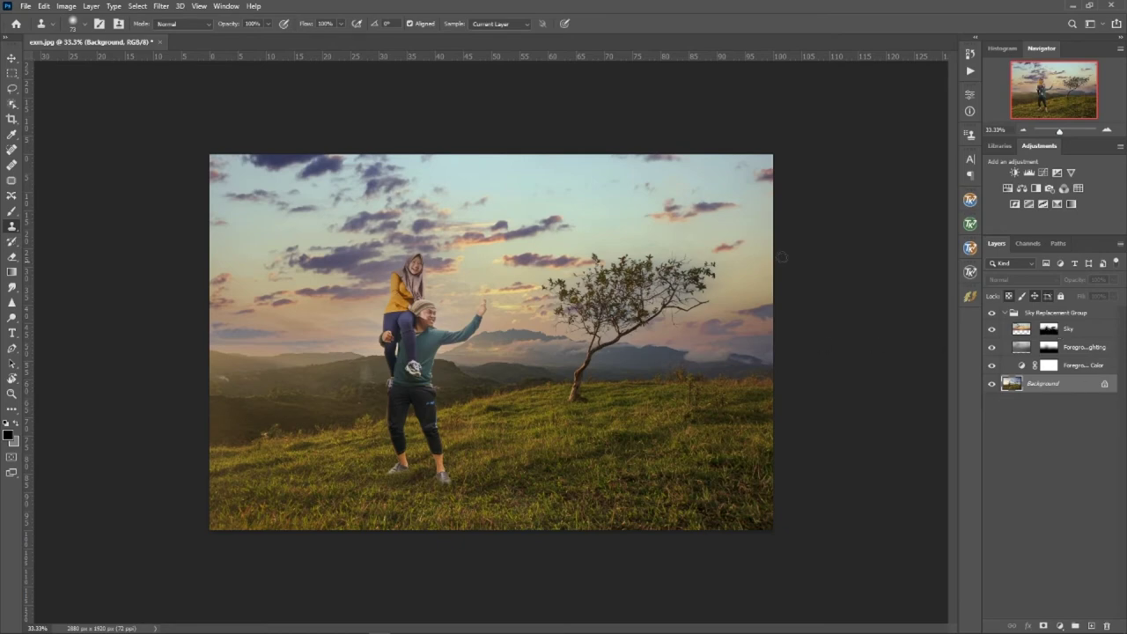
# Step: Zoom the Navigator in to 100% and pan to bring the couple into view
pyautogui.click(1107, 130)
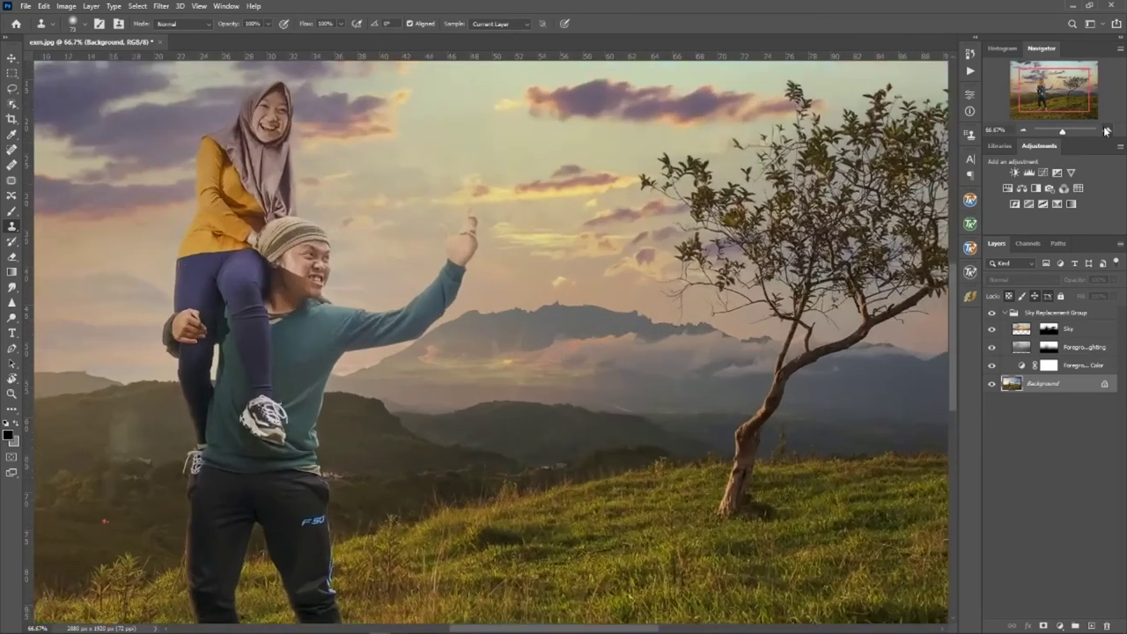
pyautogui.click(1106, 130)
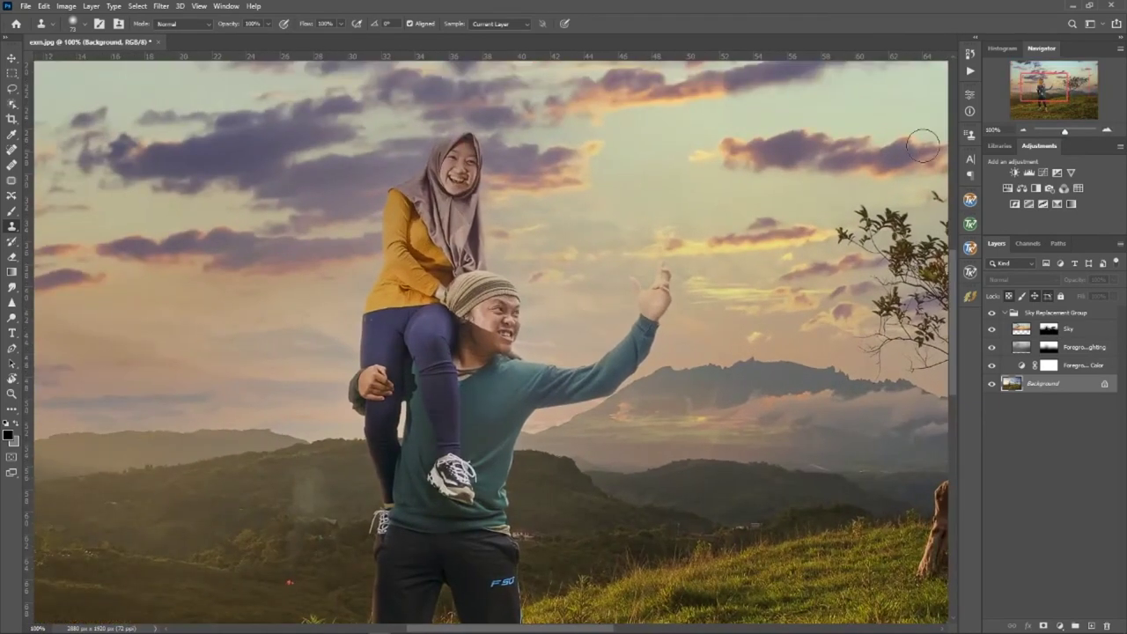
pyautogui.moveTo(1039, 86); pyautogui.dragTo(1037, 84)
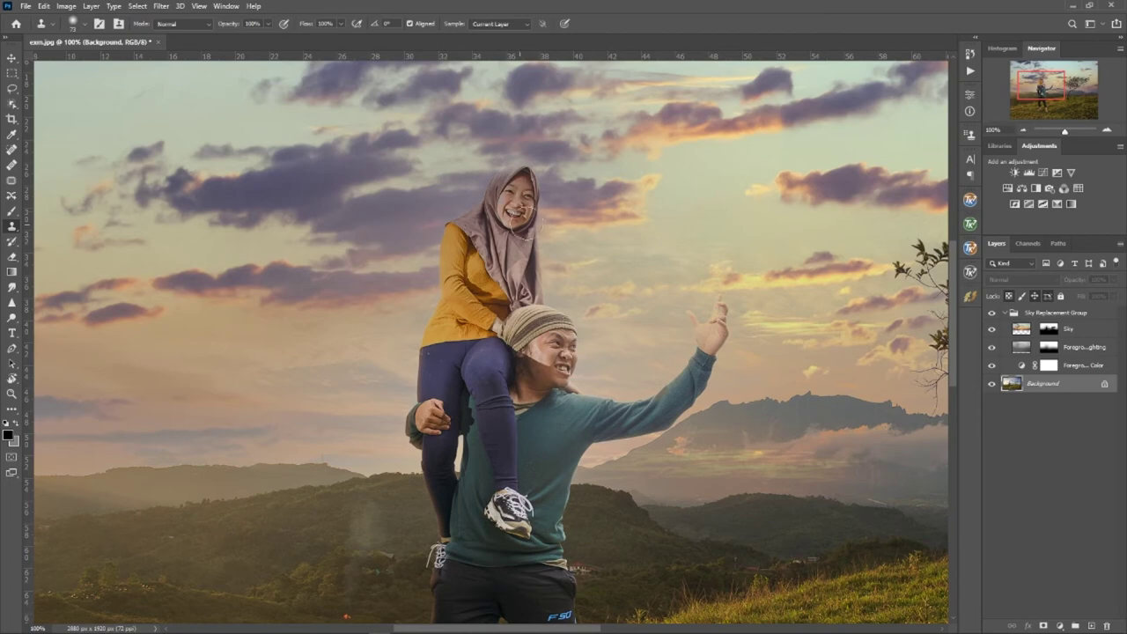
pyautogui.click(1065, 328)
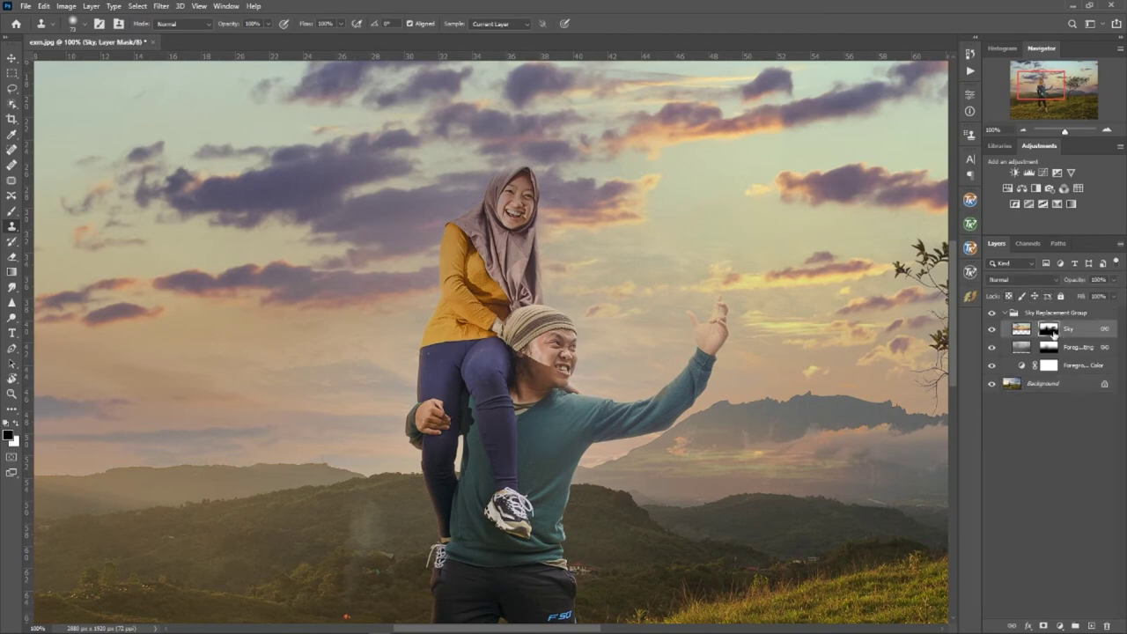
pyautogui.click(1049, 347)
pyautogui.click(1054, 349)
pyautogui.click(1050, 332)
pyautogui.click(1055, 348)
pyautogui.click(1053, 346)
pyautogui.press('b')
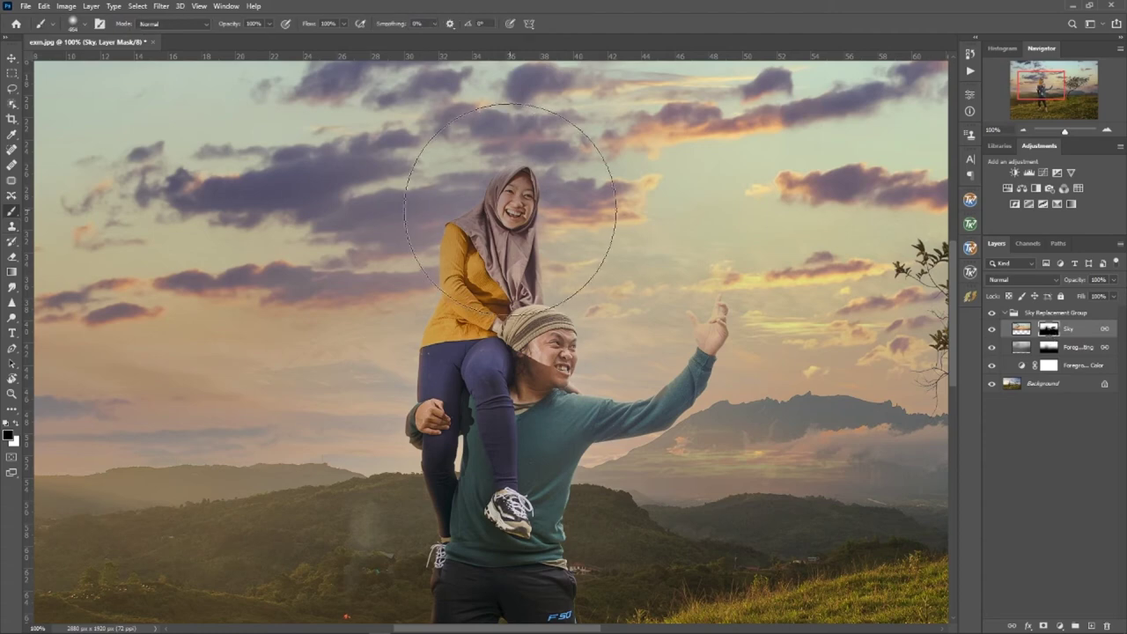
pyautogui.rightClick(528, 222)
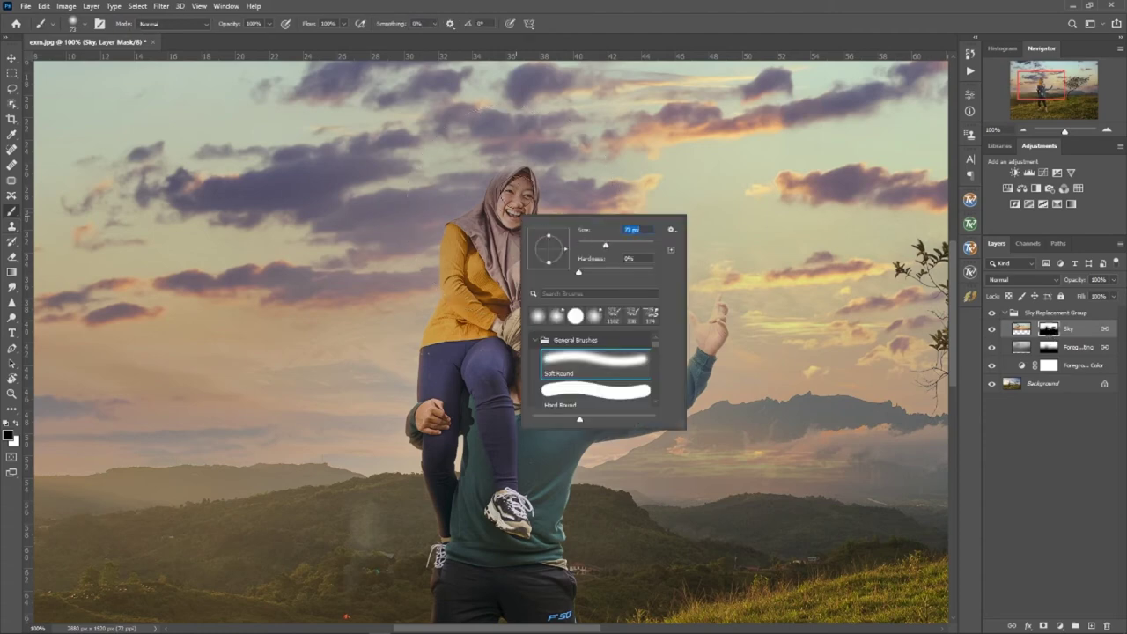
pyautogui.press('Return')
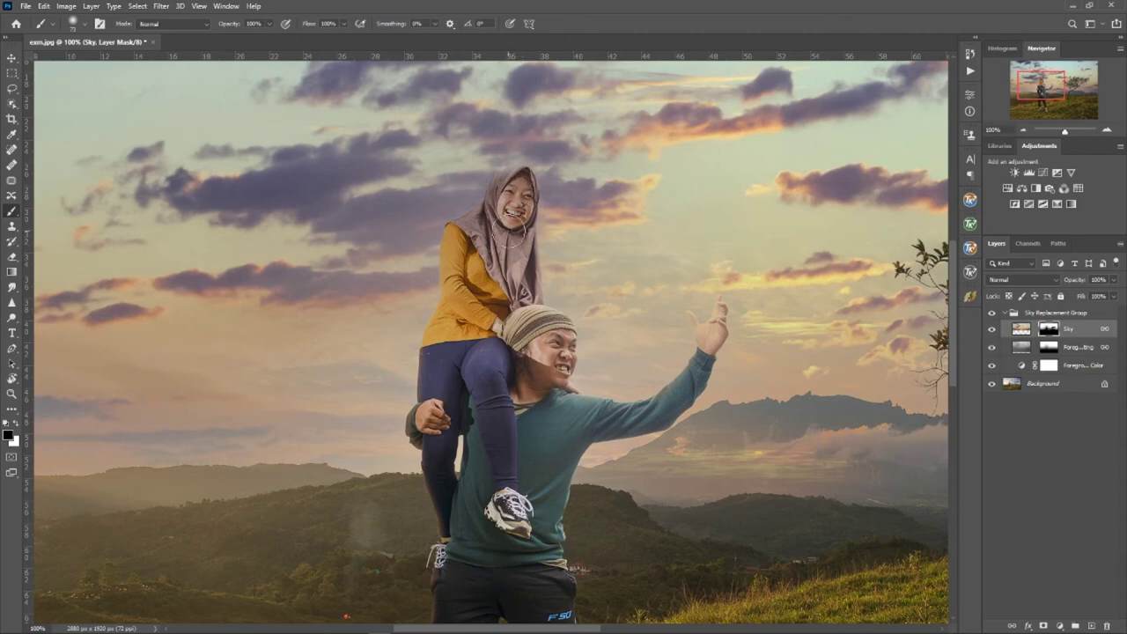
pyautogui.press('x')
pyautogui.moveTo(517, 195); pyautogui.dragTo(498, 254)
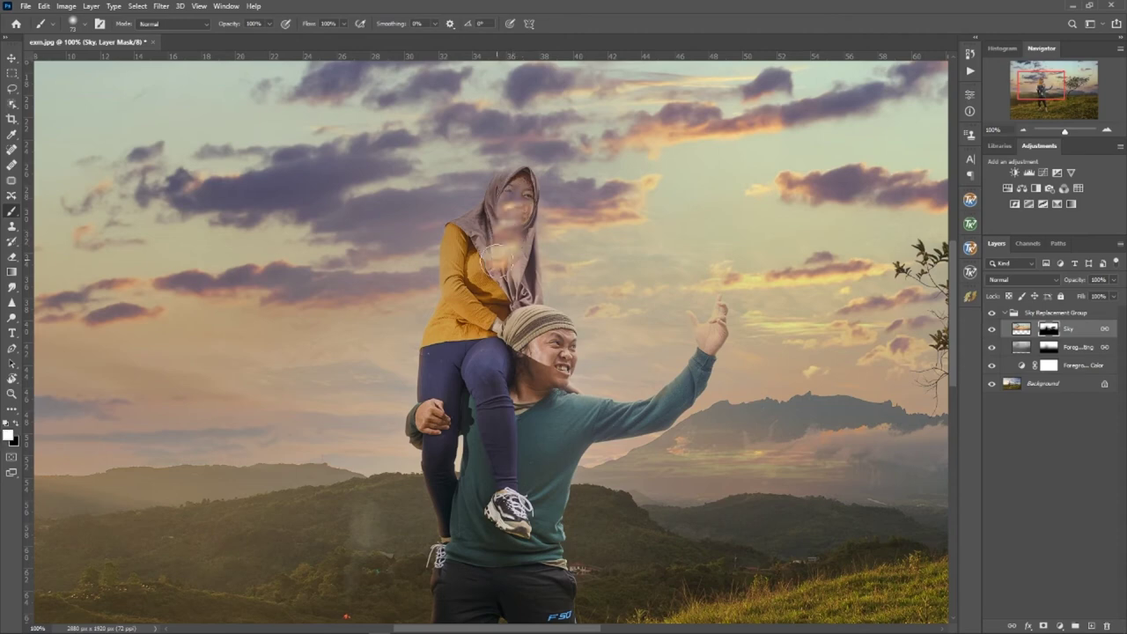
pyautogui.press('x')
pyautogui.moveTo(516, 198); pyautogui.dragTo(502, 264)
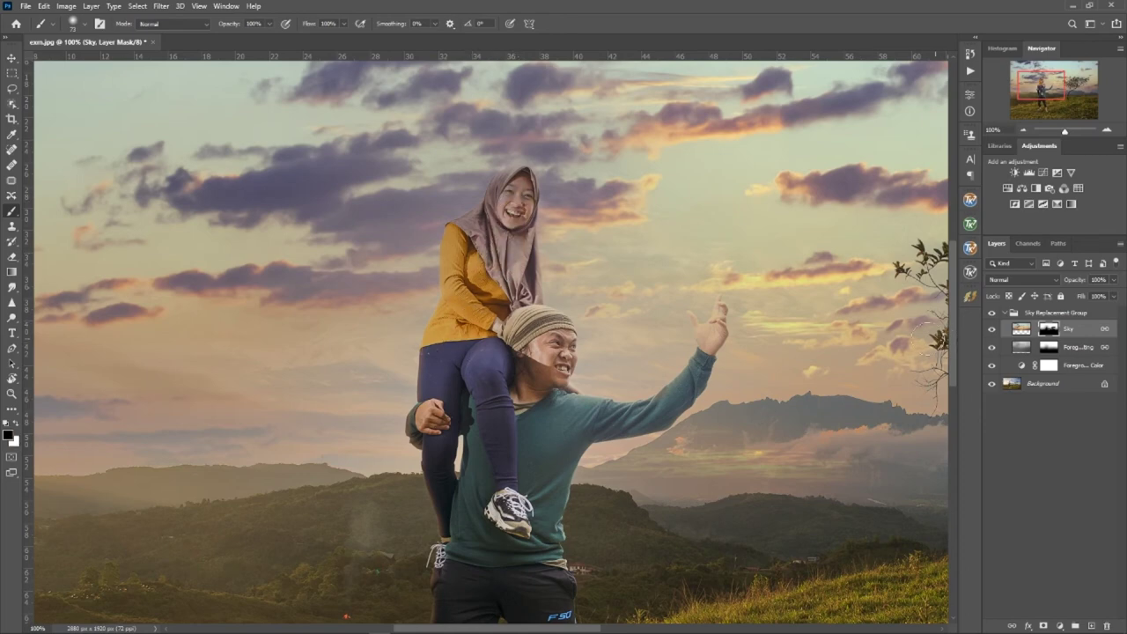
pyautogui.scroll(1, 760, 343)
pyautogui.scroll(2, 760, 342)
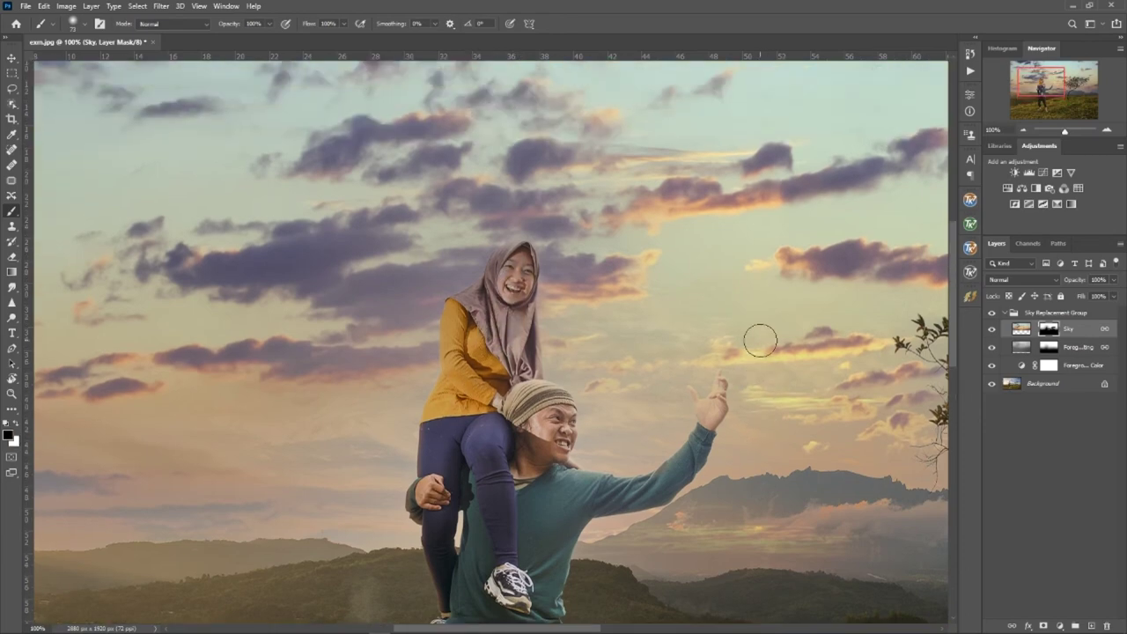
pyautogui.click(1047, 346)
pyautogui.moveTo(502, 264); pyautogui.dragTo(515, 300)
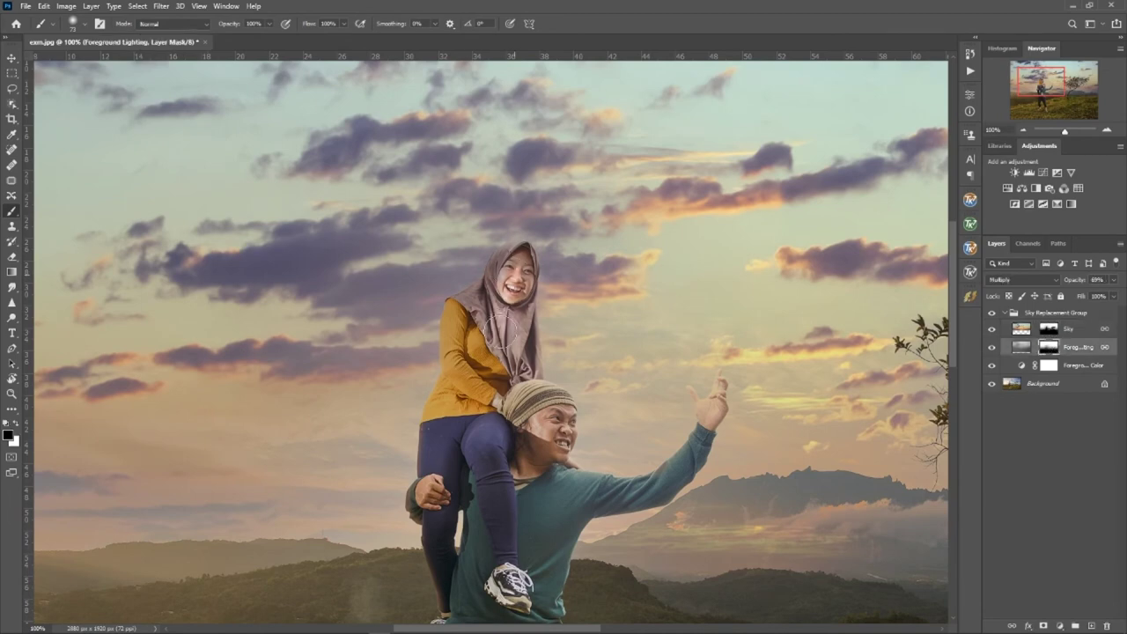
pyautogui.click(1023, 130)
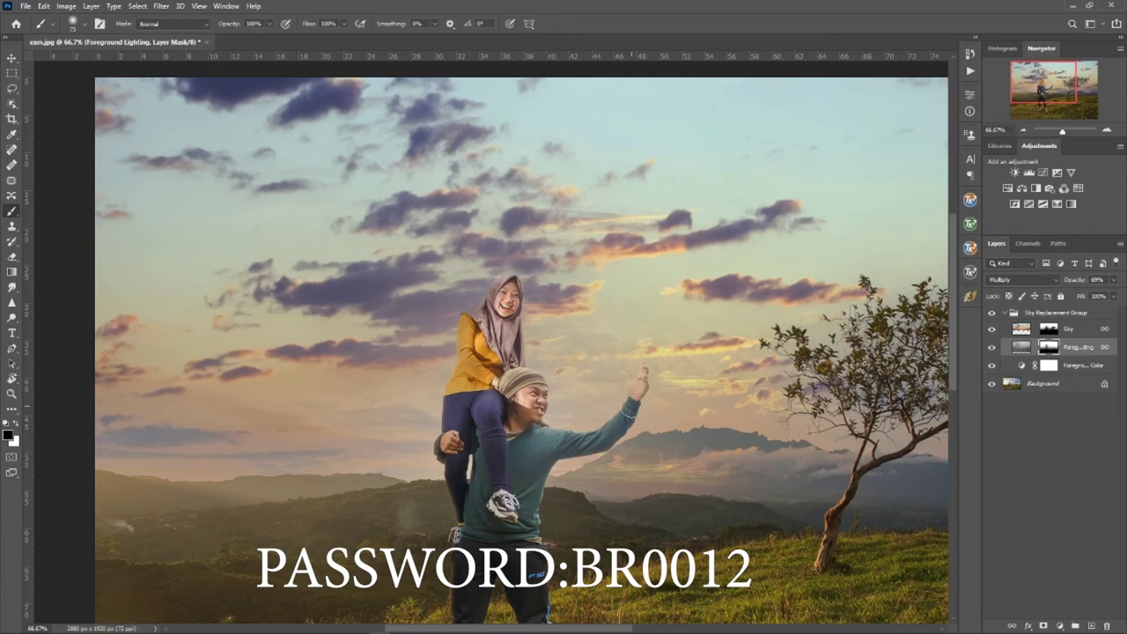
pyautogui.scroll(-1, 524, 528)
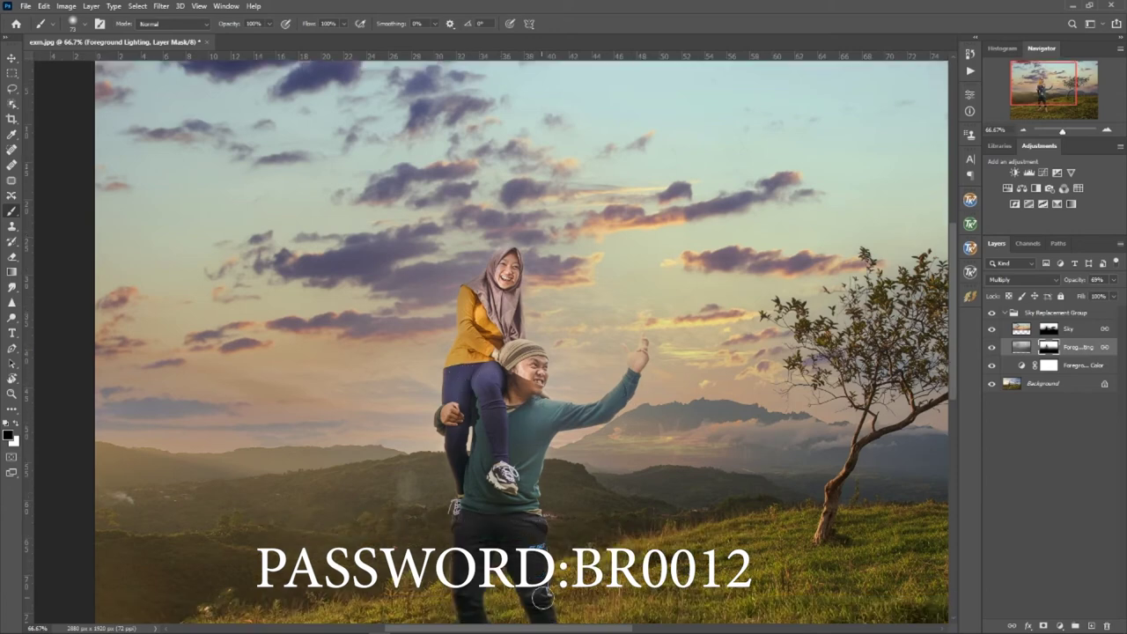
pyautogui.click(1023, 129)
pyautogui.click(1023, 128)
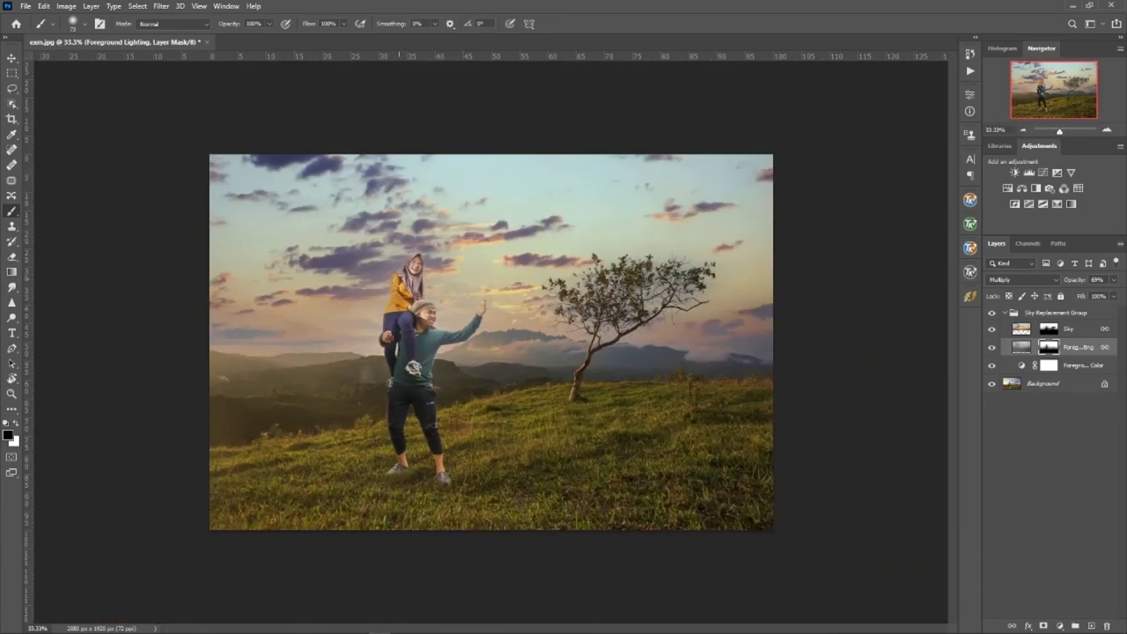
pyautogui.click(1108, 129)
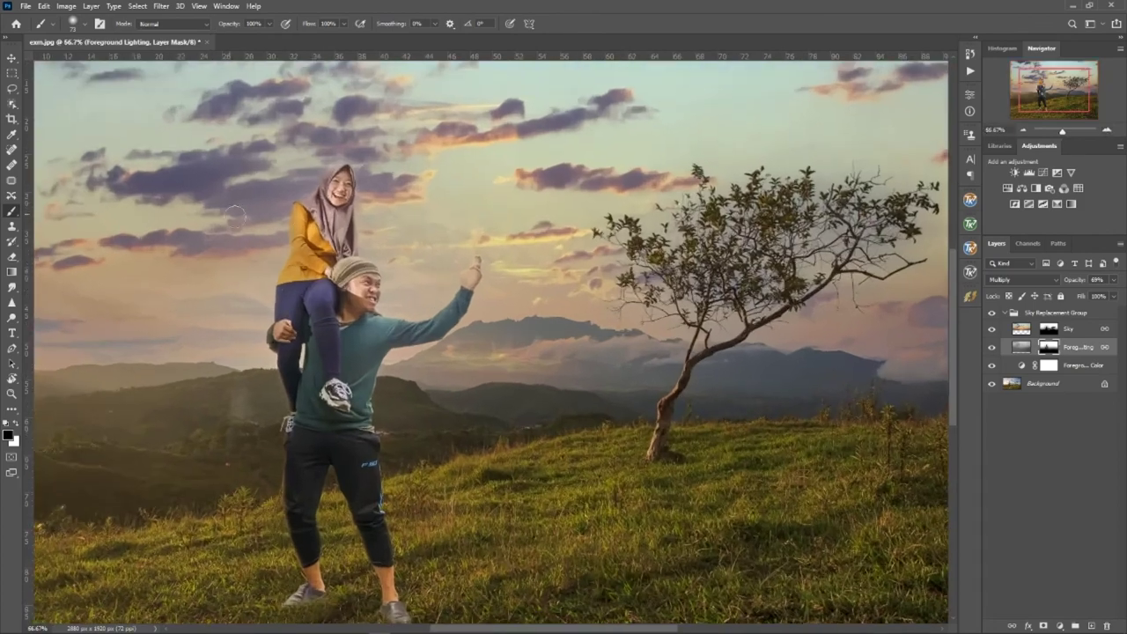
pyautogui.moveTo(300, 254); pyautogui.dragTo(299, 280)
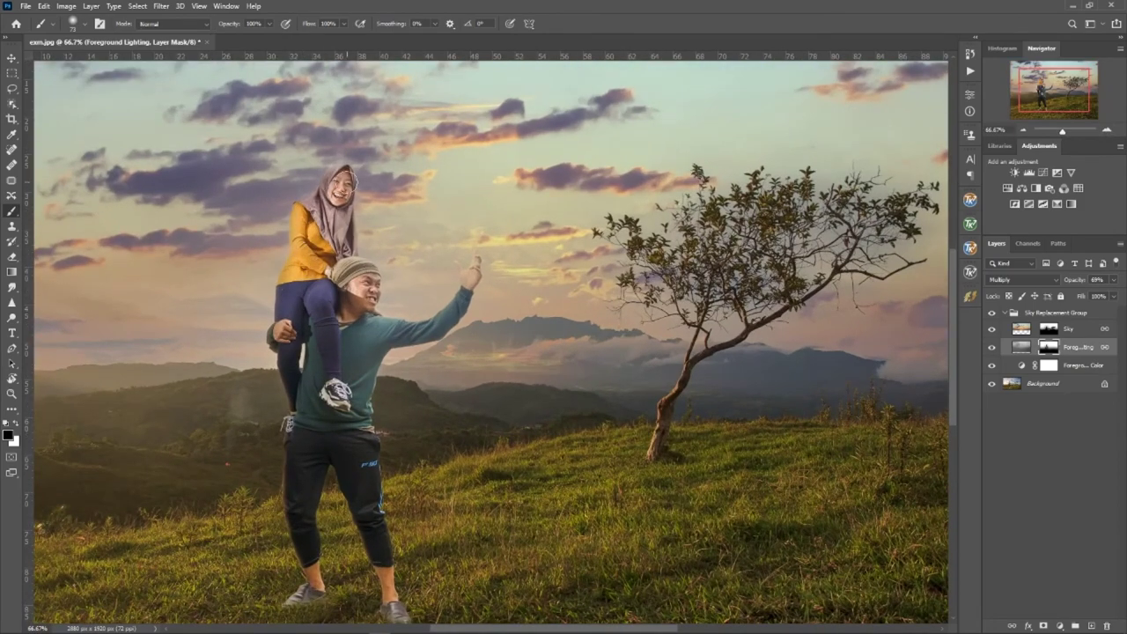
pyautogui.moveTo(334, 176); pyautogui.dragTo(354, 181)
pyautogui.moveTo(1077, 279)
pyautogui.mouseDown()
pyautogui.moveTo(1057, 281)
pyautogui.moveTo(1067, 284)
pyautogui.mouseUp()
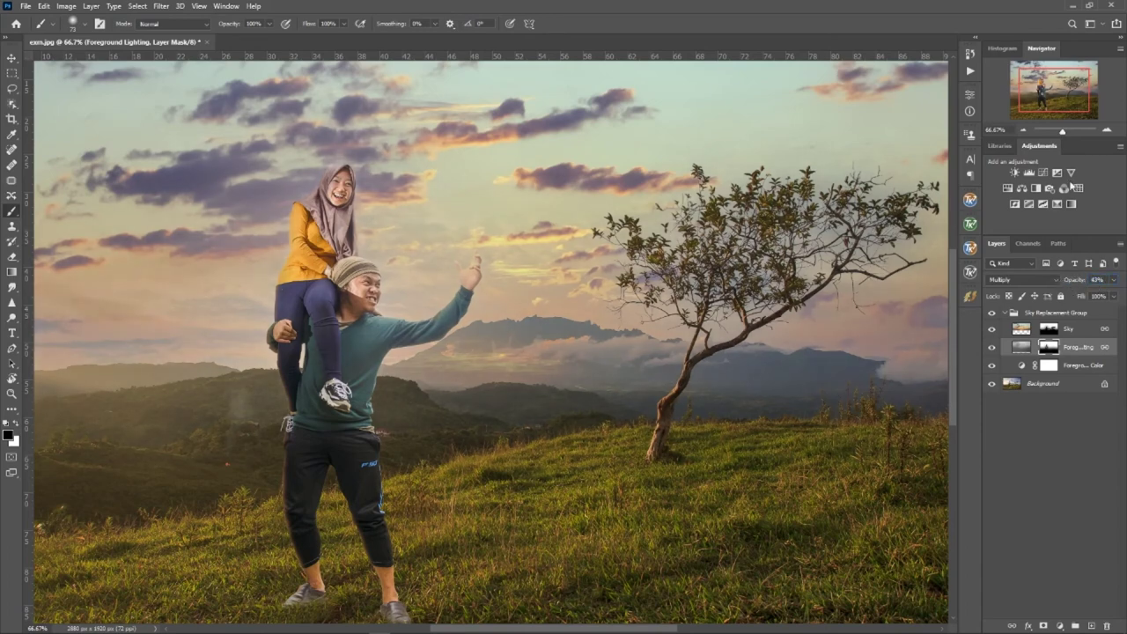
pyautogui.click(1023, 130)
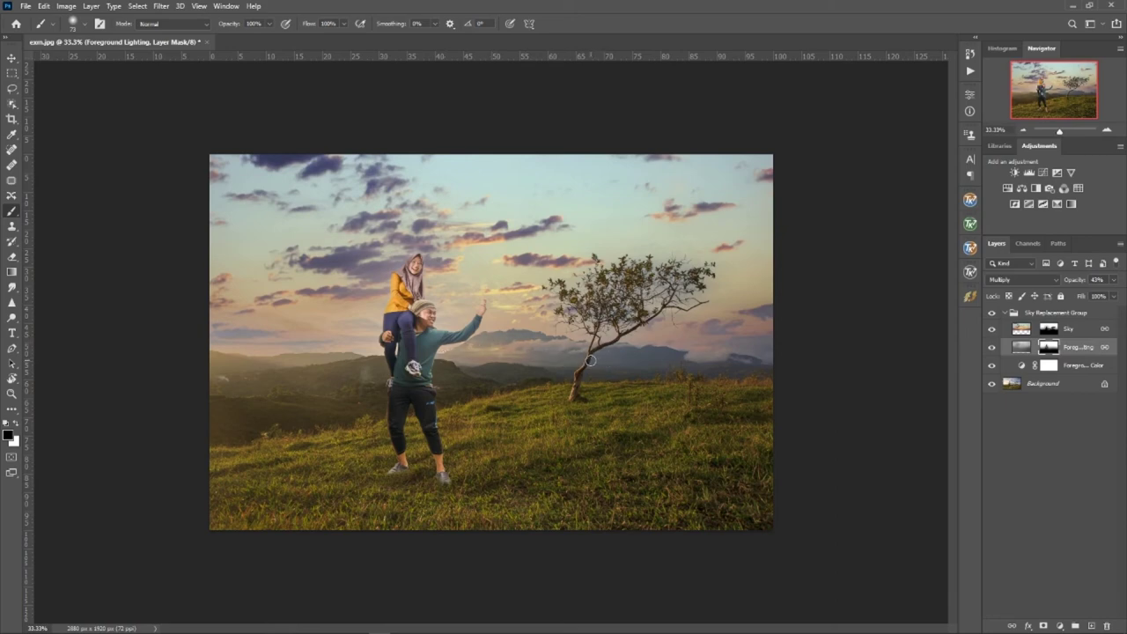
pyautogui.click(1019, 131)
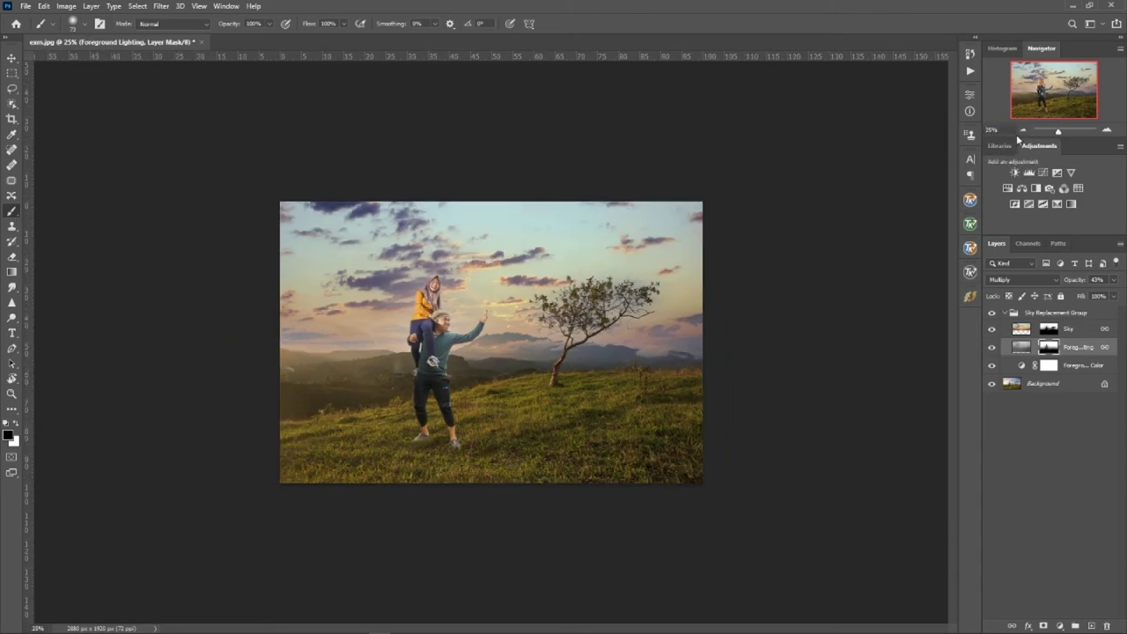
pyautogui.click(1106, 130)
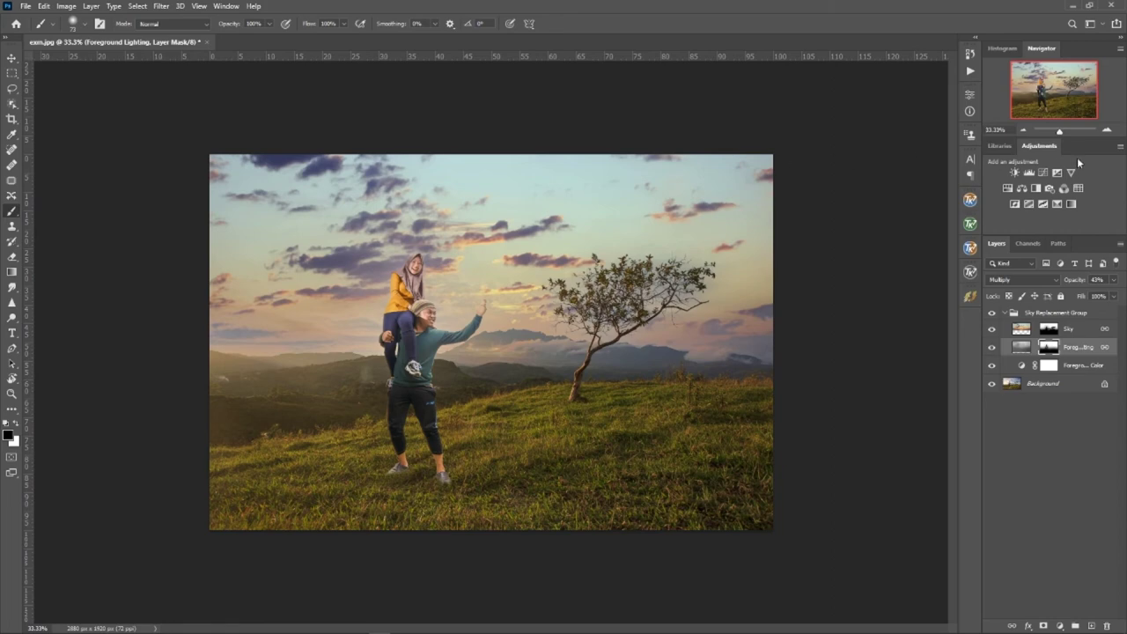
pyautogui.click(1108, 130)
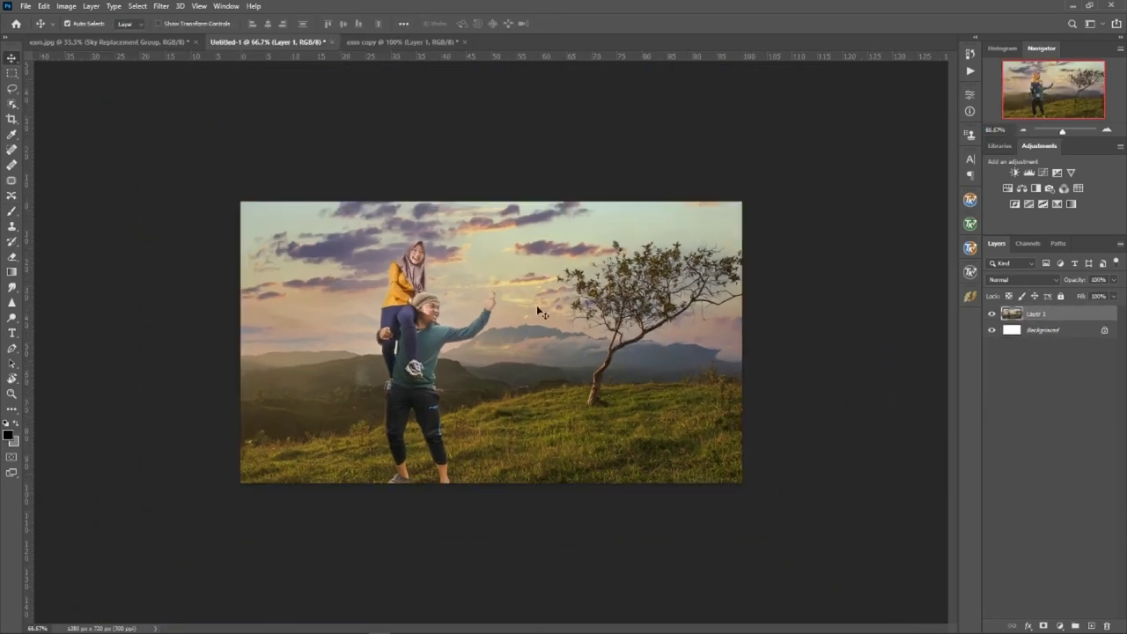
# Step: Zoom into Untitled-1, then in exm.jpg select the Foreground Lighting mask at 100%
pyautogui.click(1107, 130)
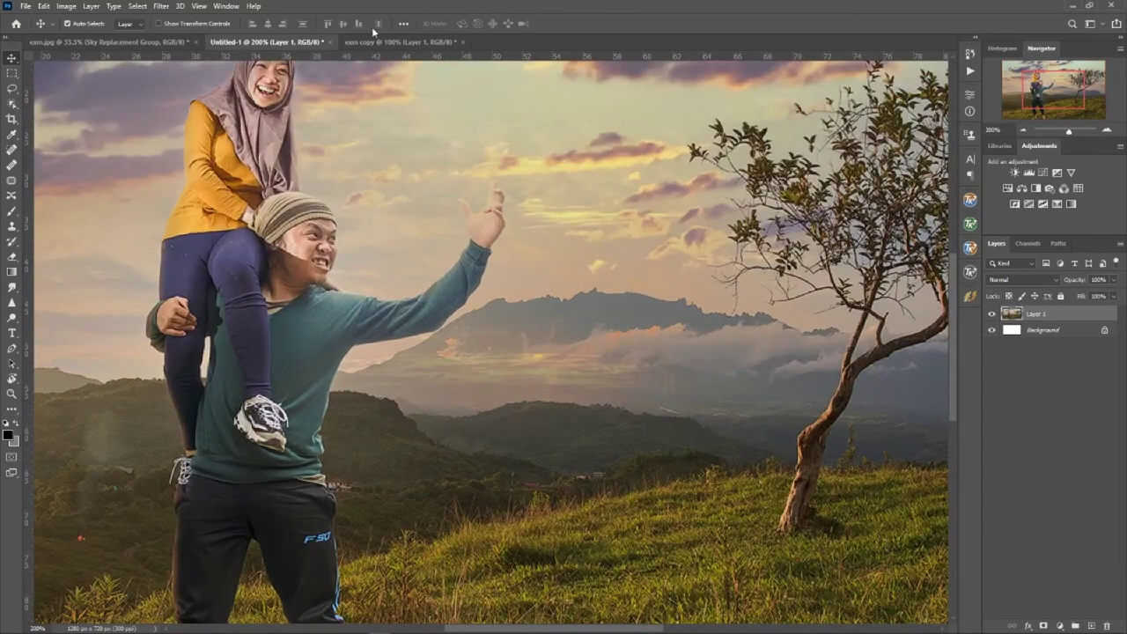
pyautogui.click(147, 44)
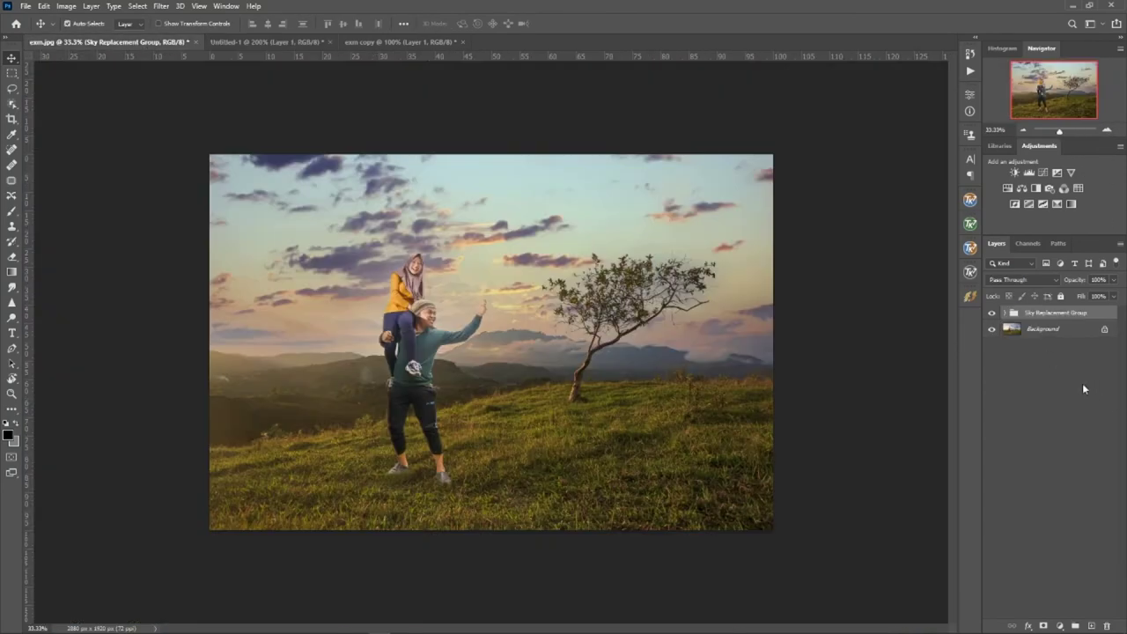
pyautogui.click(1006, 314)
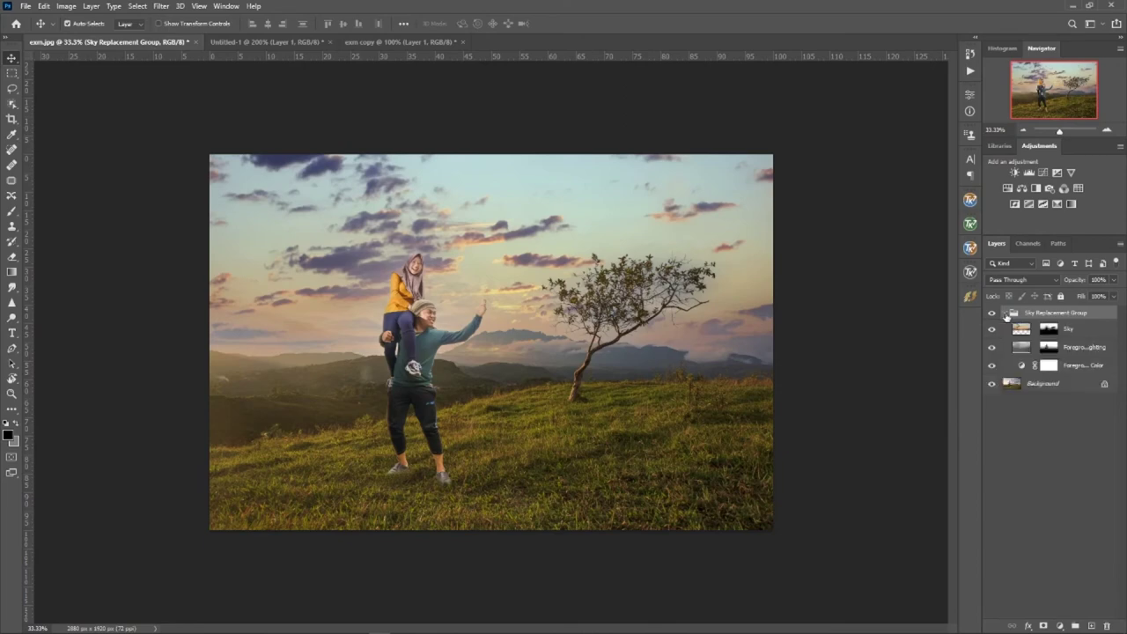
pyautogui.click(1055, 347)
pyautogui.hotkey('ctrl', '1')
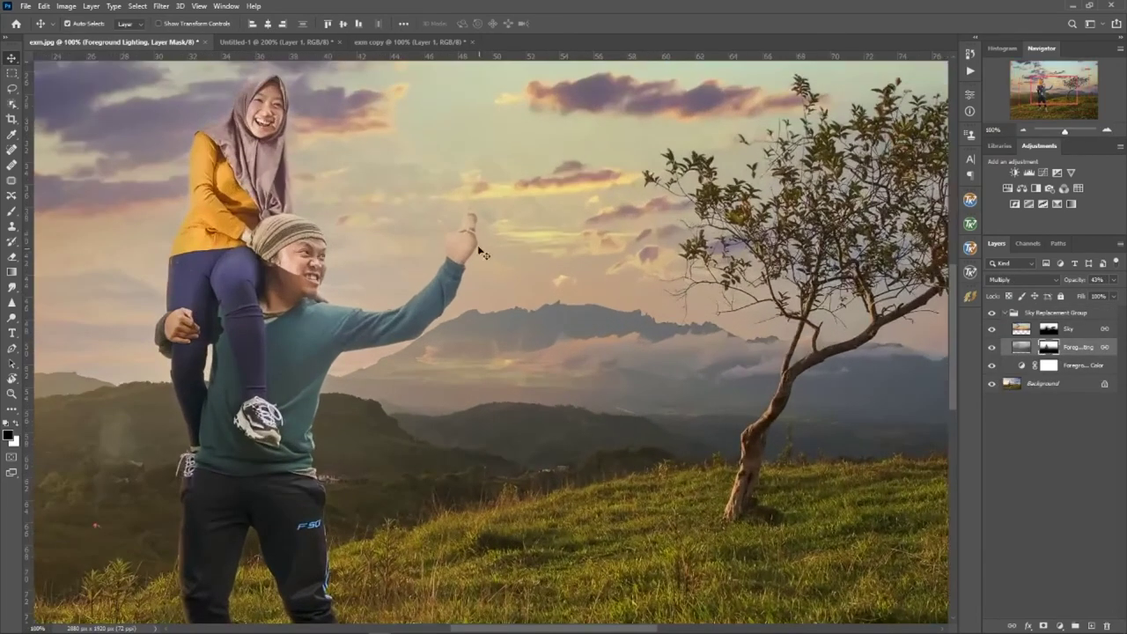
# Step: Zoom in on the raised hand and start a pen path along the first finger
pyautogui.press('b')
pyautogui.keyDown('alt'); pyautogui.scroll(2, 464, 233); pyautogui.keyUp('alt')
pyautogui.hotkey('alt', ']')
pyautogui.press('p')
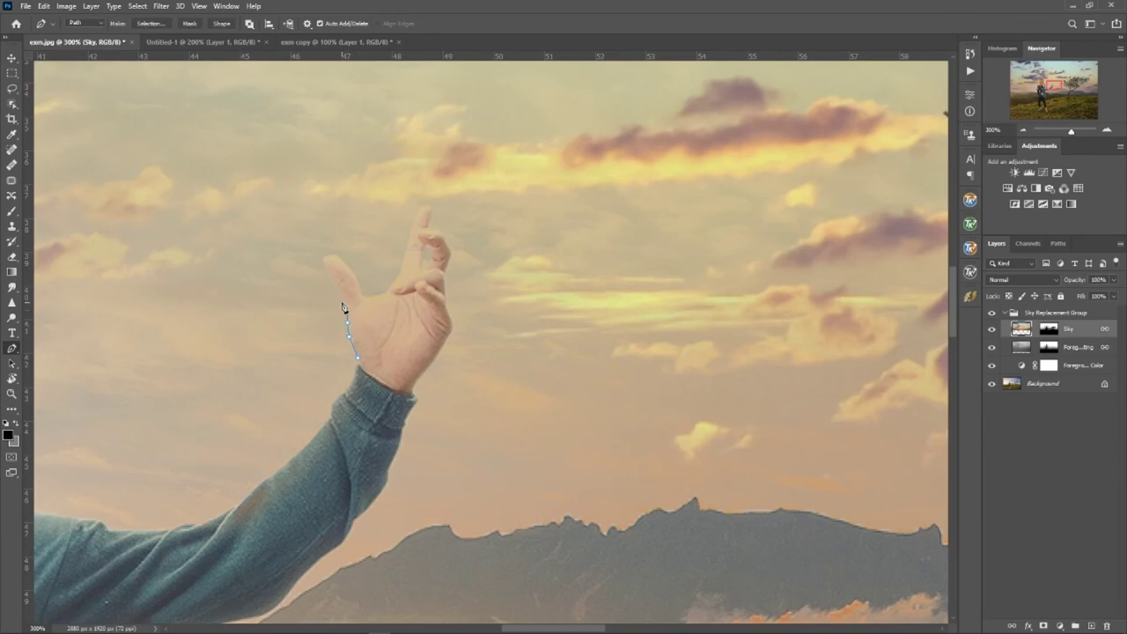
pyautogui.click(326, 257)
pyautogui.click(334, 255)
pyautogui.click(356, 279)
pyautogui.click(380, 294)
# Step: Extend the path with curved points up around the fingertips
pyautogui.click(395, 278)
pyautogui.click(406, 265)
pyautogui.click(411, 222)
pyautogui.moveTo(406, 263); pyautogui.dragTo(408, 241)
pyautogui.click(411, 220)
pyautogui.click(421, 208)
# Step: Trace the path down the hand's edge and across the sleeve
pyautogui.click(449, 255)
pyautogui.click(446, 280)
pyautogui.click(452, 329)
pyautogui.click(442, 354)
pyautogui.click(411, 401)
pyautogui.click(399, 433)
pyautogui.click(340, 409)
# Step: Turn the hand path into a selection, undoing a stray white brush stroke
pyautogui.rightClick(388, 323)
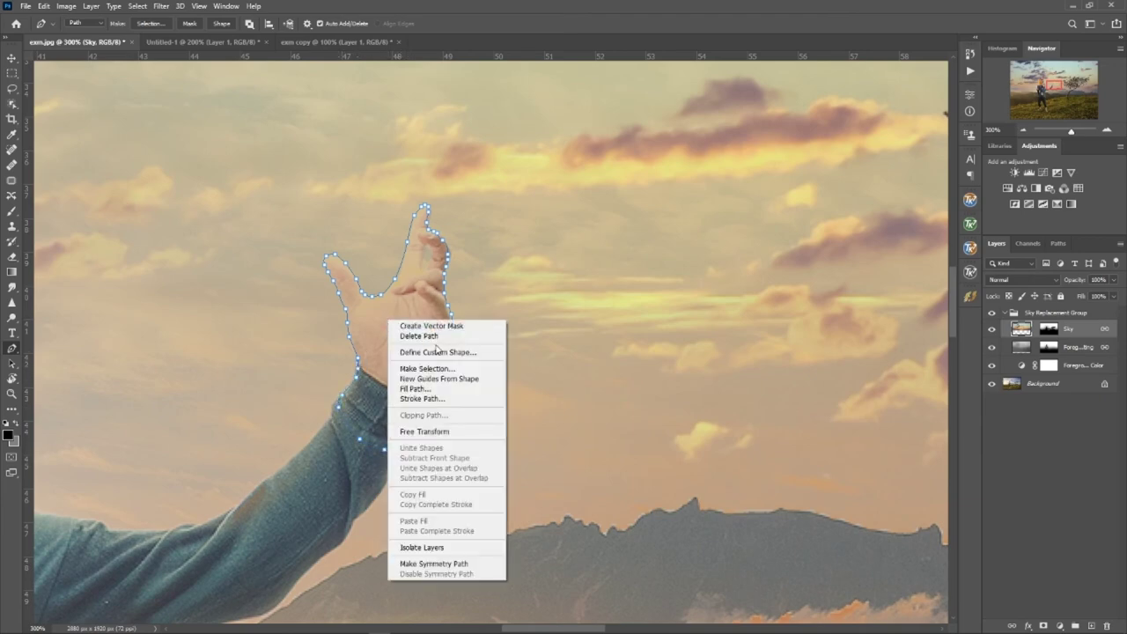
pyautogui.click(458, 371)
pyautogui.click(623, 172)
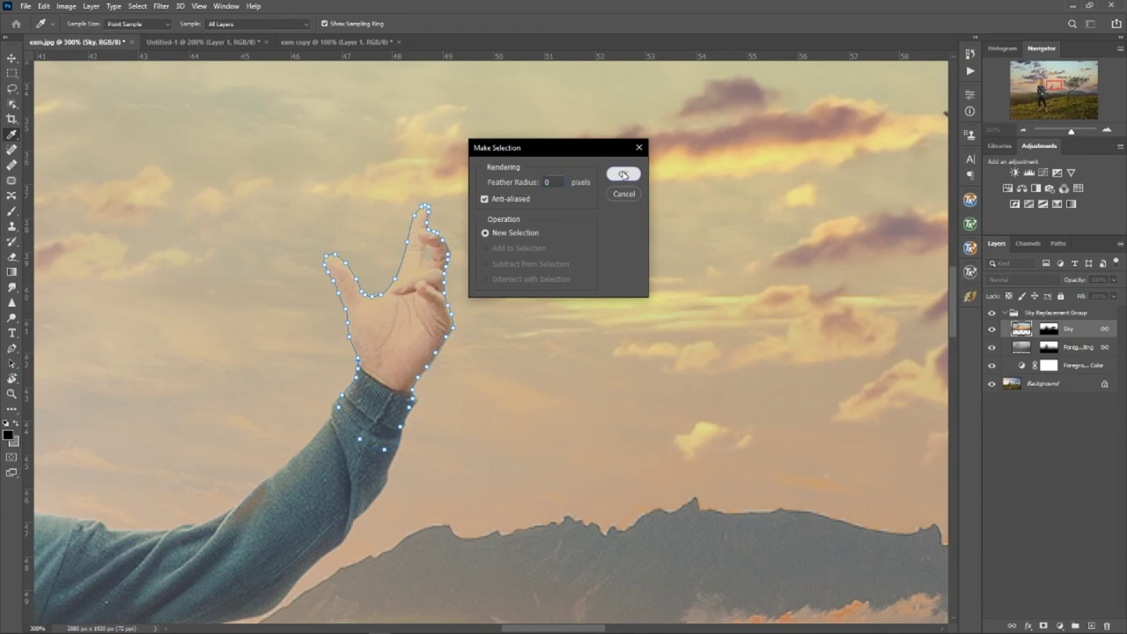
pyautogui.press('b')
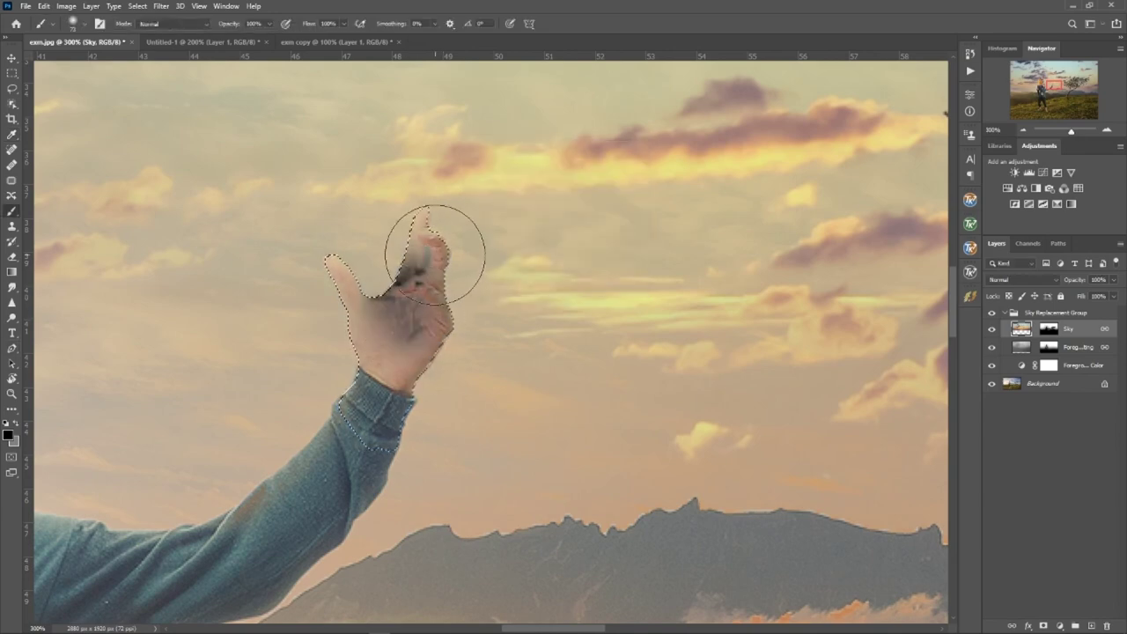
pyautogui.press('x')
pyautogui.moveTo(432, 289); pyautogui.dragTo(428, 279)
pyautogui.hotkey('ctrl', 'd')
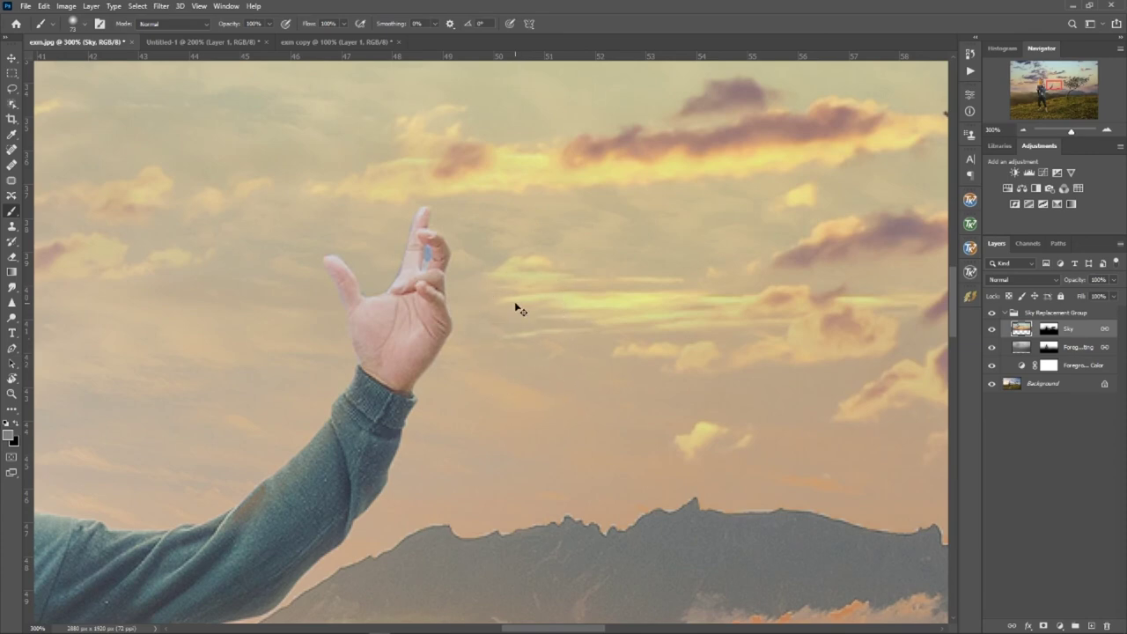
pyautogui.hotkey('ctrl', 'shift', 'z')
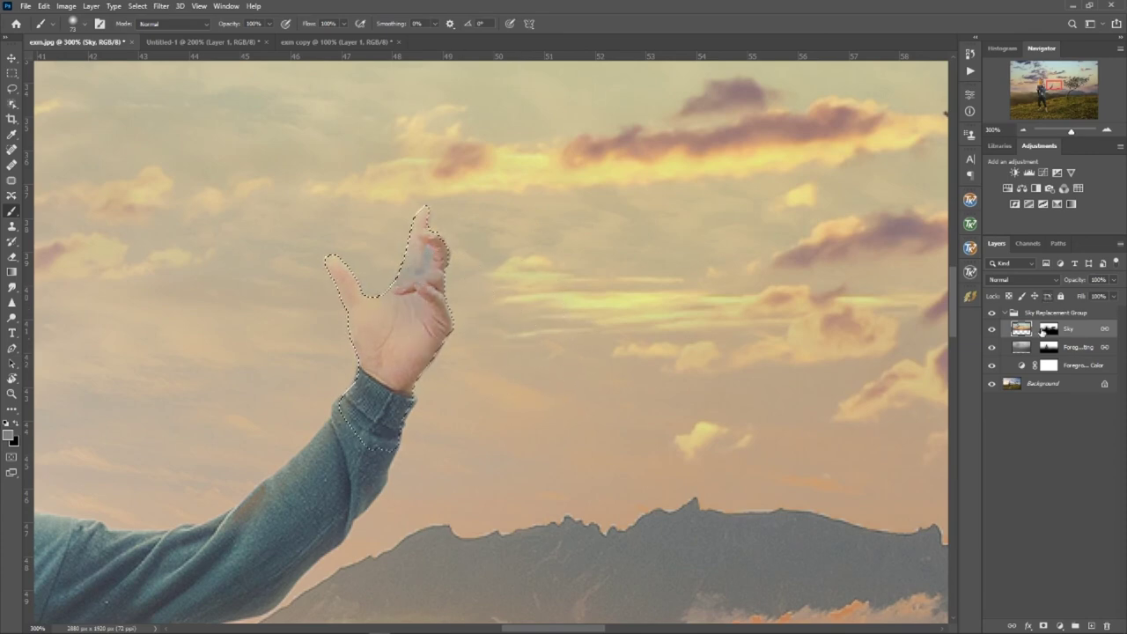
# Step: Paint the hand black on the Sky mask and white on the Foreground Lighting mask
pyautogui.click(1048, 328)
pyautogui.press('x')
pyautogui.moveTo(433, 290); pyautogui.dragTo(416, 292)
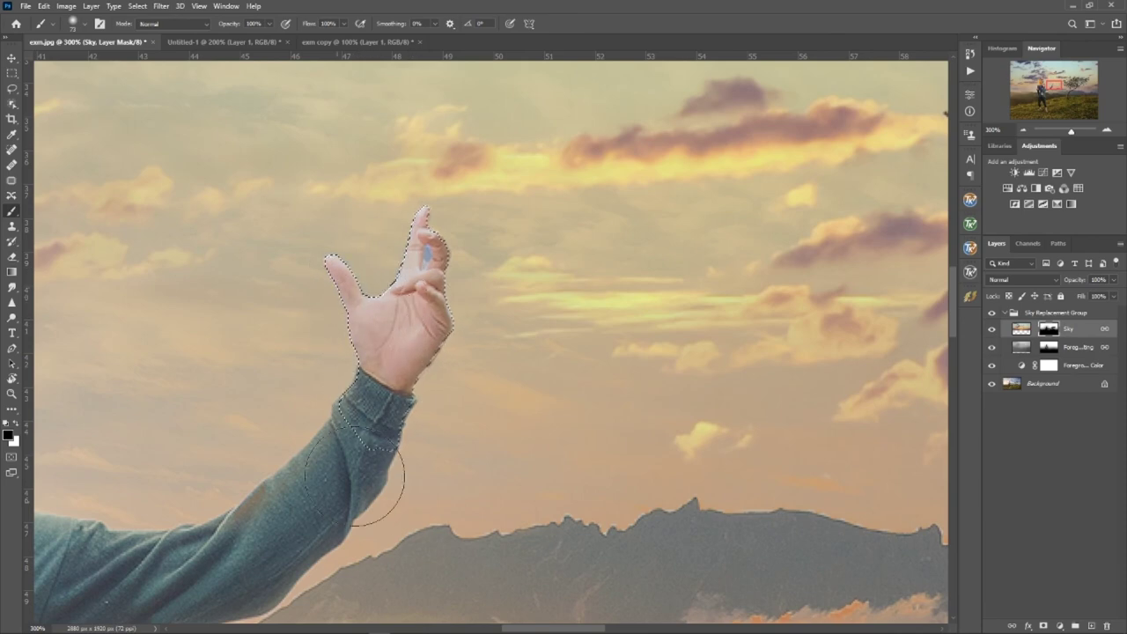
pyautogui.hotkey('alt', '[')
pyautogui.moveTo(420, 289); pyautogui.dragTo(380, 445)
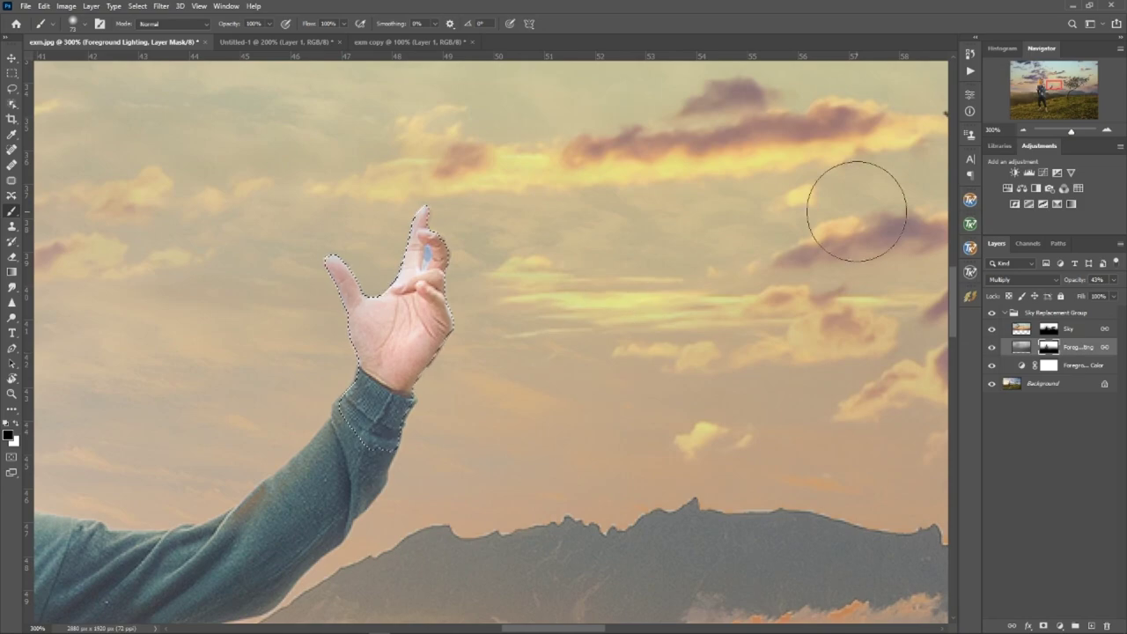
pyautogui.click(1022, 128)
pyautogui.click(1023, 128)
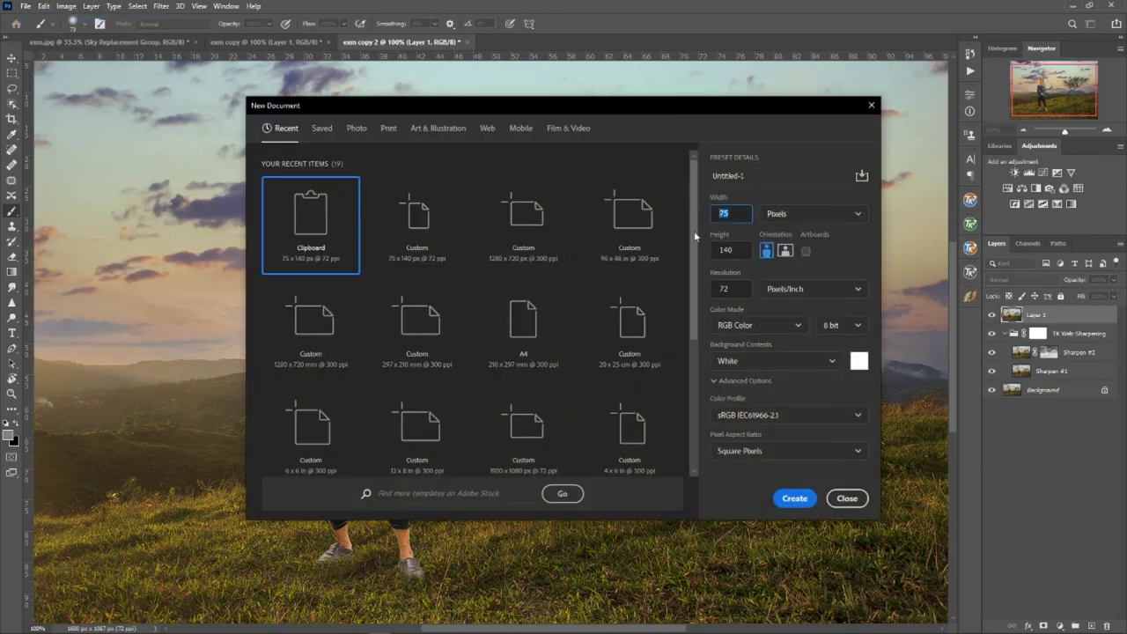
# Step: Create a 1280×720 document and scale the merged composite onto its right half
pyautogui.click(523, 220)
pyautogui.click(793, 498)
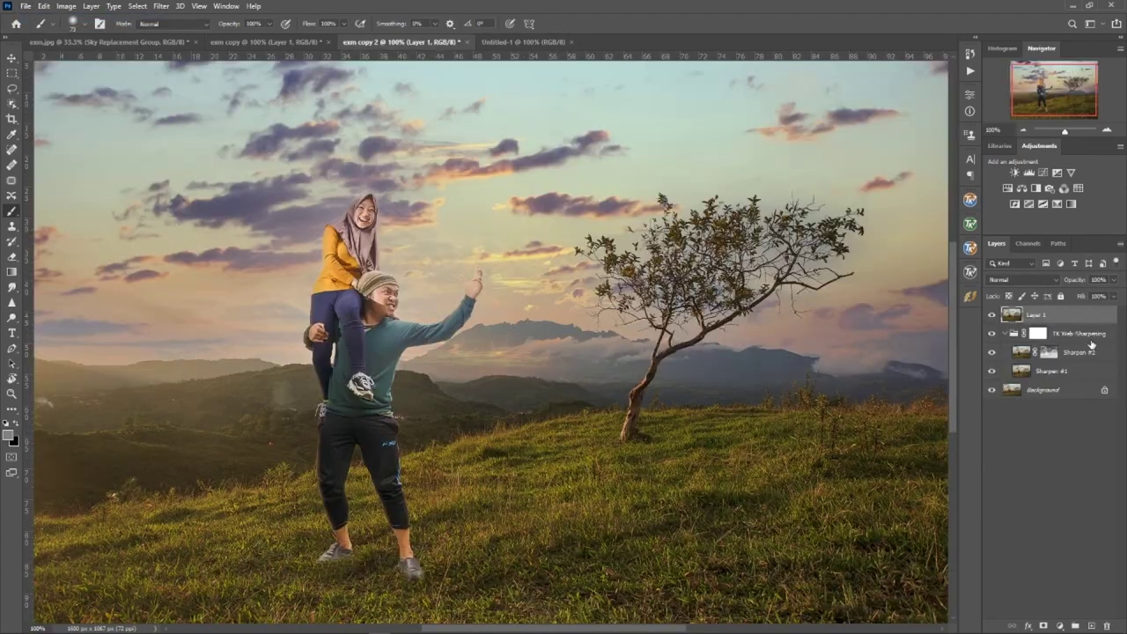
pyautogui.hotkey('ctrl', 'alt', 'shift', 'e')
pyautogui.moveTo(493, 352); pyautogui.dragTo(523, 315)
pyautogui.hotkey('ctrl', 't')
pyautogui.moveTo(737, 171); pyautogui.dragTo(676, 235)
pyautogui.moveTo(306, 446); pyautogui.dragTo(327, 433)
pyautogui.moveTo(646, 236); pyautogui.dragTo(621, 239)
pyautogui.moveTo(581, 304); pyautogui.dragTo(540, 302)
pyautogui.moveTo(591, 428); pyautogui.dragTo(483, 356)
pyautogui.moveTo(441, 325)
pyautogui.mouseDown()
pyautogui.moveTo(441, 368)
pyautogui.moveTo(628, 385)
pyautogui.mouseUp()
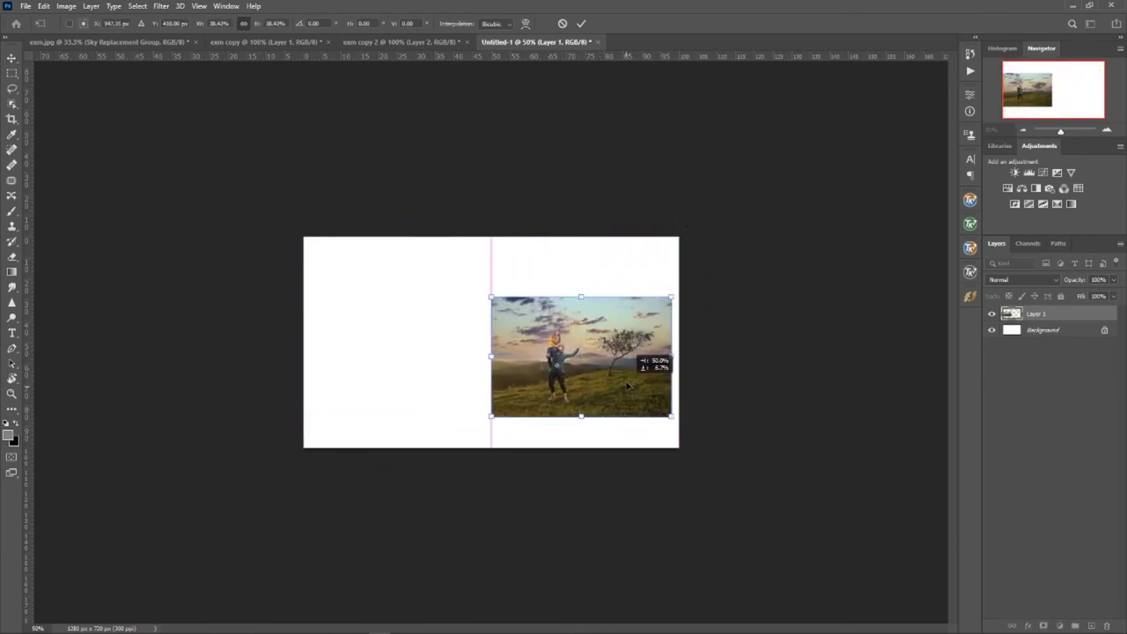
pyautogui.press('Return')
# Step: Place the original exm photo, shrunk, on the left half
pyautogui.hotkey('alt', 'Tab')
pyautogui.moveTo(215, 93); pyautogui.dragTo(632, 276)
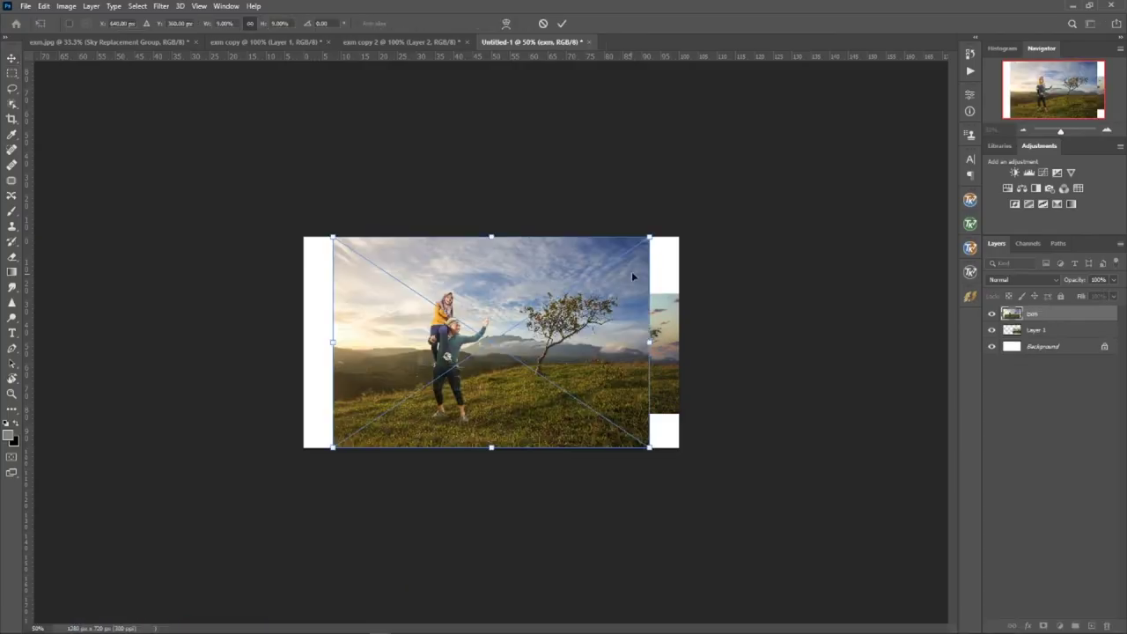
pyautogui.moveTo(648, 236); pyautogui.dragTo(502, 327)
pyautogui.moveTo(481, 388)
pyautogui.mouseDown()
pyautogui.moveTo(649, 356)
pyautogui.moveTo(455, 355)
pyautogui.mouseUp()
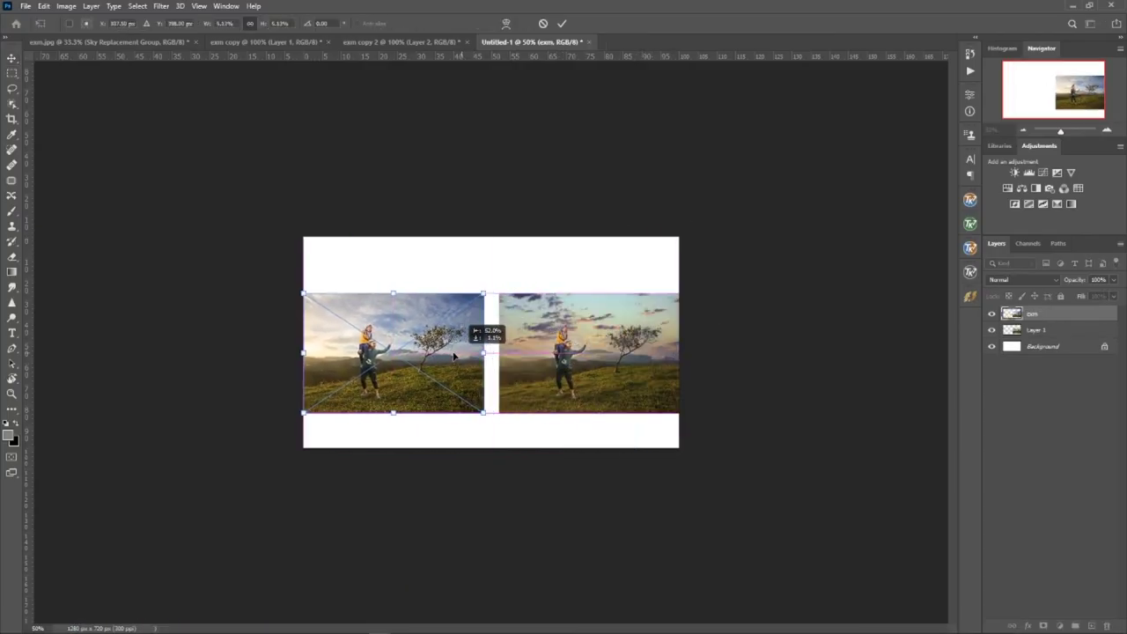
# Step: Add a vertical guide, align the sky-replaced photo to it, then return to exm.jpg
pyautogui.moveTo(471, 56)
pyautogui.mouseDown()
pyautogui.moveTo(491, 300)
pyautogui.moveTo(491, 288)
pyautogui.mouseUp()
pyautogui.click(563, 352)
pyautogui.hotkey('ctrl', 't')
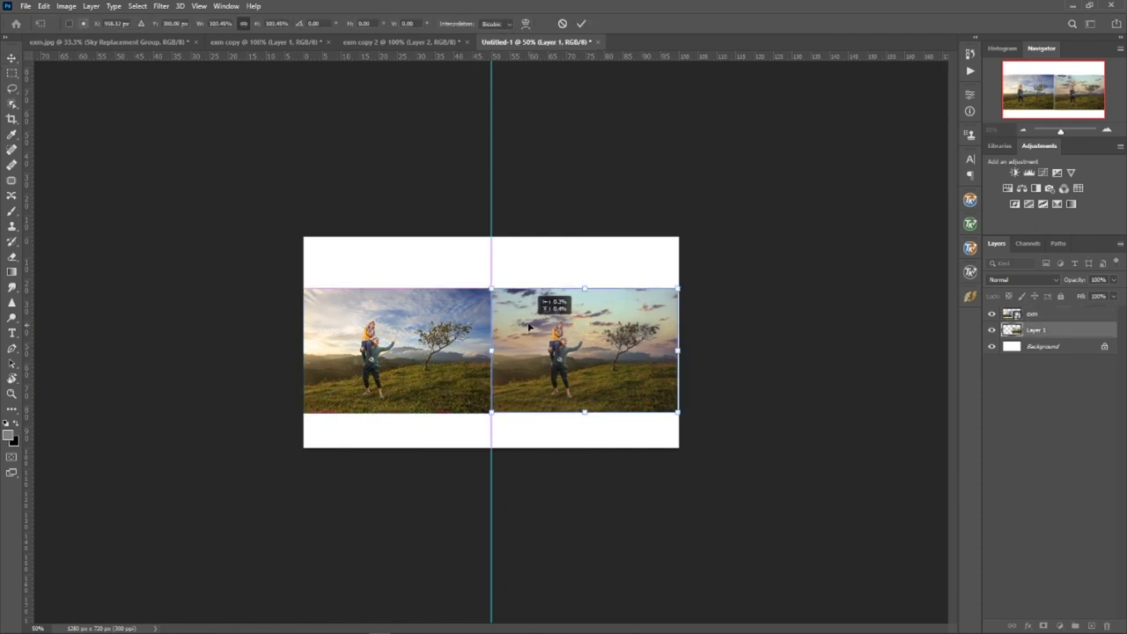
pyautogui.moveTo(491, 411); pyautogui.dragTo(491, 413)
pyautogui.moveTo(677, 350); pyautogui.dragTo(679, 351)
pyautogui.press('Return')
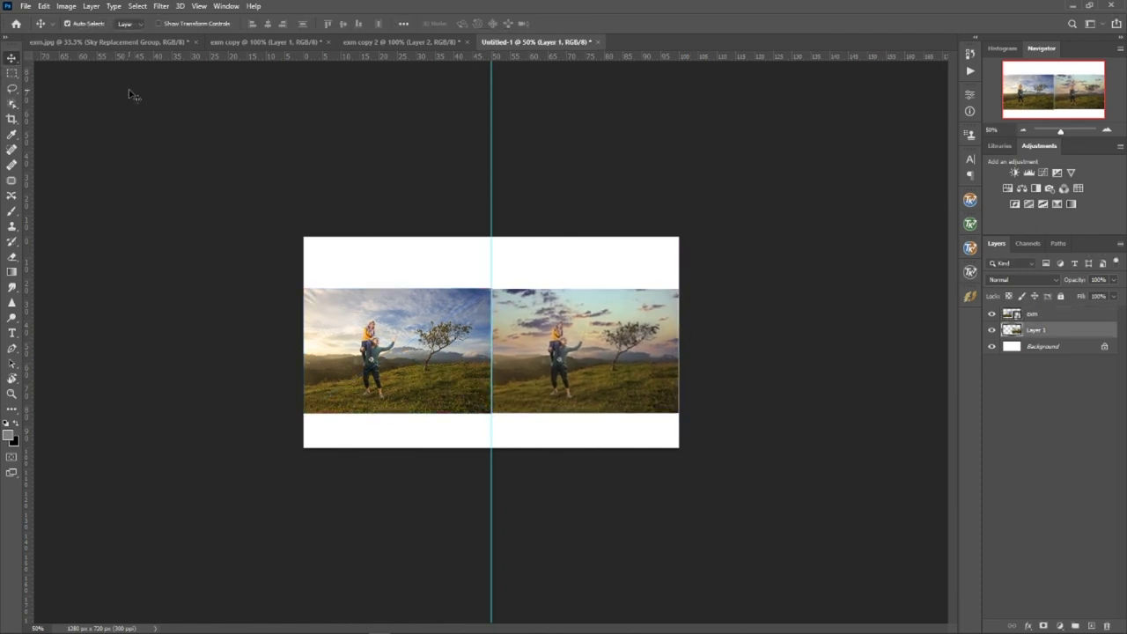
pyautogui.click(1107, 130)
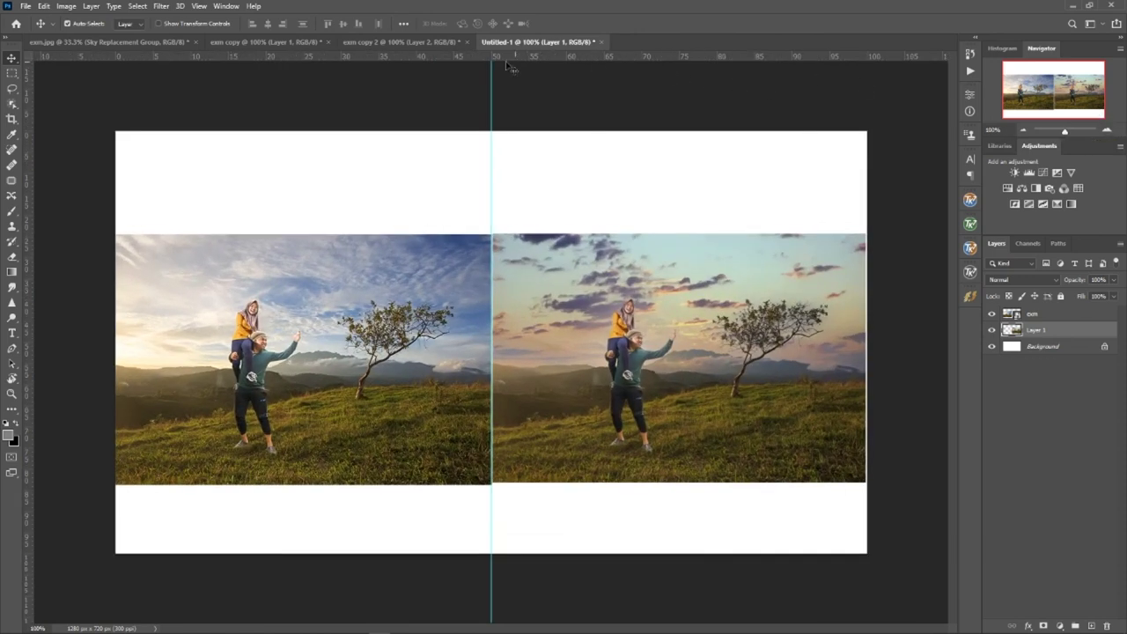
pyautogui.click(111, 41)
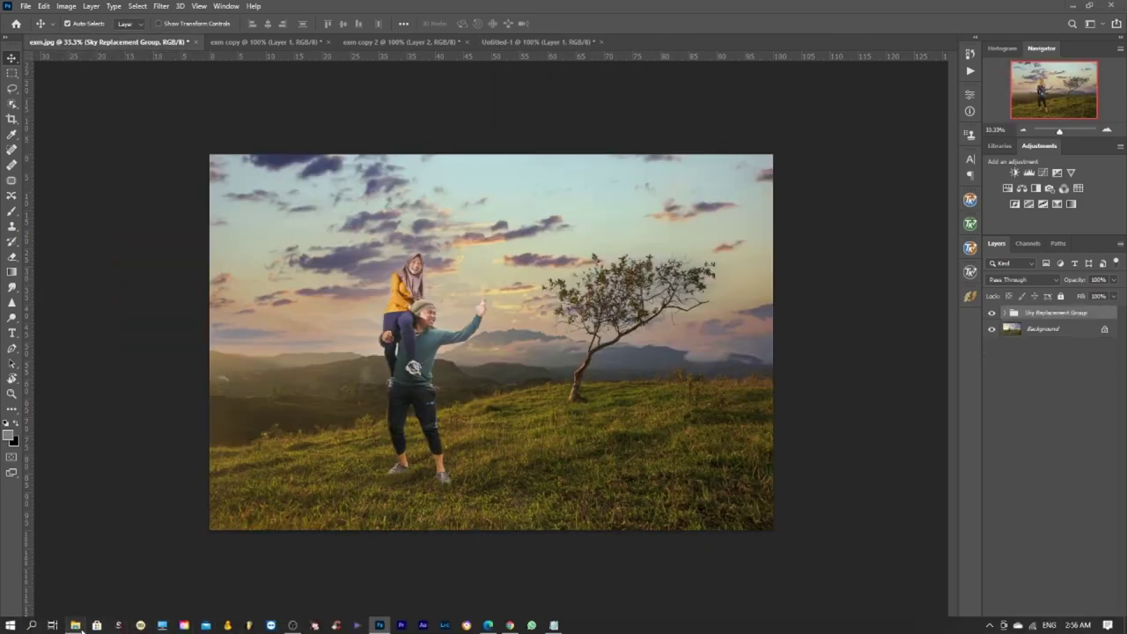
# Step: Bring the File Explorer window forward from the taskbar
pyautogui.click(75, 625)
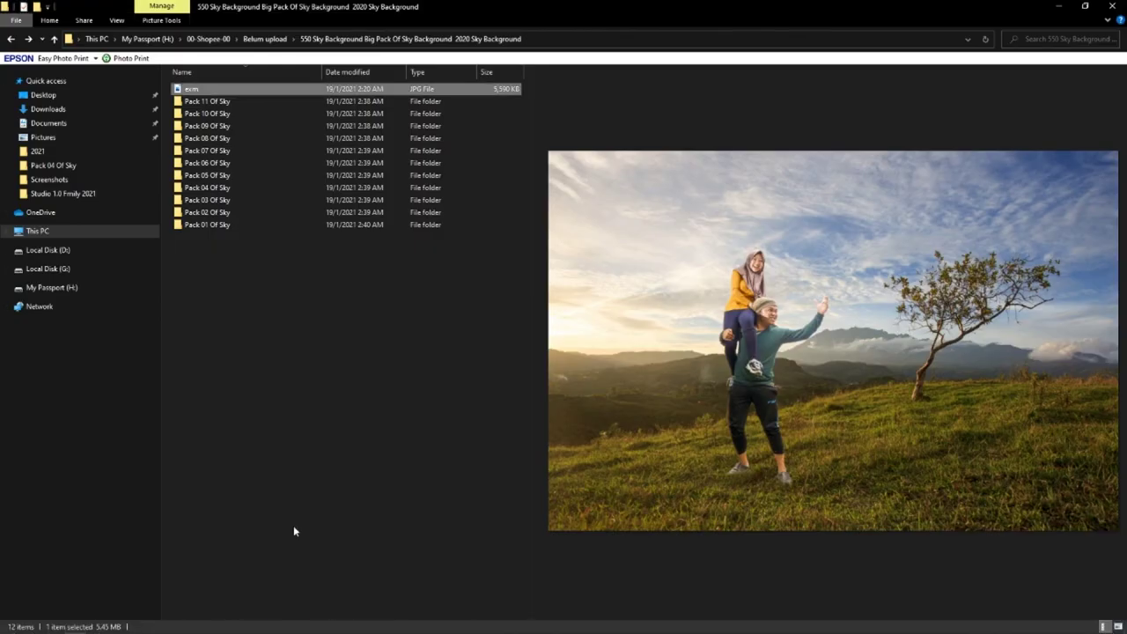